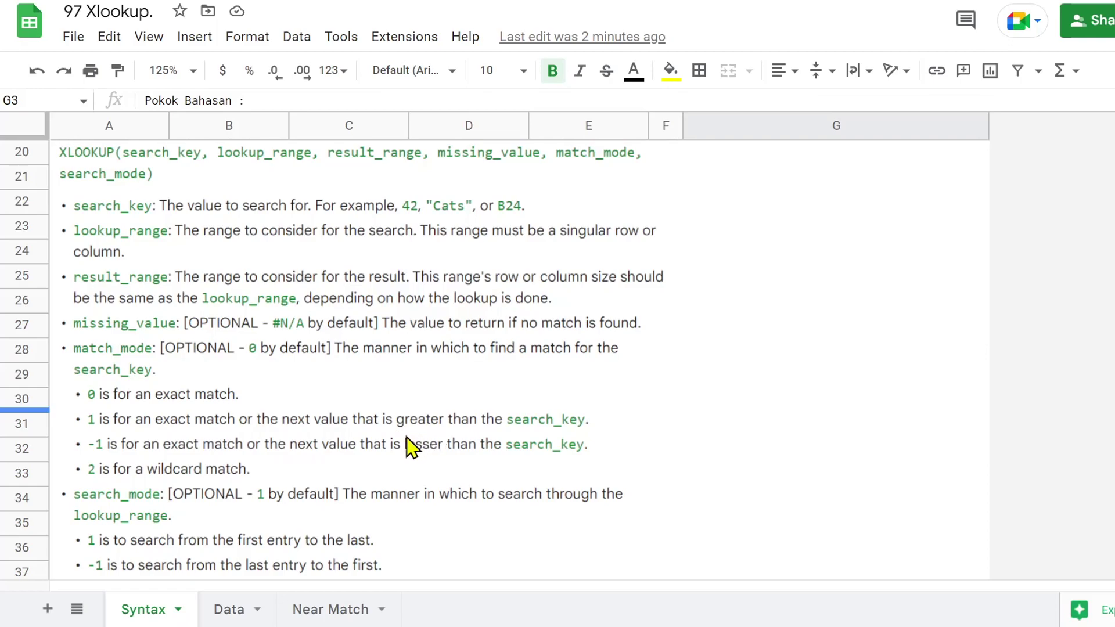
Step: Clear the numbers beside Exact Match and Wild Card in the topic list, and renumber Nearest match (1 / -1) as 3
{"action": "scroll", "coordinate": [430, 444], "scroll_direction": "up", "scroll_amount": 10}
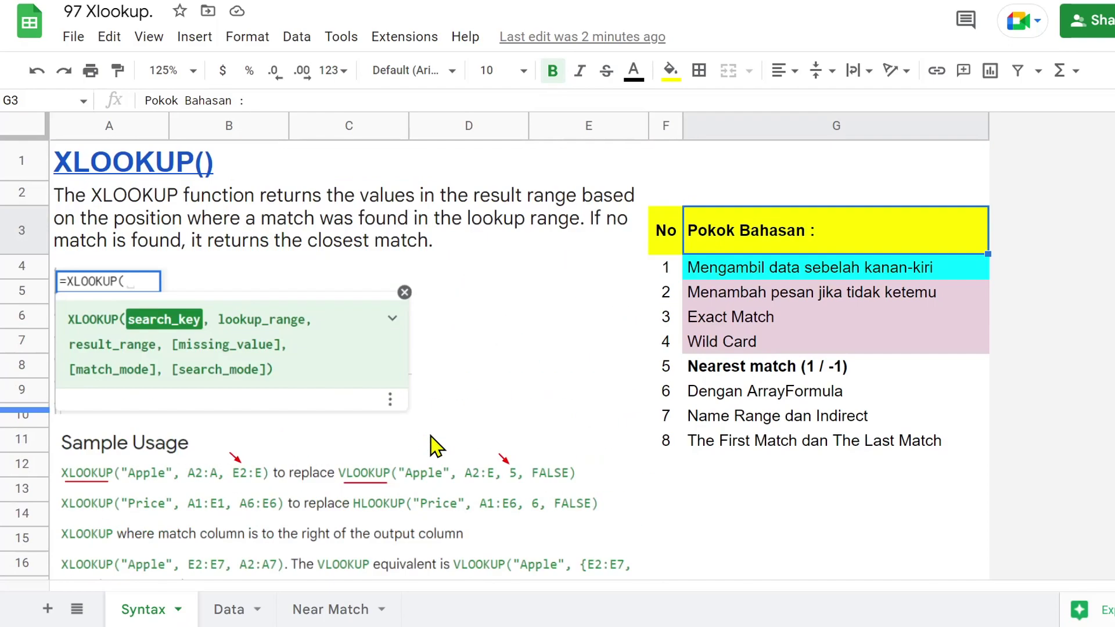
{"action": "left_click", "coordinate": [754, 378]}
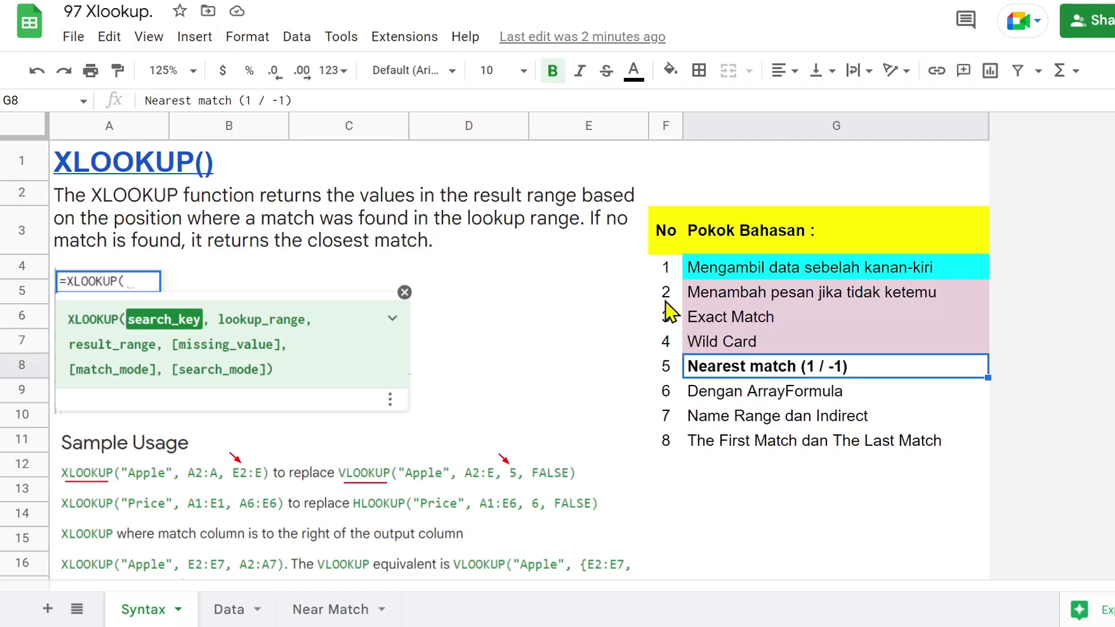
{"action": "left_click_drag", "start_coordinate": [666, 317], "coordinate": [662, 347]}
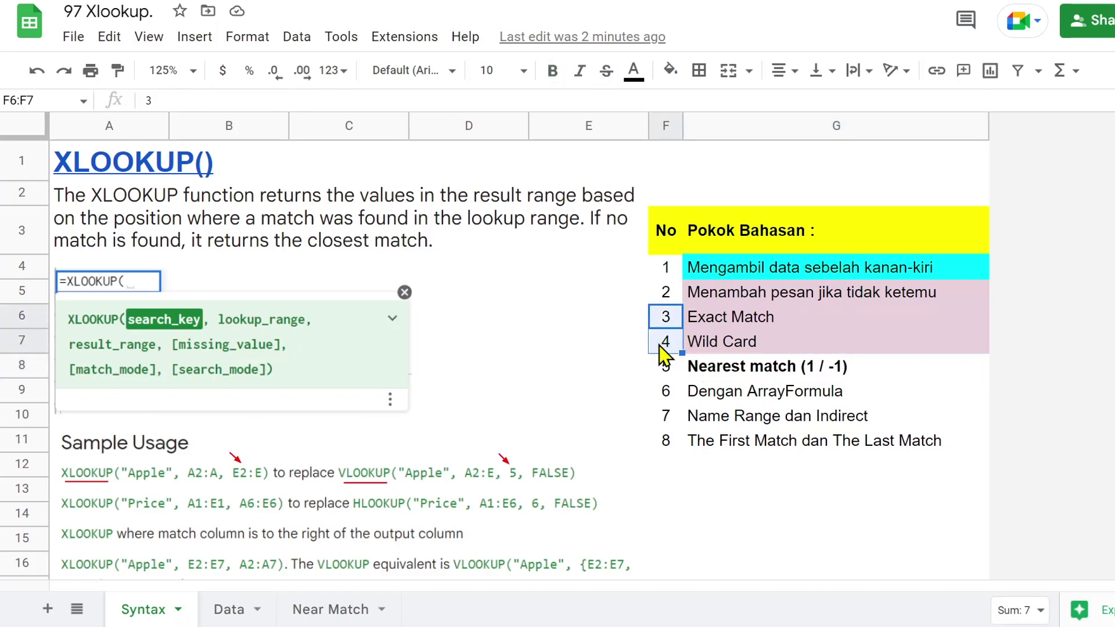
{"action": "key", "text": "Delete"}
{"action": "left_click", "coordinate": [666, 370]}
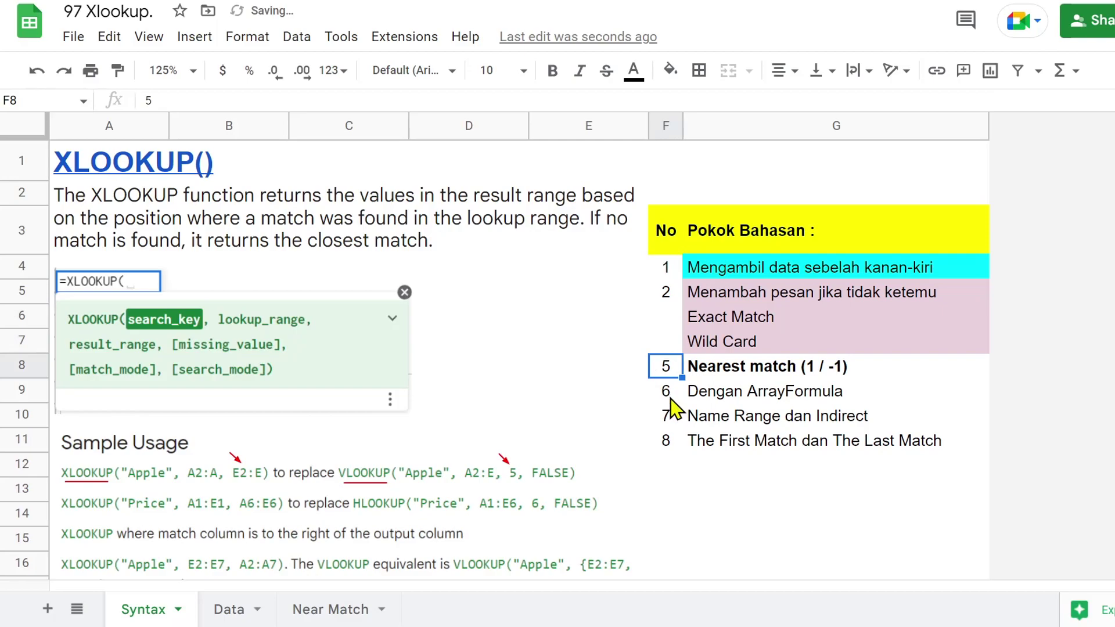
{"action": "type", "text": "3"}
{"action": "left_click", "coordinate": [716, 494]}
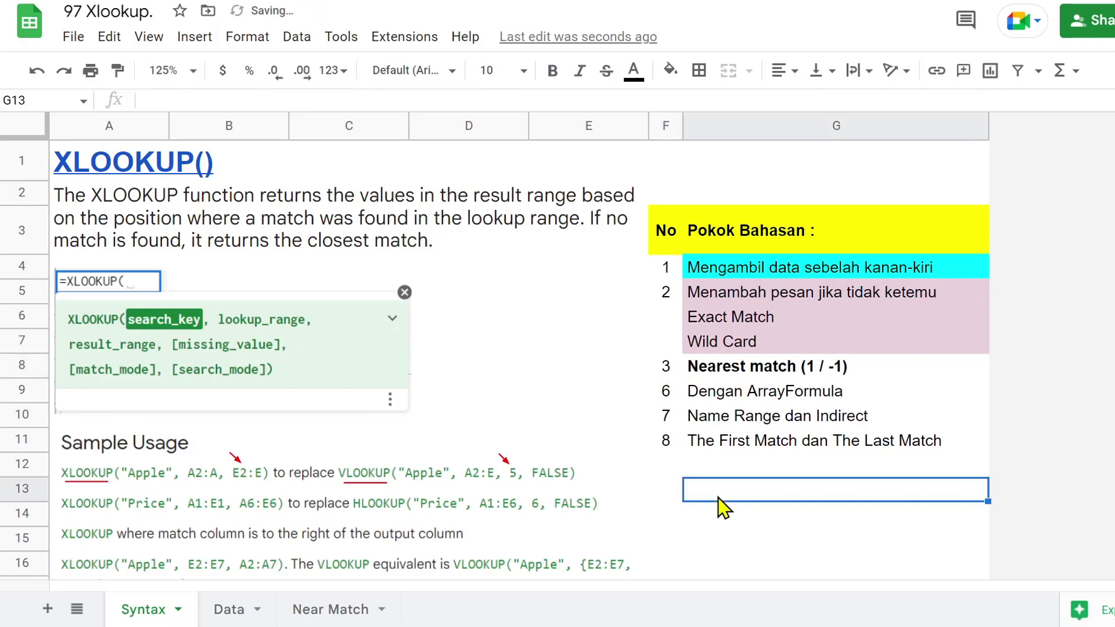
{"action": "left_click", "coordinate": [765, 375]}
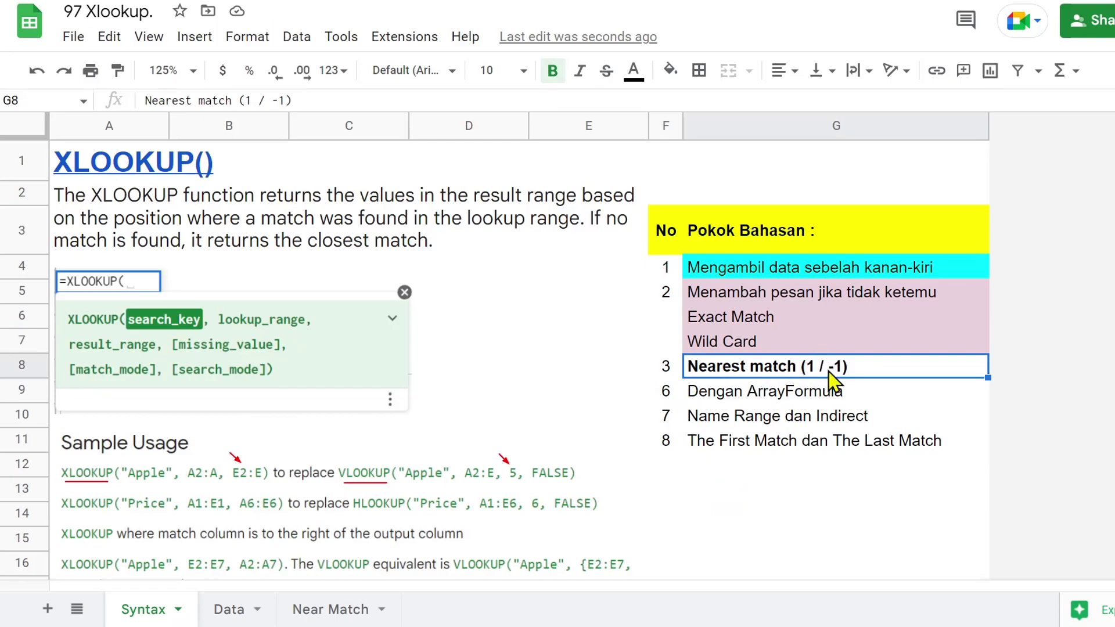
Step: Review the sales records and their columns on the Data sheet
{"action": "left_click", "coordinate": [229, 611]}
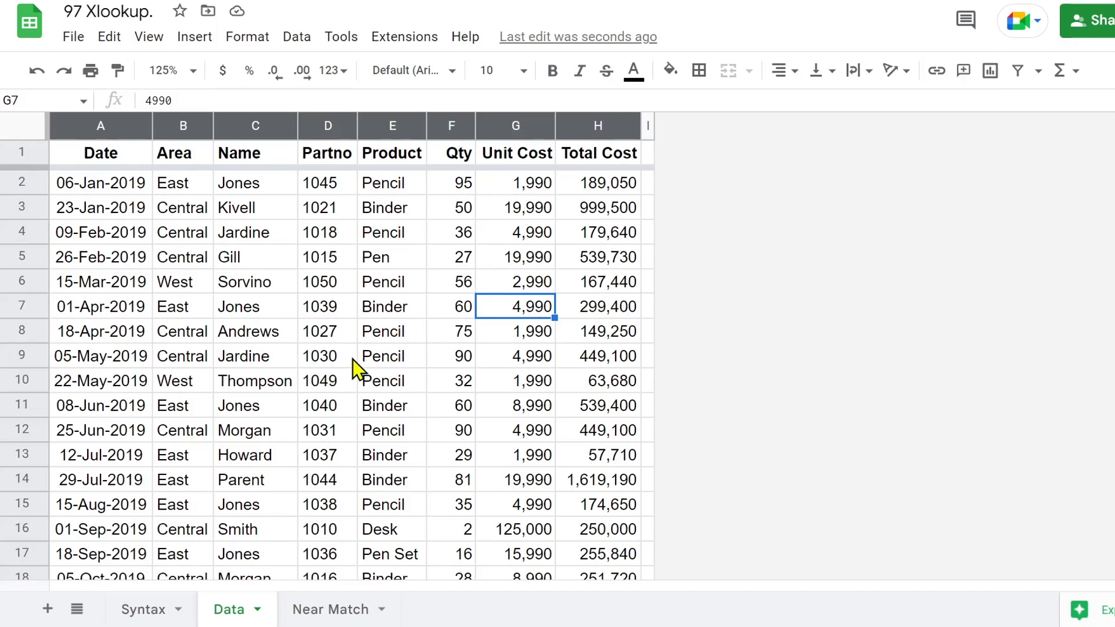
{"action": "scroll", "coordinate": [339, 354], "scroll_direction": "down", "scroll_amount": 1}
{"action": "scroll", "coordinate": [336, 354], "scroll_direction": "down", "scroll_amount": 2}
{"action": "scroll", "coordinate": [336, 355], "scroll_direction": "up", "scroll_amount": 3}
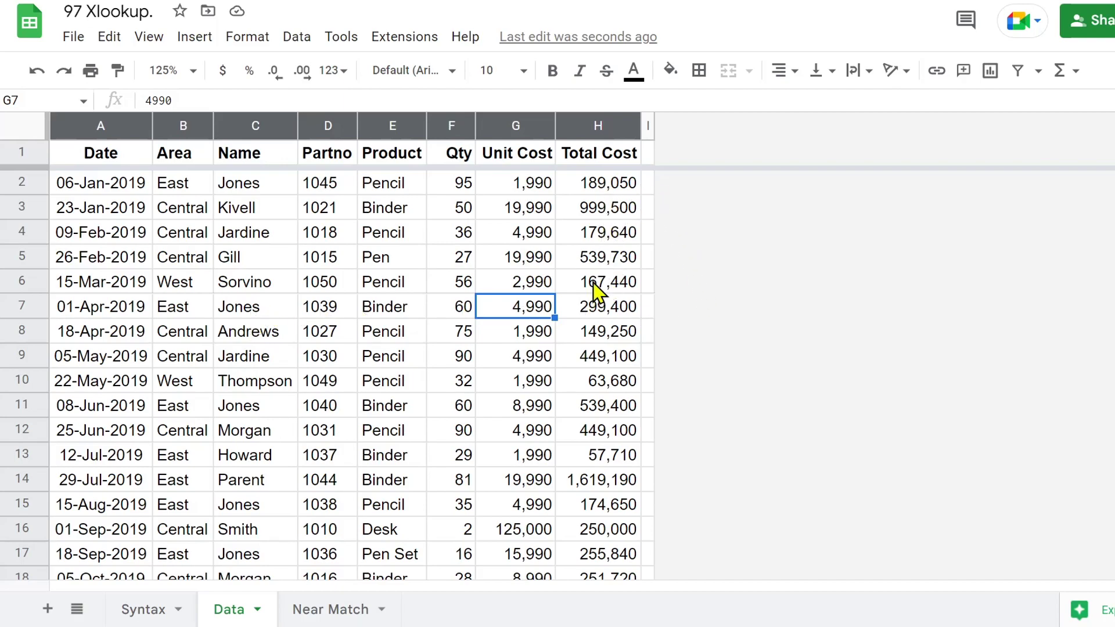
Step: Examine each sales threshold with its bonus percentage on the Near Match sheet, and the Name column on the Data sheet
{"action": "left_click", "coordinate": [329, 618]}
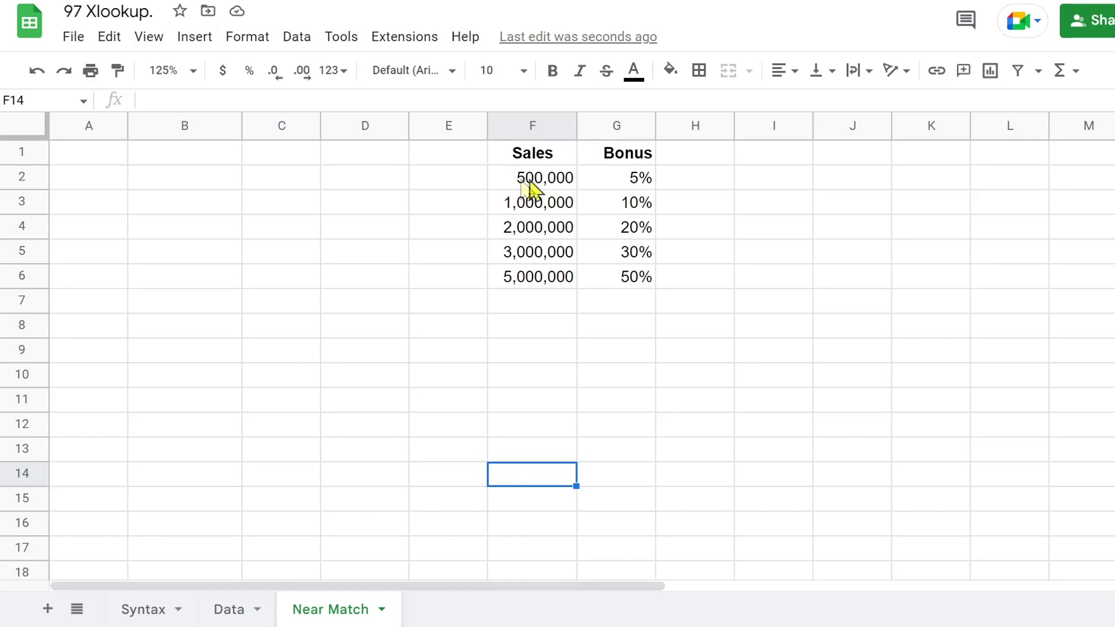
{"action": "left_click", "coordinate": [645, 186]}
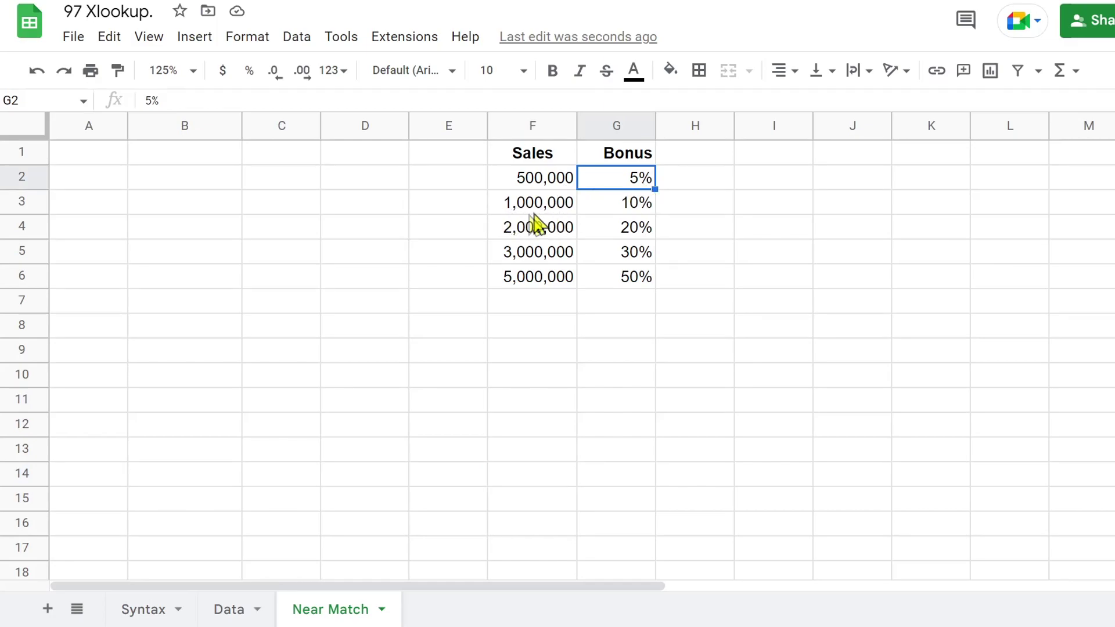
{"action": "left_click", "coordinate": [628, 208]}
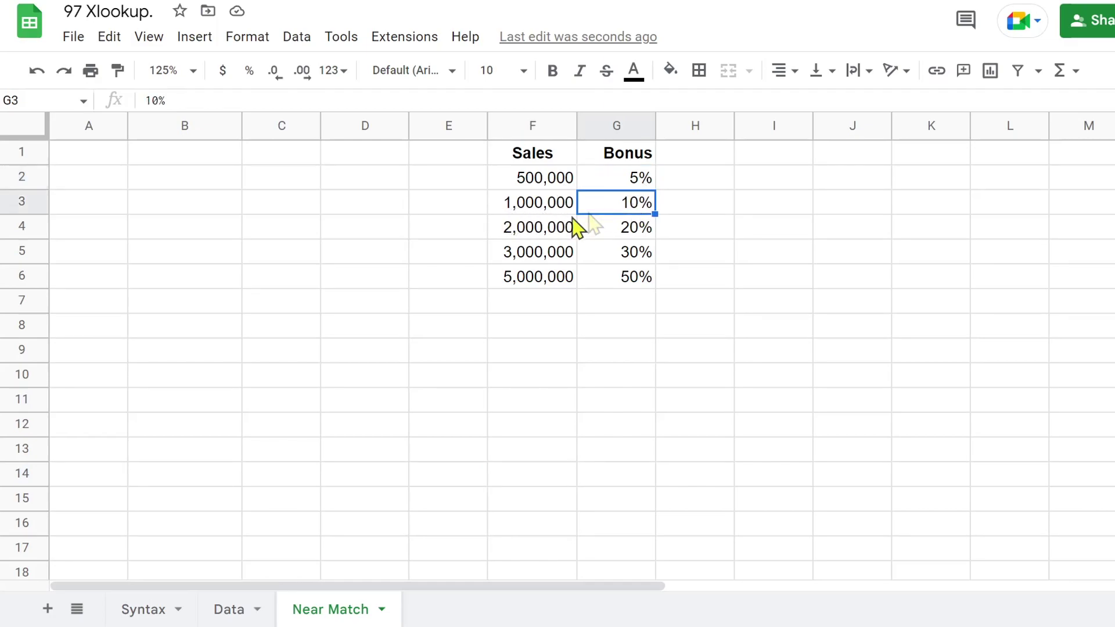
{"action": "left_click", "coordinate": [540, 232]}
{"action": "left_click", "coordinate": [642, 233]}
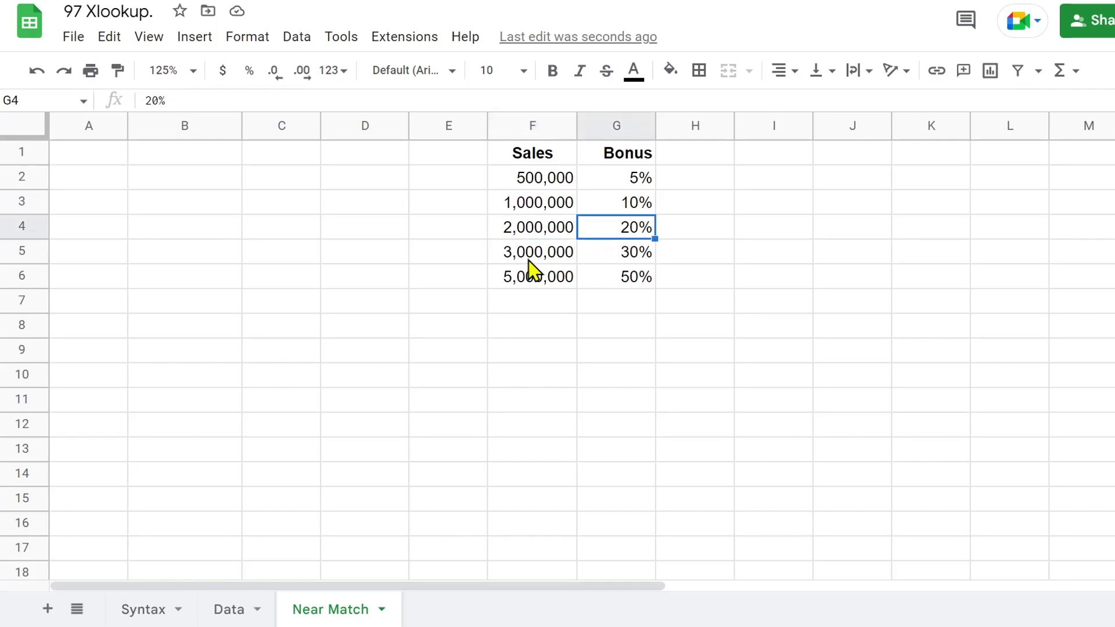
{"action": "left_click", "coordinate": [529, 259]}
{"action": "left_click", "coordinate": [635, 259]}
{"action": "left_click", "coordinate": [527, 281]}
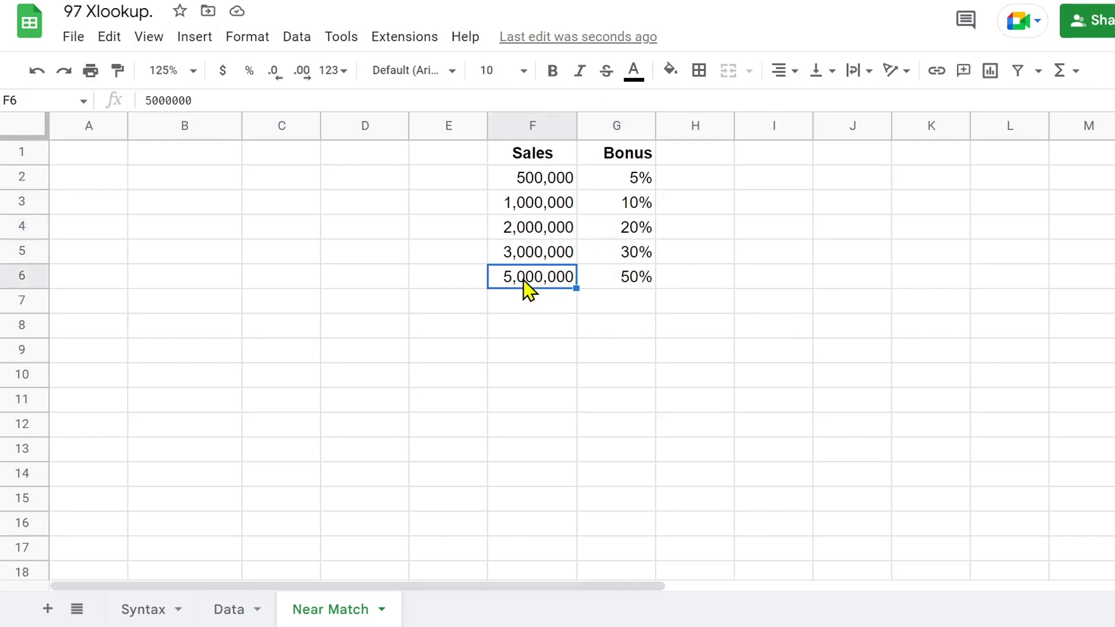
{"action": "left_click", "coordinate": [627, 280]}
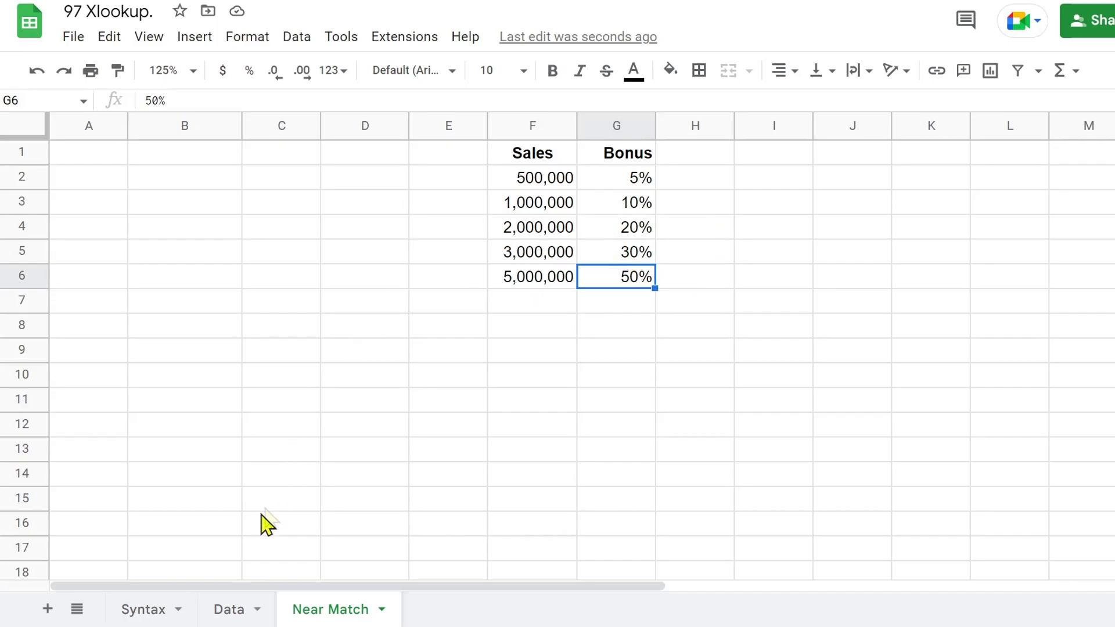
{"action": "left_click", "coordinate": [228, 609]}
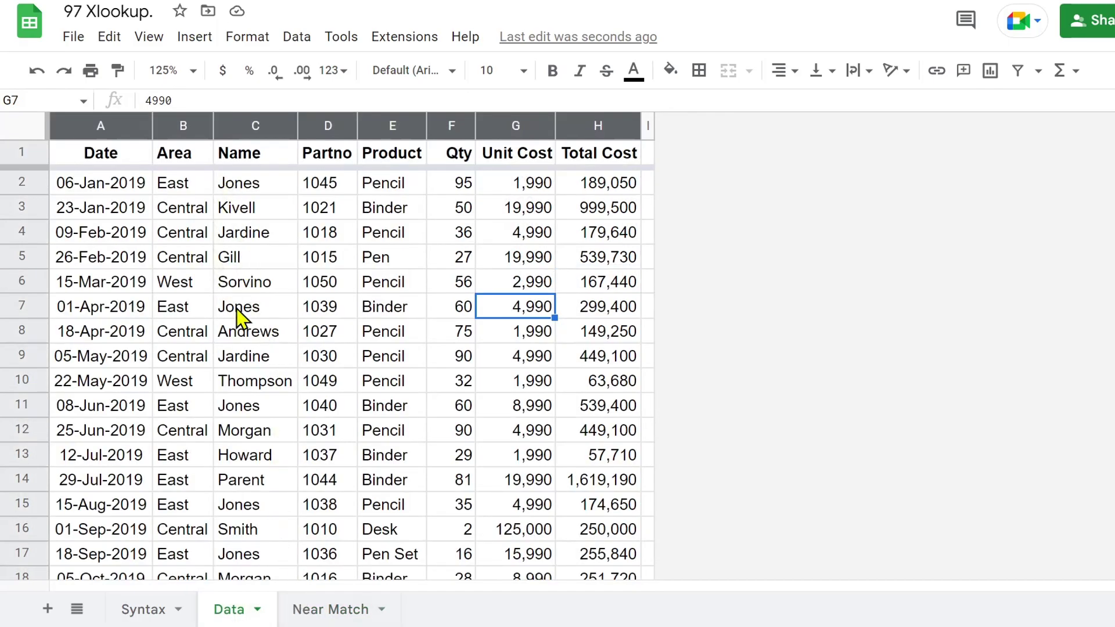
{"action": "left_click", "coordinate": [247, 187]}
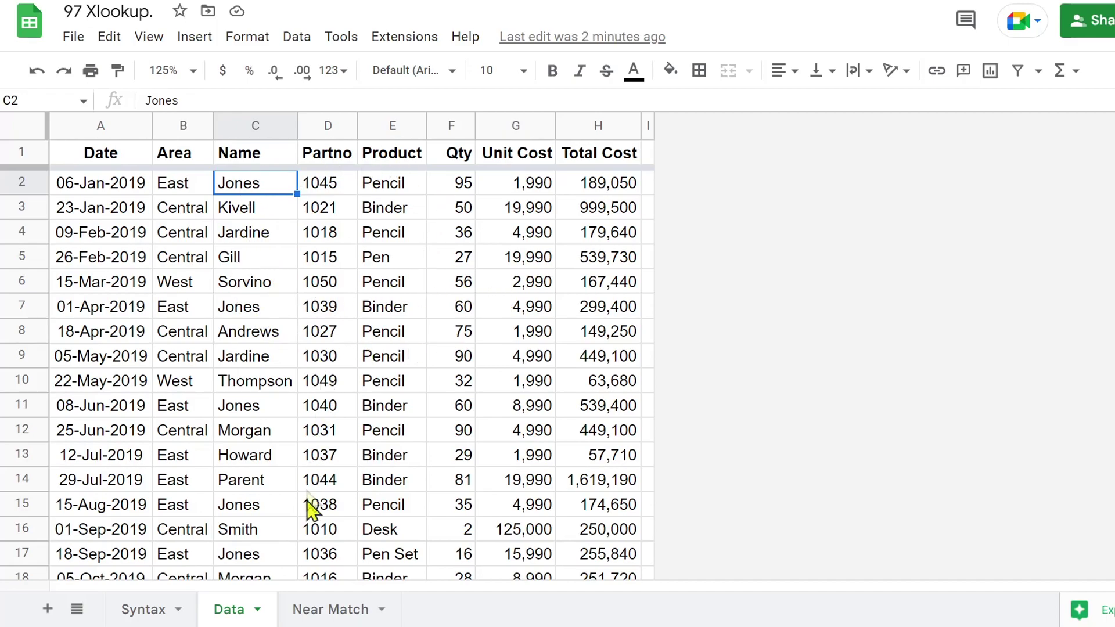
Step: Start a QUERY formula in cell A1 of the Near Match sheet and go to the Data sheet for its source range
{"action": "left_click", "coordinate": [334, 610]}
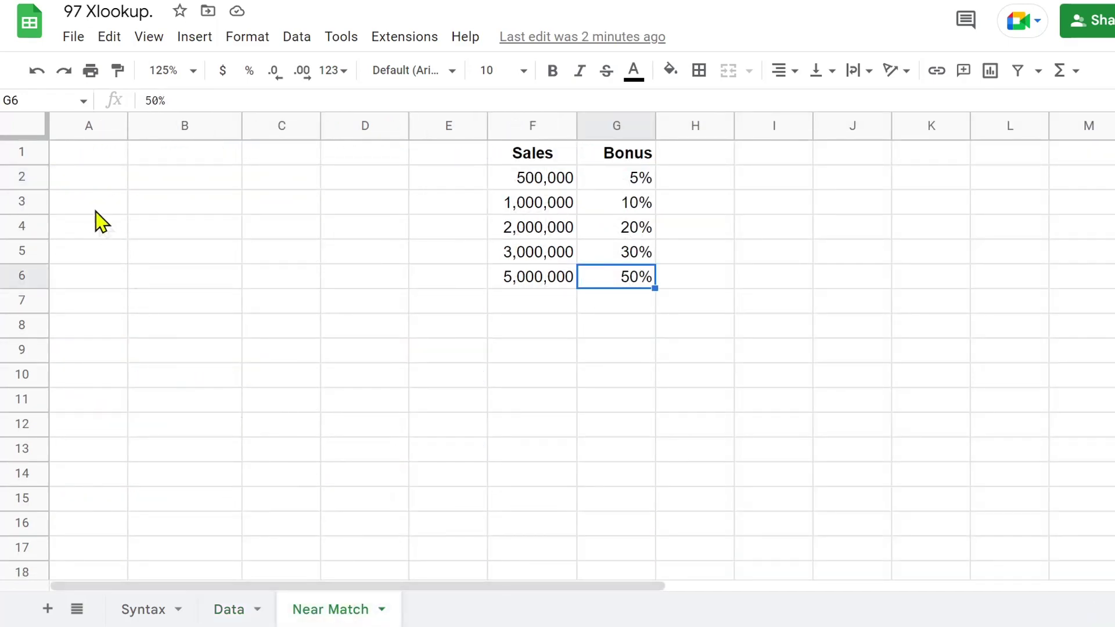
{"action": "left_click", "coordinate": [79, 158]}
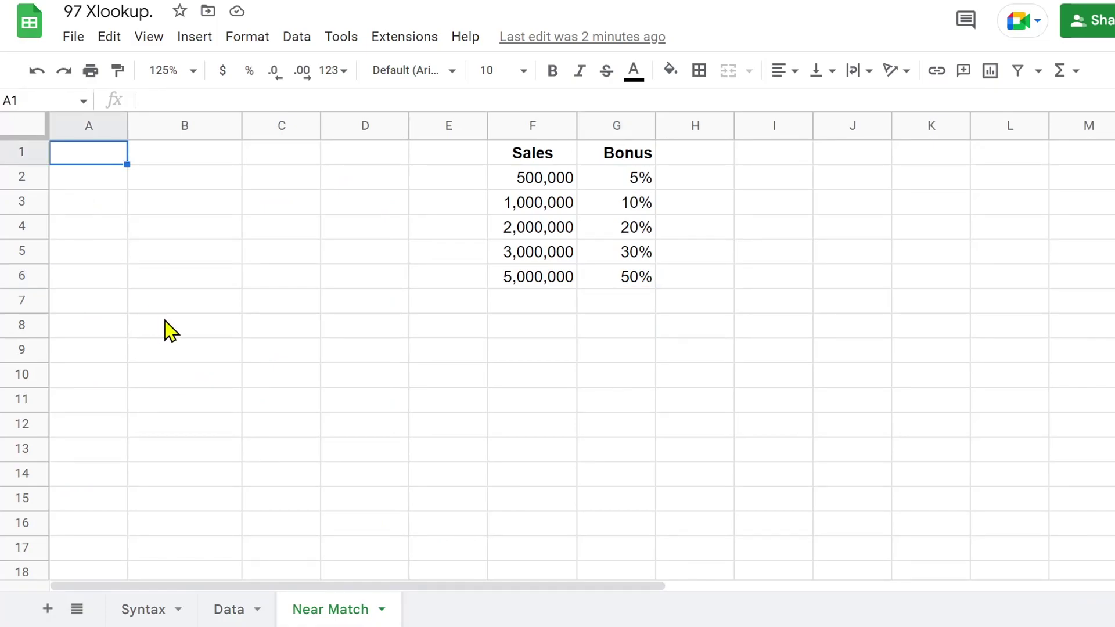
{"action": "type", "text": "="}
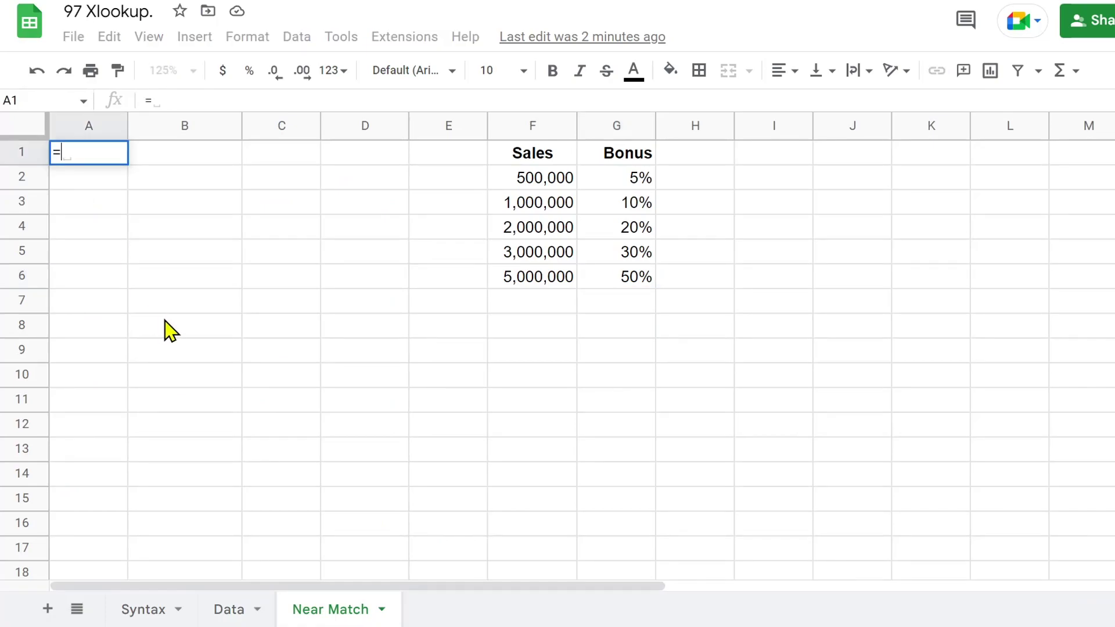
{"action": "type", "text": "quer"}
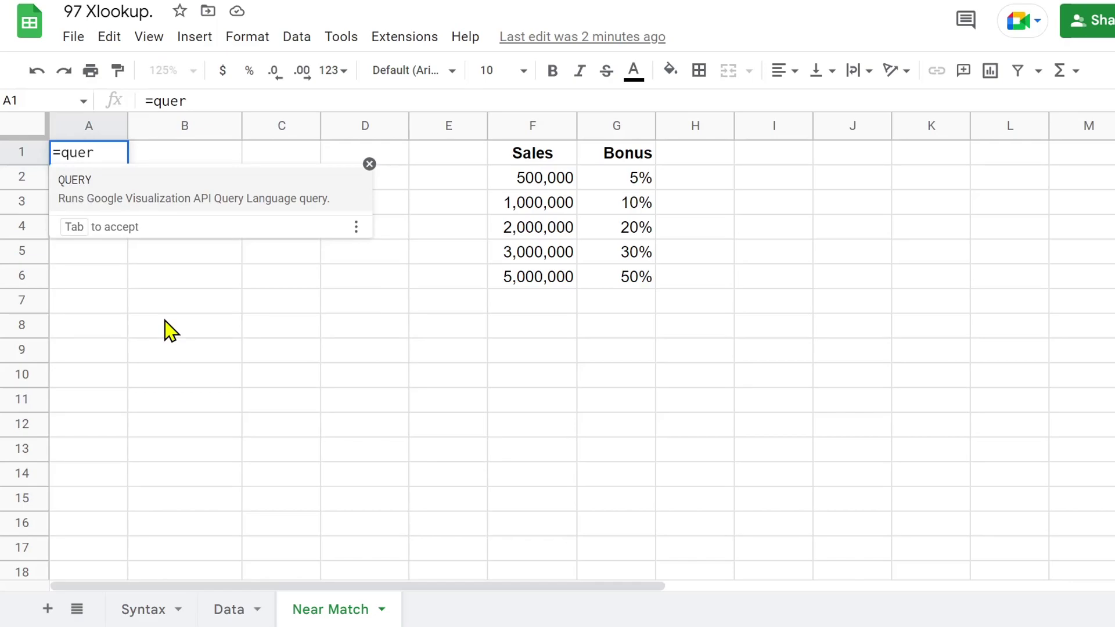
{"action": "left_click", "coordinate": [71, 187]}
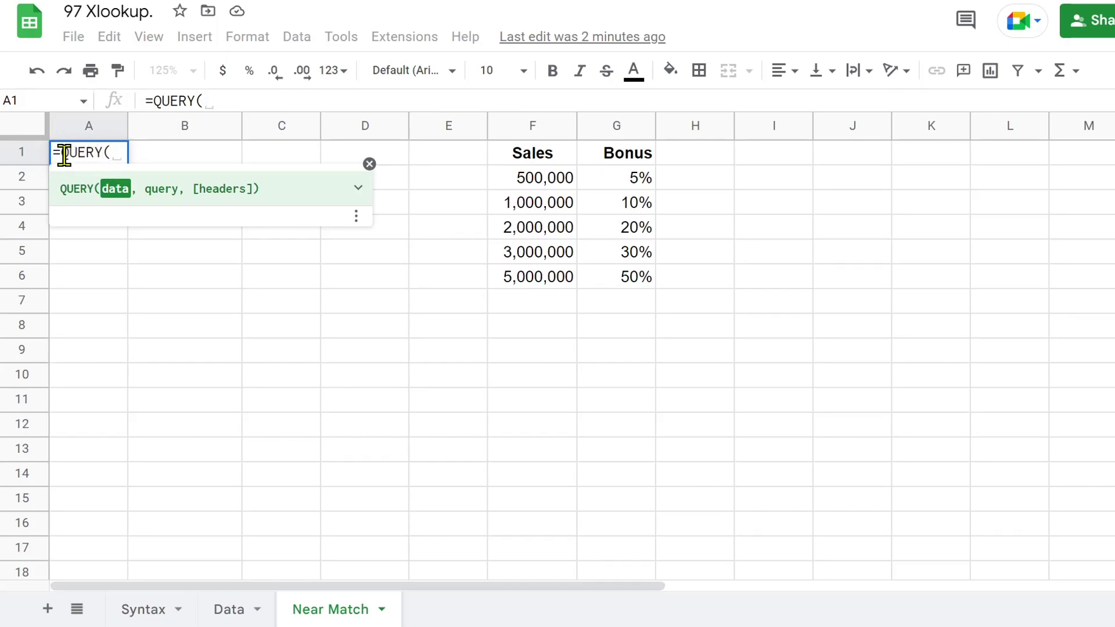
{"action": "left_click", "coordinate": [116, 187]}
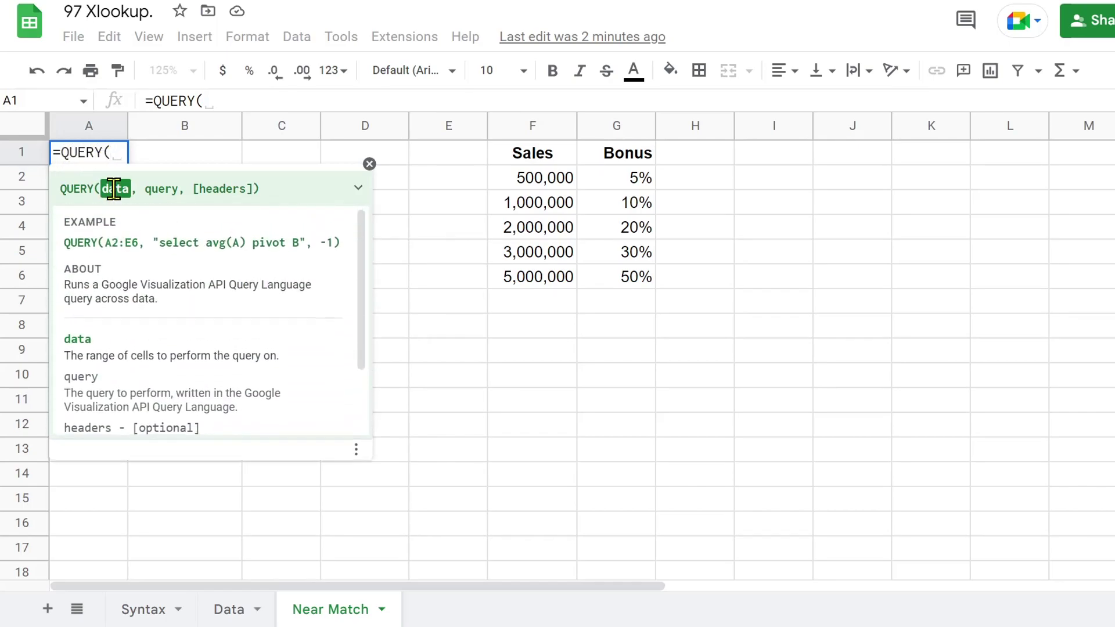
{"action": "left_click", "coordinate": [229, 617]}
{"action": "left_click_drag", "start_coordinate": [598, 126], "coordinate": [75, 139]}
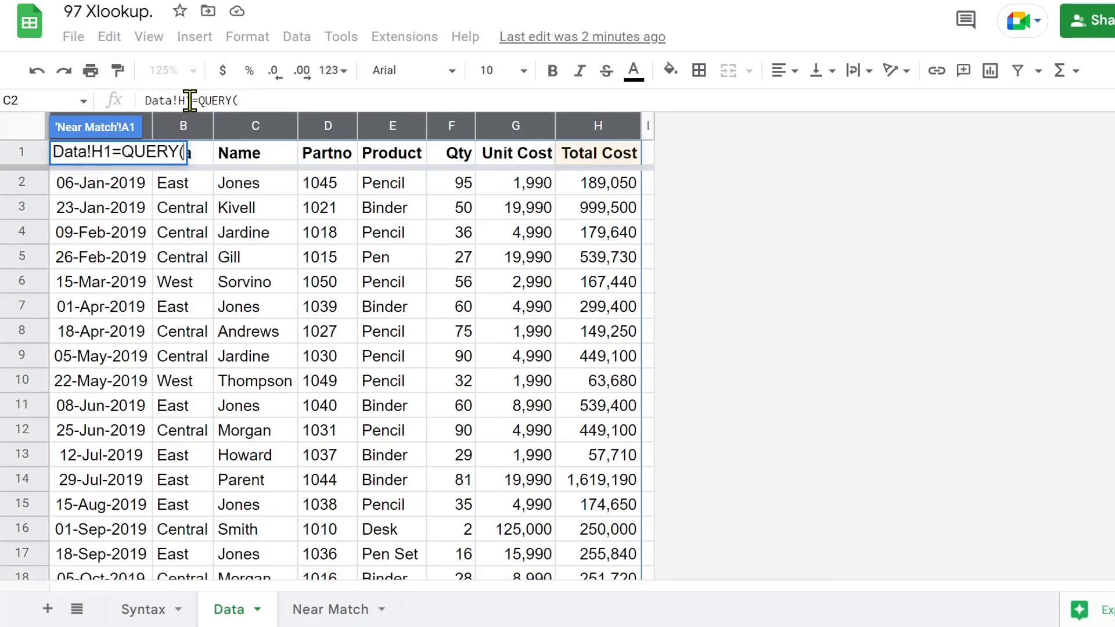
{"action": "left_click_drag", "start_coordinate": [190, 100], "coordinate": [134, 107]}
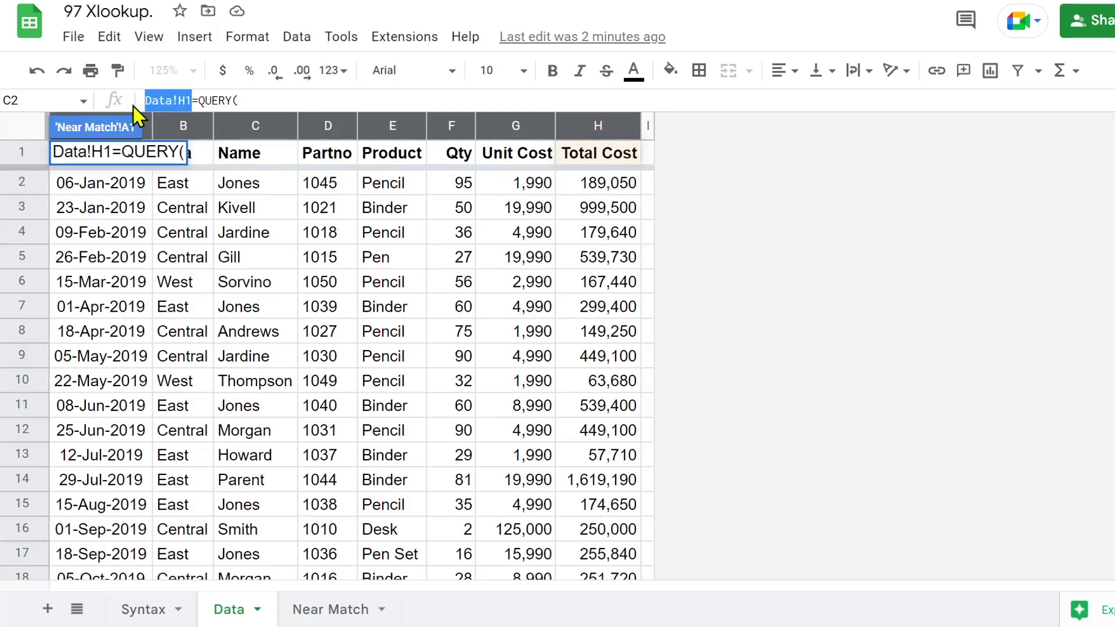
{"action": "key", "text": "BackSpace"}
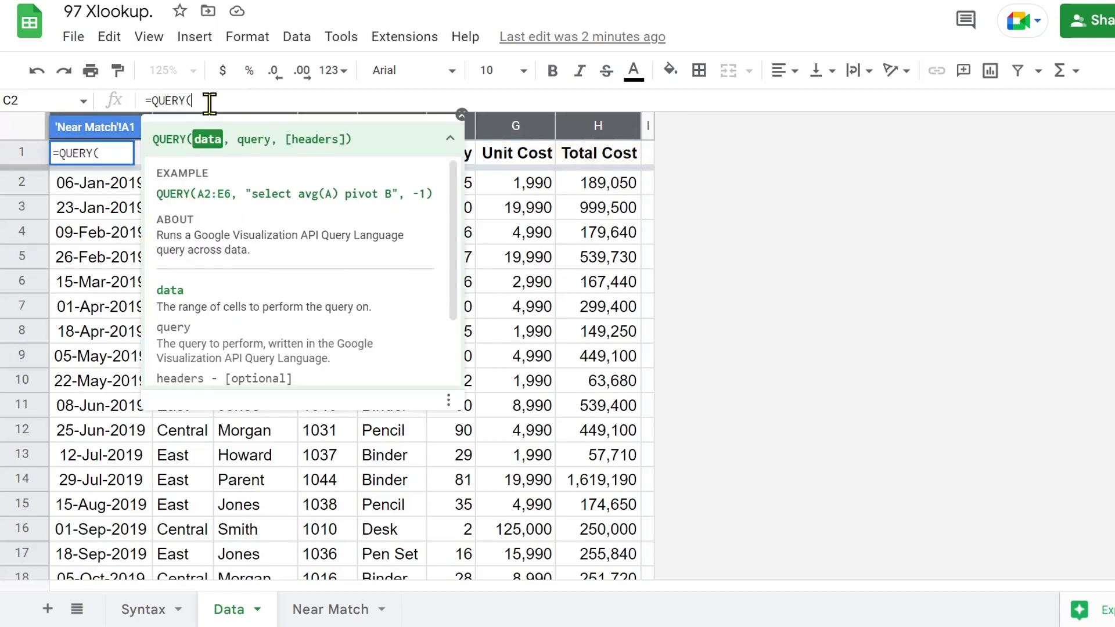
Step: Use columns A to H of the Data sheet as the query's data range and enter the formula =QUERY(Data!A:H)
{"action": "left_click_drag", "start_coordinate": [609, 127], "coordinate": [65, 190]}
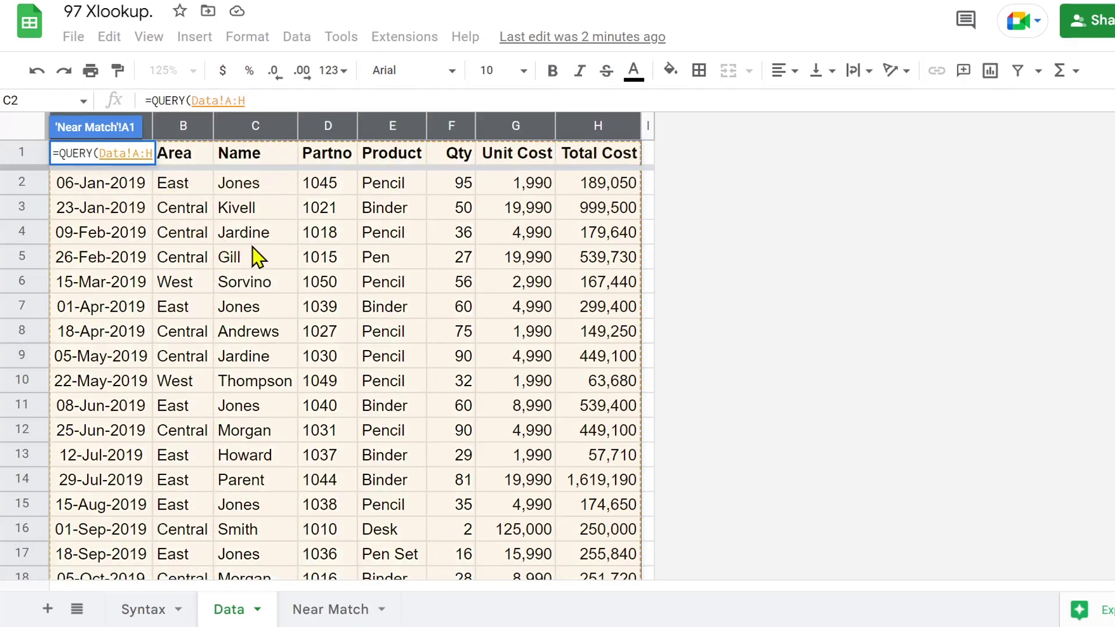
{"action": "key", "text": "Return"}
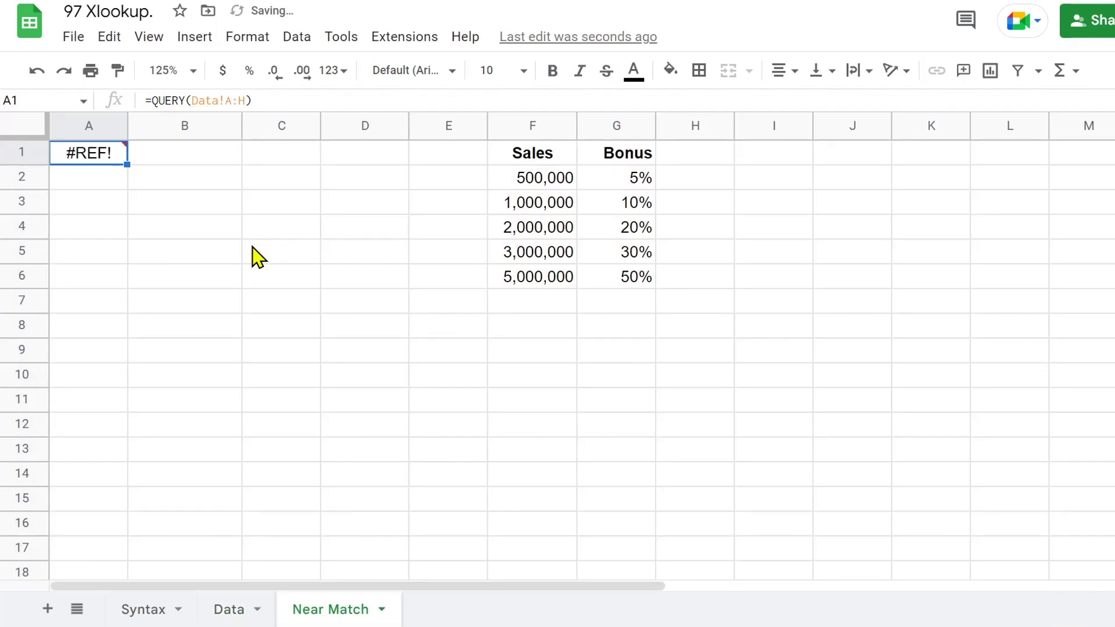
{"action": "mouse_move", "coordinate": [101, 138]}
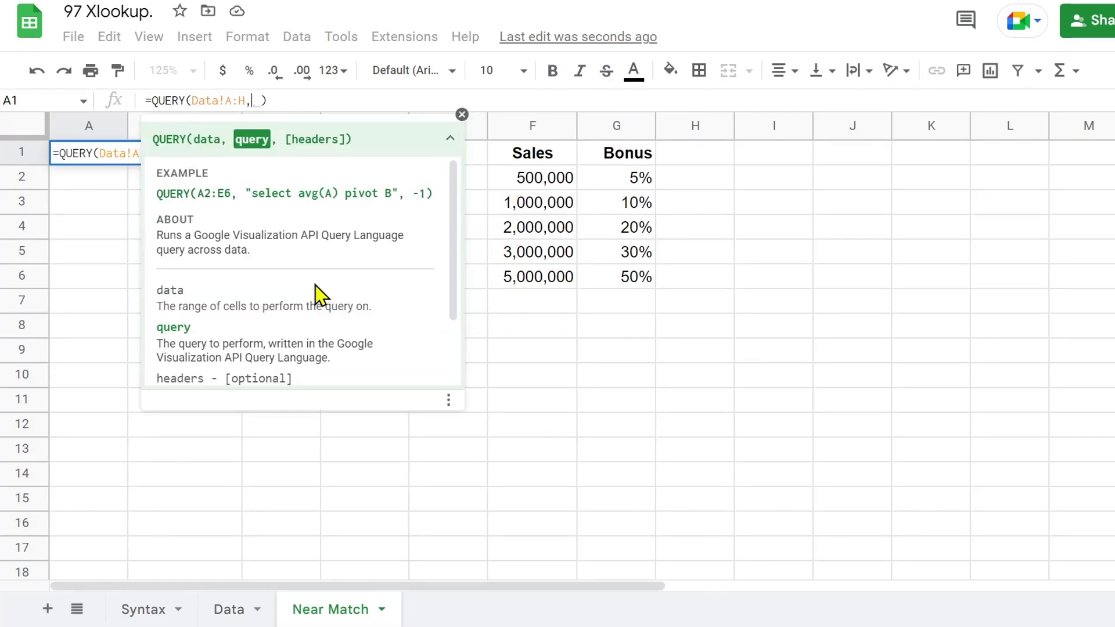
{"action": "key", "text": "Escape"}
{"action": "mouse_move", "coordinate": [93, 152]}
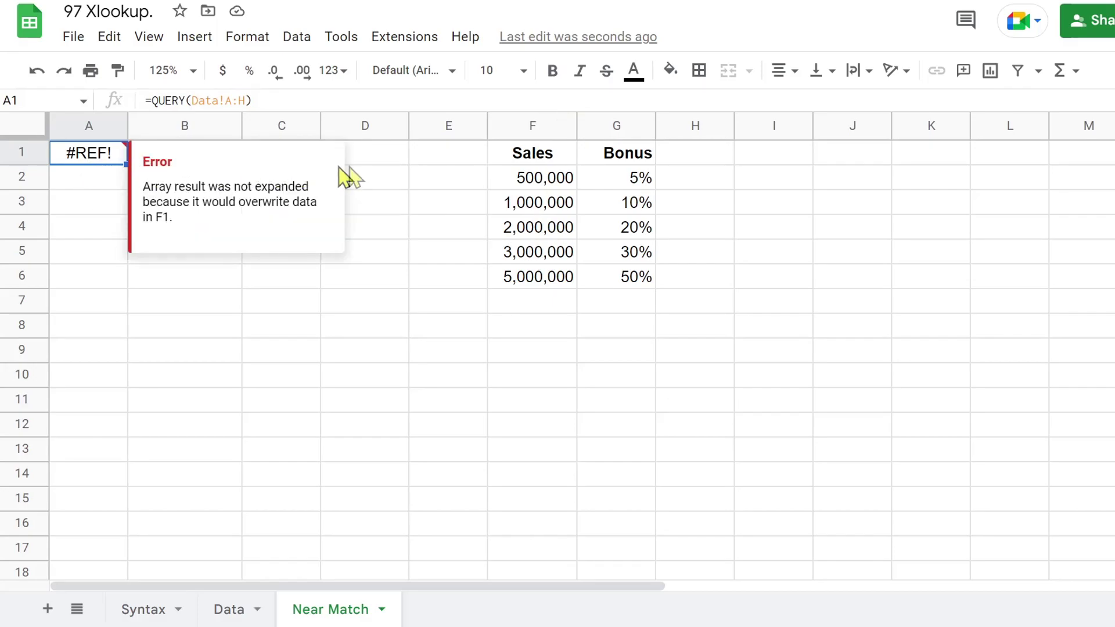
Step: Add a query string beginning with "Select" to the QUERY formula in A1, and check the column letters on the Data sheet
{"action": "left_click", "coordinate": [244, 101]}
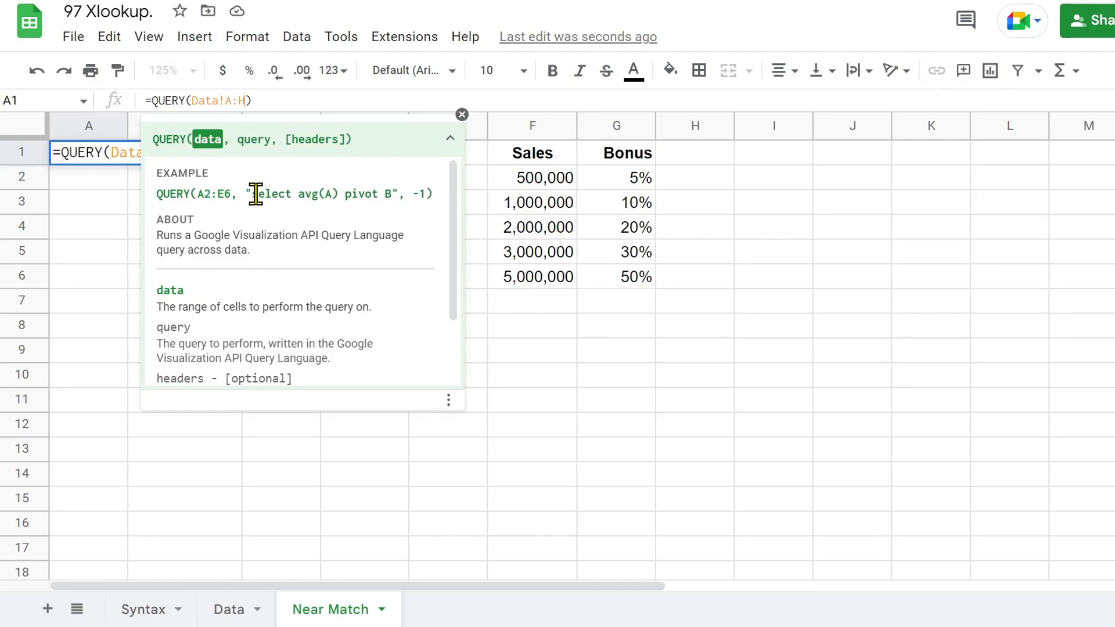
{"action": "type", "text": ",\""}
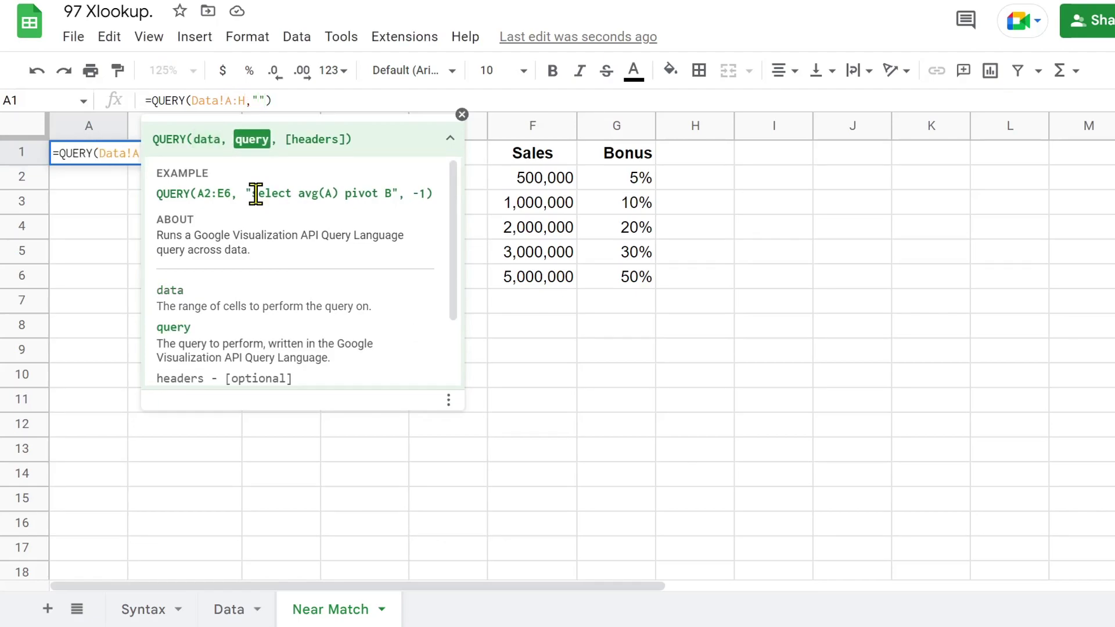
{"action": "type", "text": "Select"}
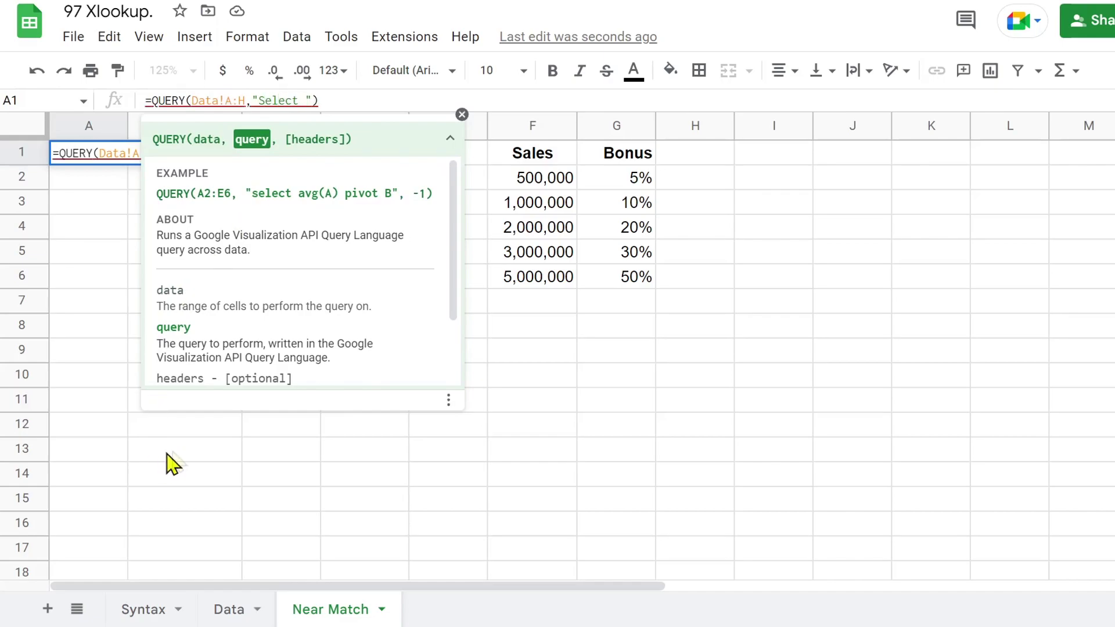
{"action": "left_click", "coordinate": [227, 618]}
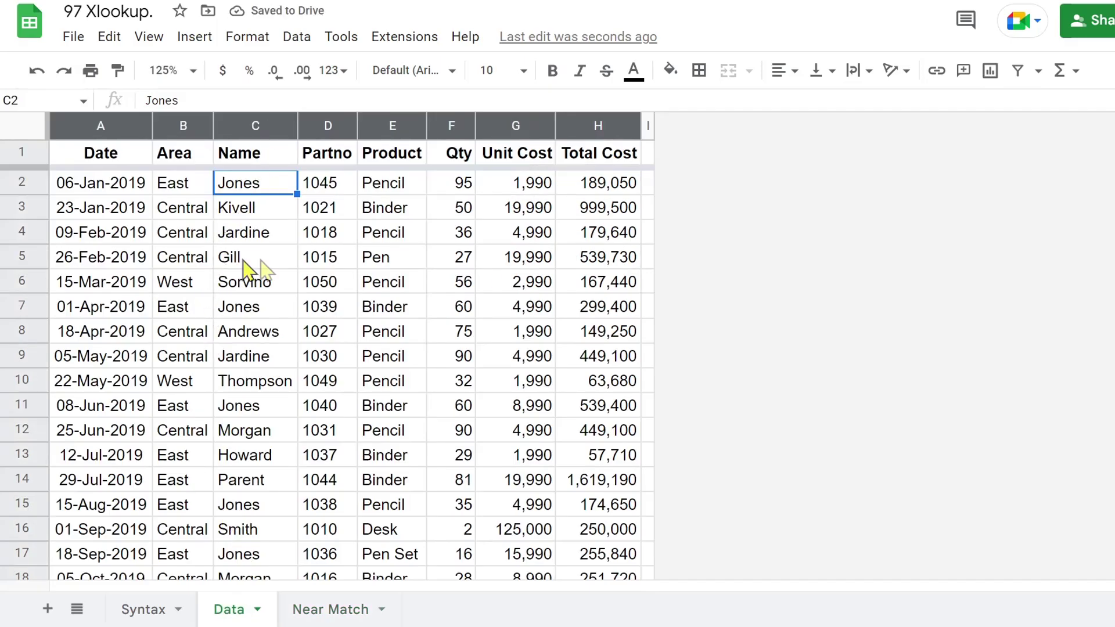
Step: Complete the query string on the Near Match sheet as "Select C,sum(H) group by C" to total the cost per name
{"action": "left_click", "coordinate": [338, 619]}
{"action": "left_click", "coordinate": [299, 100]}
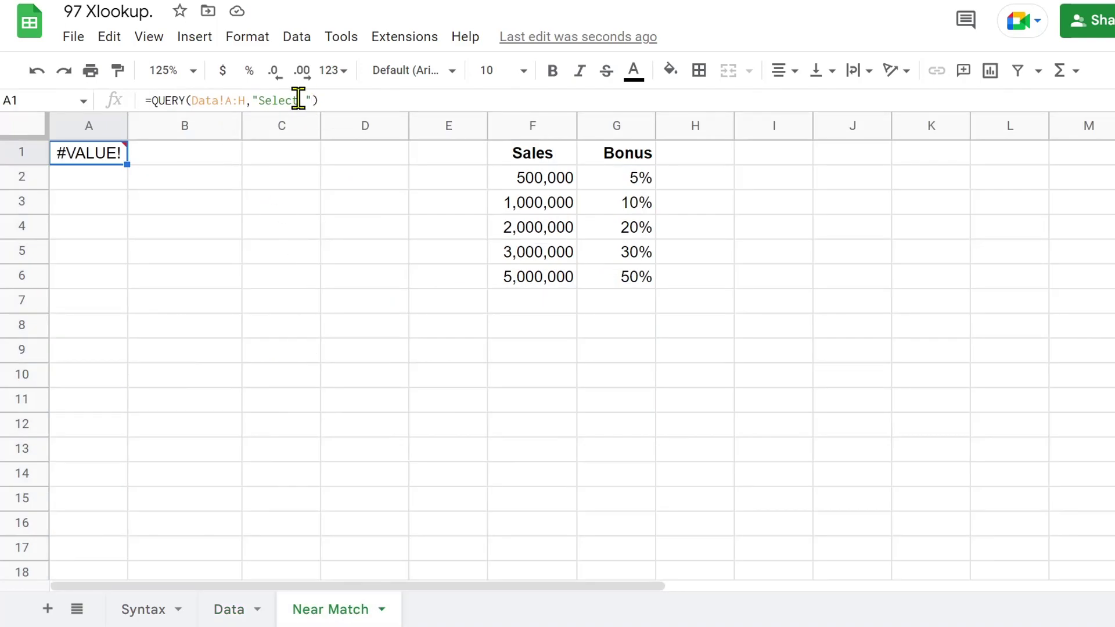
{"action": "type", "text": "C,sum(H) group by"}
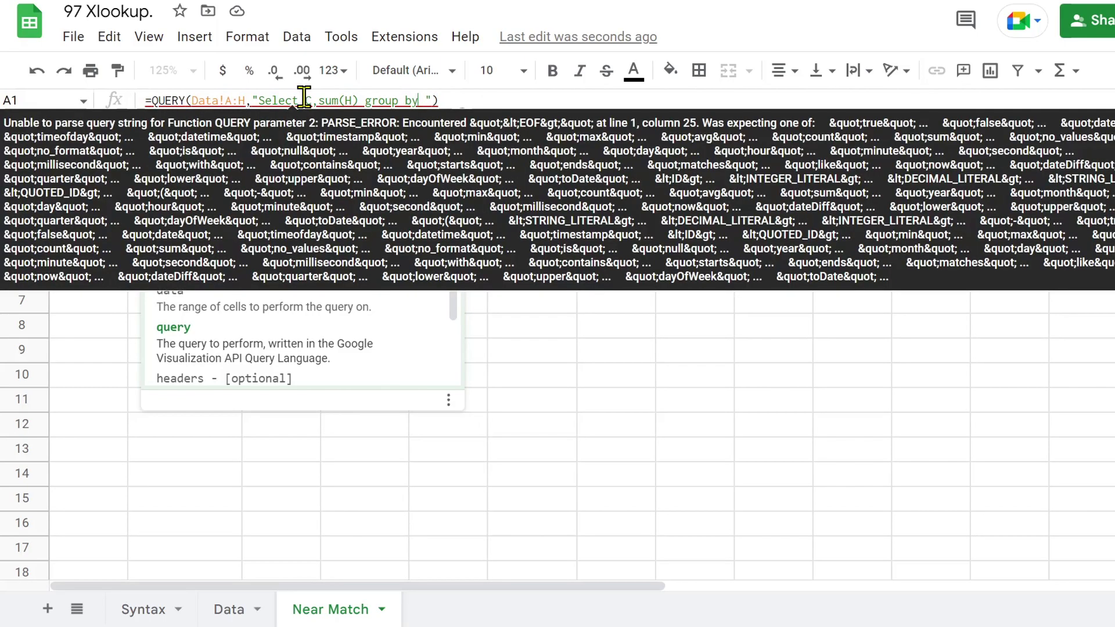
{"action": "type", "text": "C"}
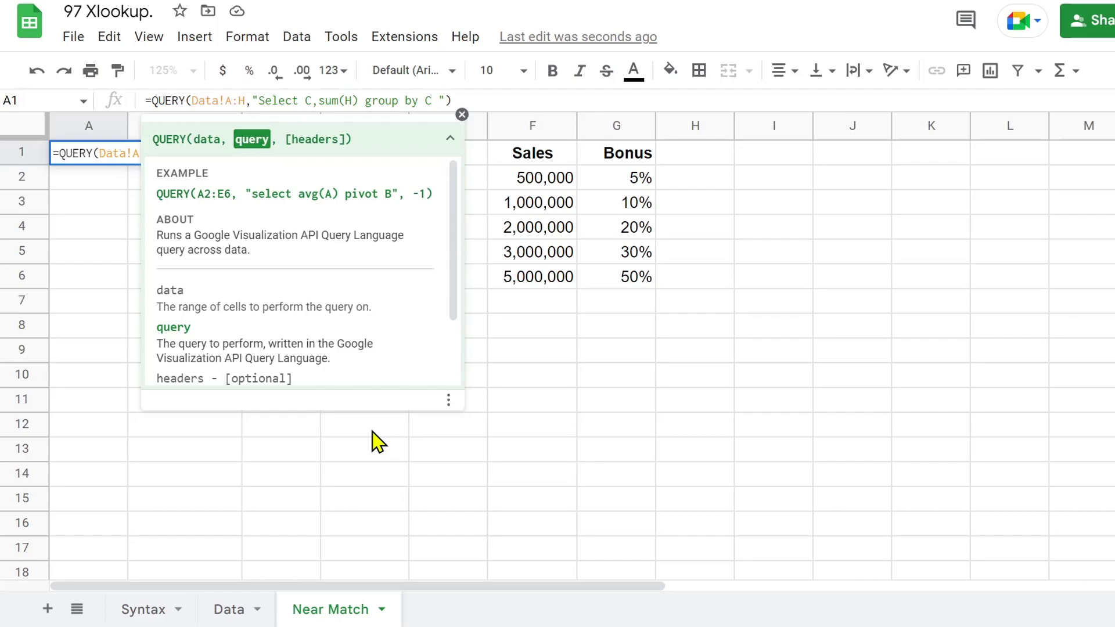
{"action": "key", "text": "Return"}
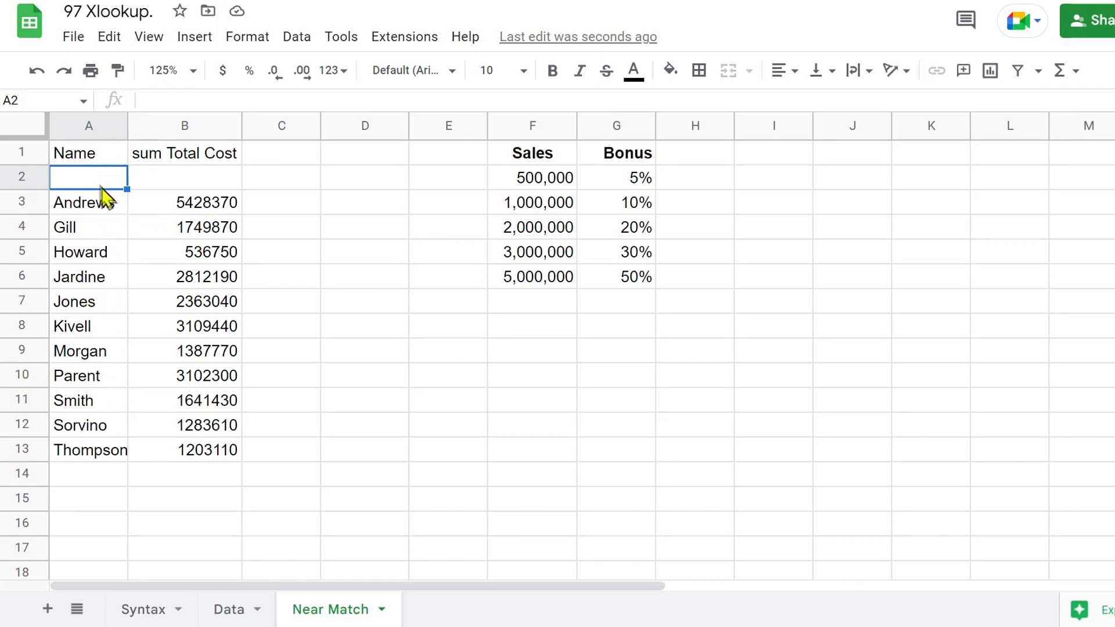
Step: Exclude blank names from the A1 query by inserting "where C is not null" before the group by clause
{"action": "left_click", "coordinate": [78, 158]}
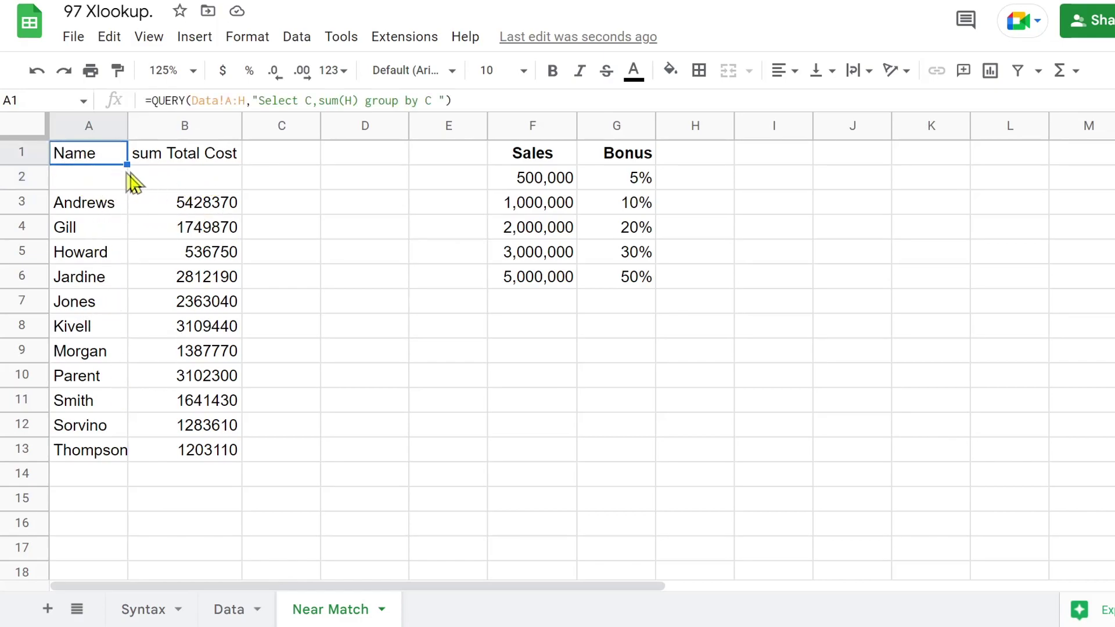
{"action": "left_click", "coordinate": [363, 99]}
{"action": "type", "text": "where "}
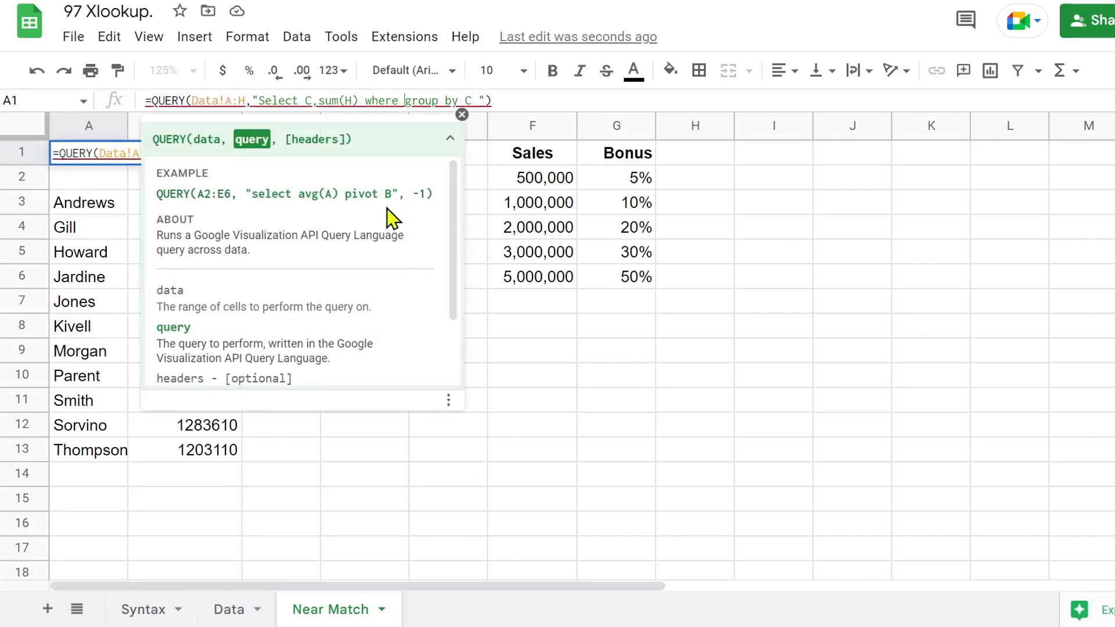
{"action": "type", "text": "C is not "}
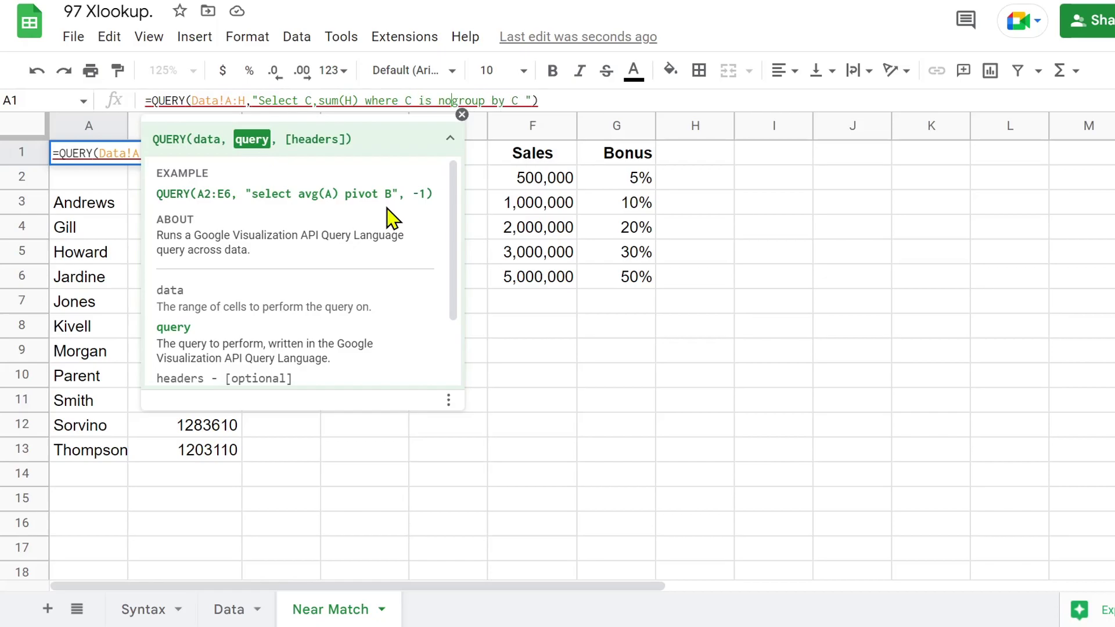
{"action": "type", "text": "null"}
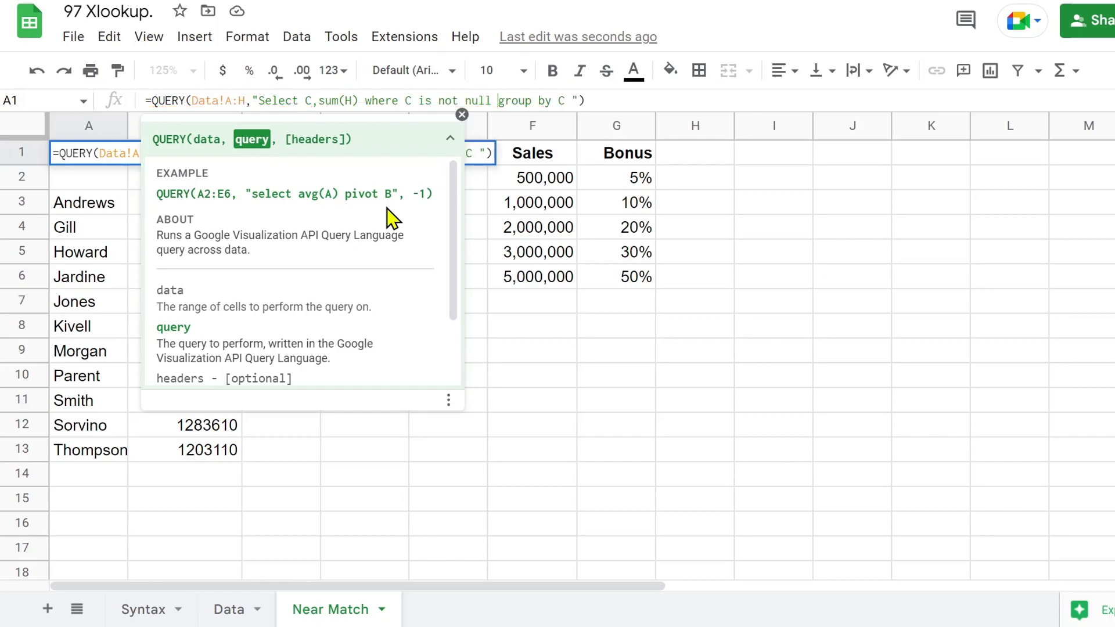
{"action": "key", "text": "Return"}
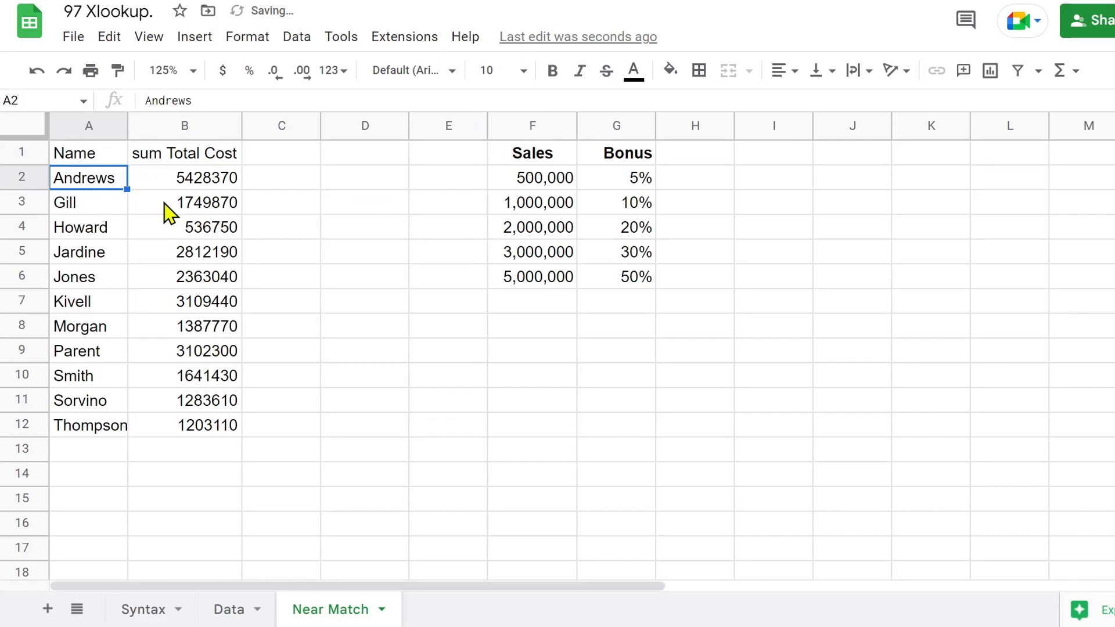
Step: Set the headers argument of the A1 QUERY formula to 1 and make the header cells A1:C1 bold
{"action": "left_click", "coordinate": [75, 153]}
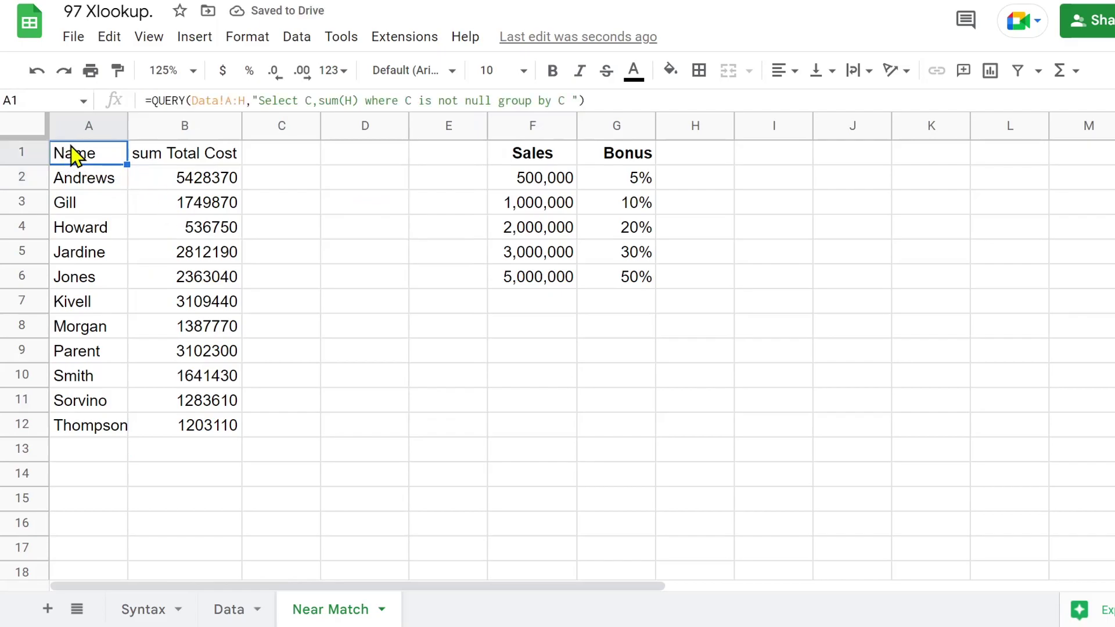
{"action": "left_click", "coordinate": [578, 100]}
{"action": "type", "text": ",1"}
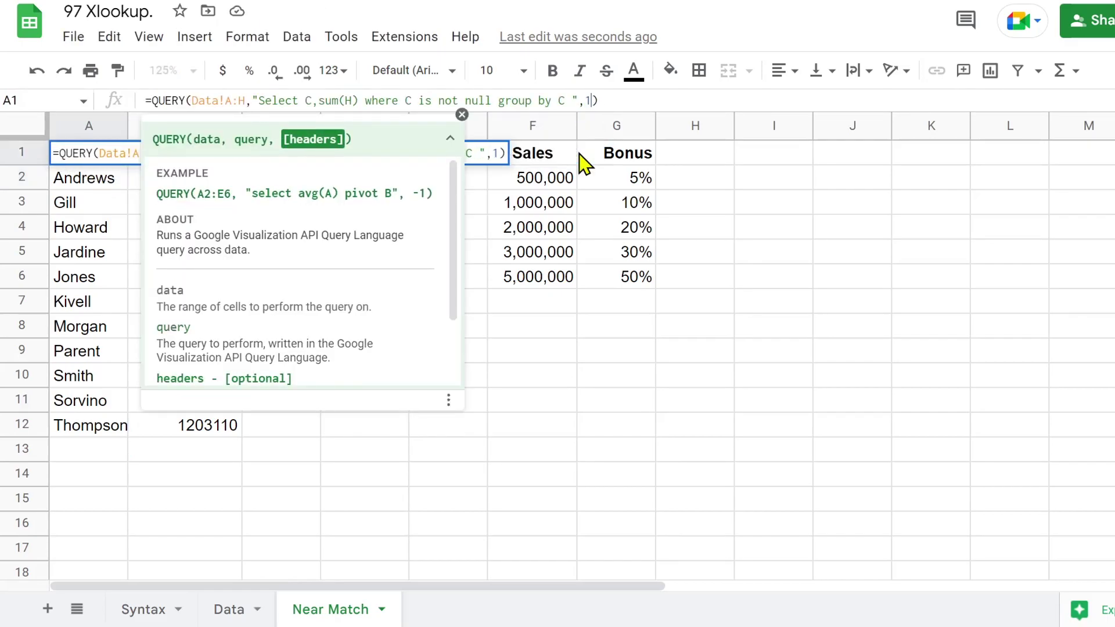
{"action": "key", "text": "Return"}
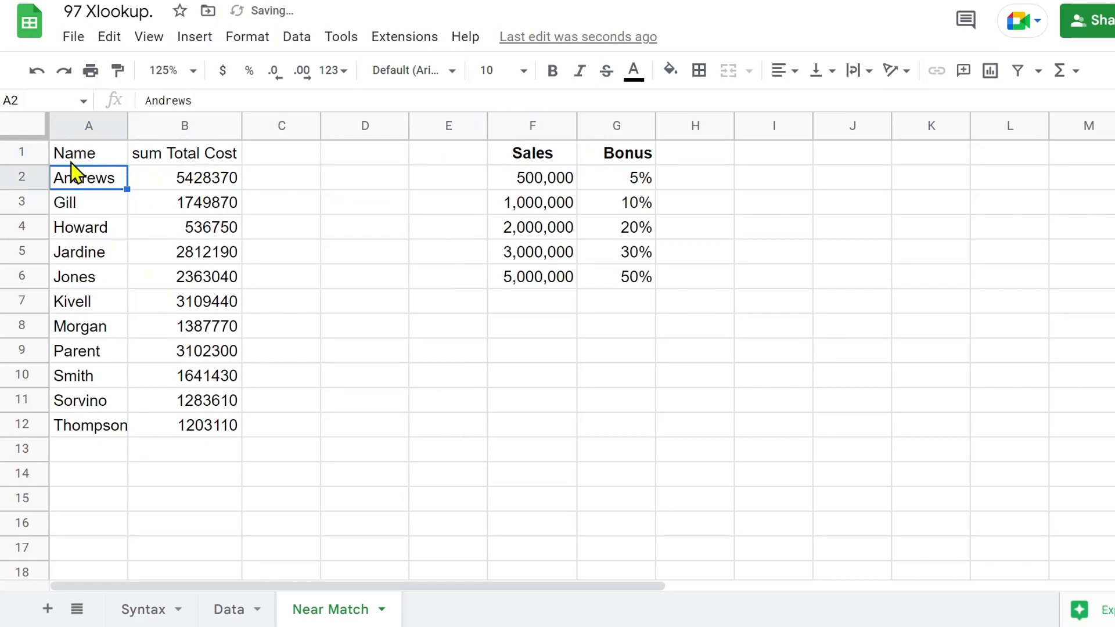
{"action": "left_click_drag", "start_coordinate": [70, 161], "coordinate": [293, 164]}
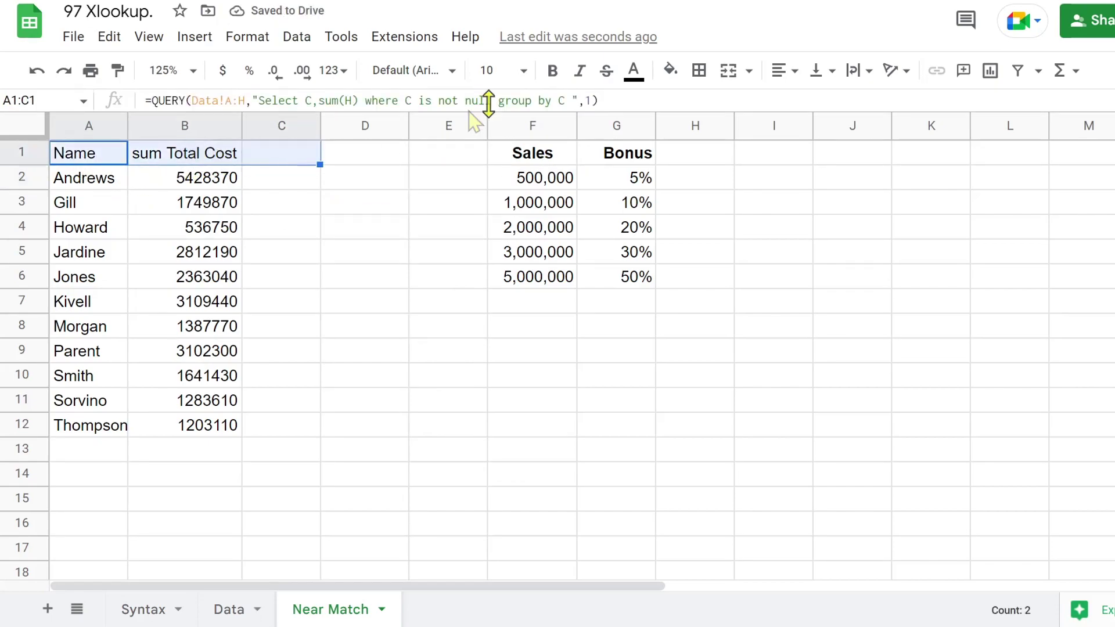
{"action": "left_click", "coordinate": [552, 71]}
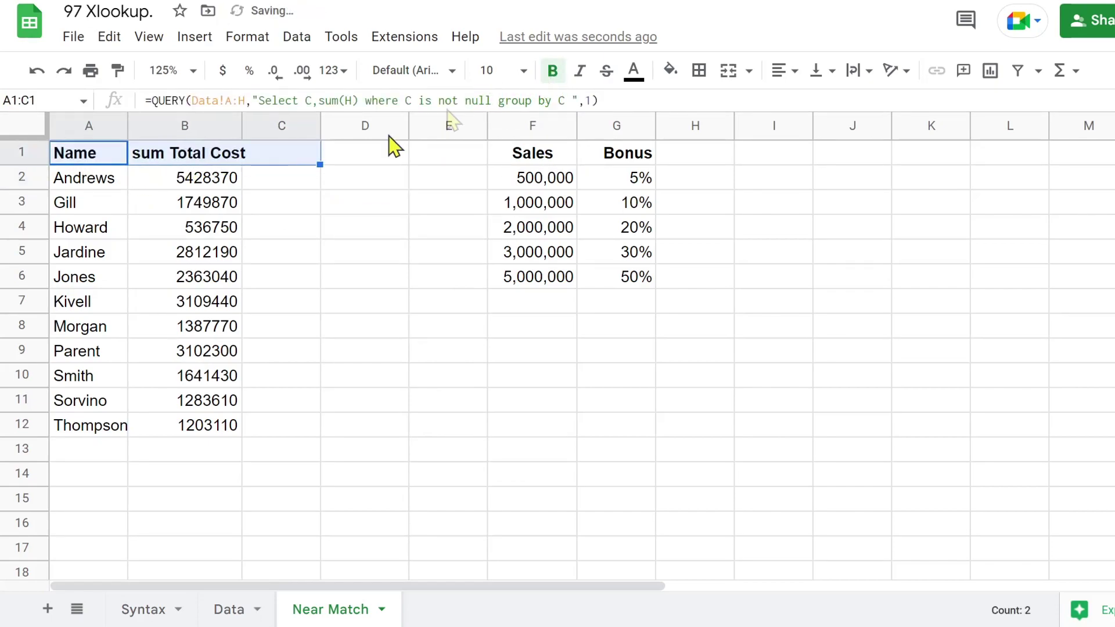
Step: Show the totals with thousands separators by adding "format sum(H) '#,###'" to the end of the A1 query string
{"action": "left_click", "coordinate": [79, 156]}
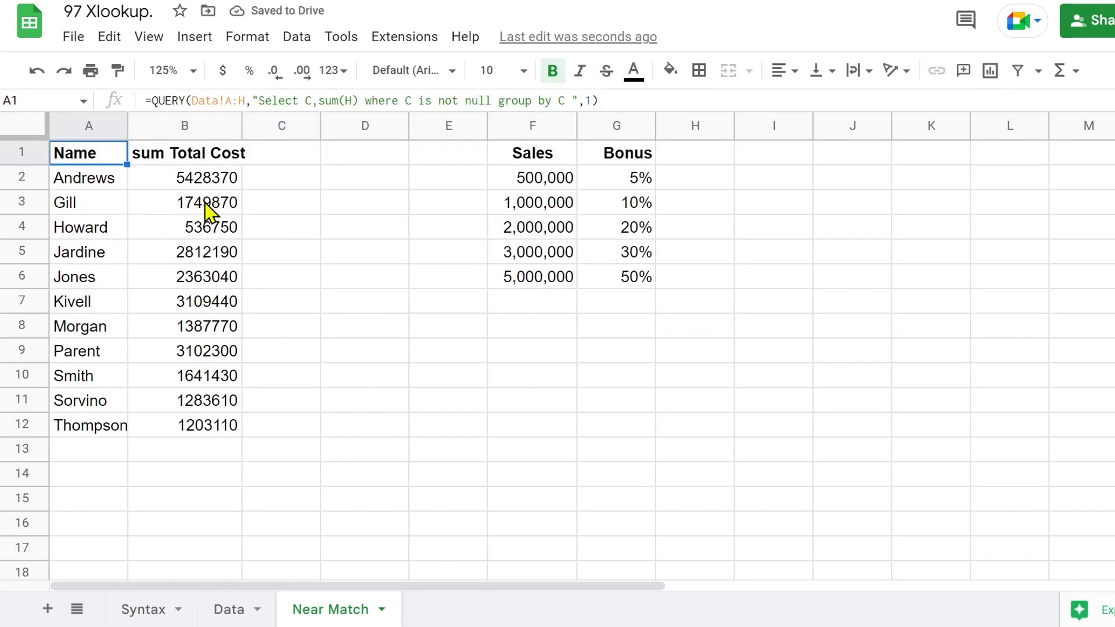
{"action": "left_click", "coordinate": [571, 100]}
{"action": "type", "text": "format "}
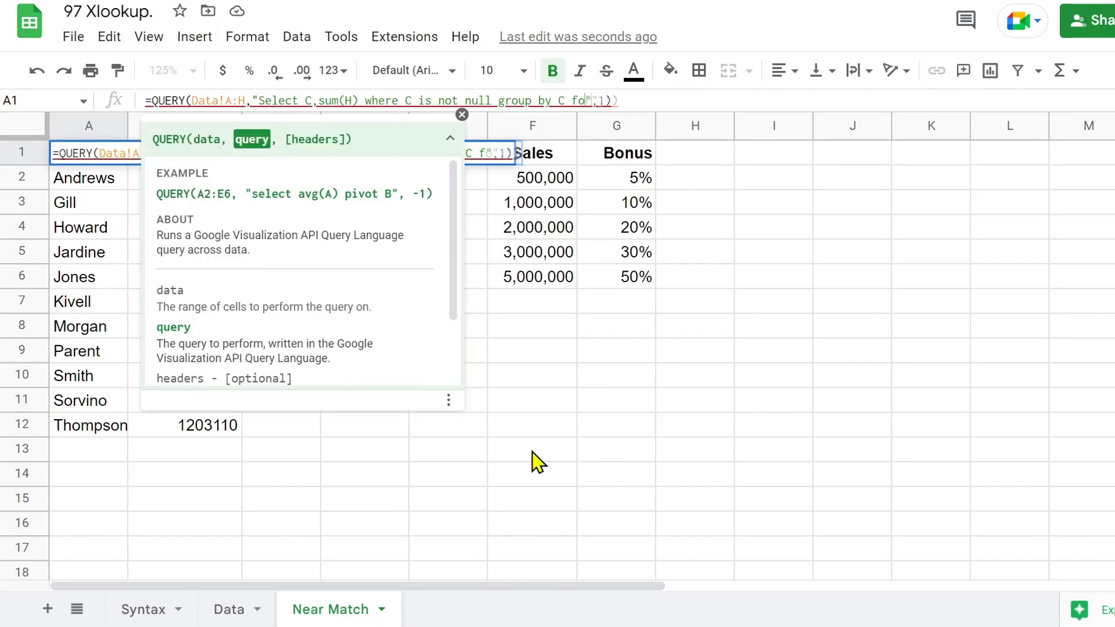
{"action": "type", "text": "sum"}
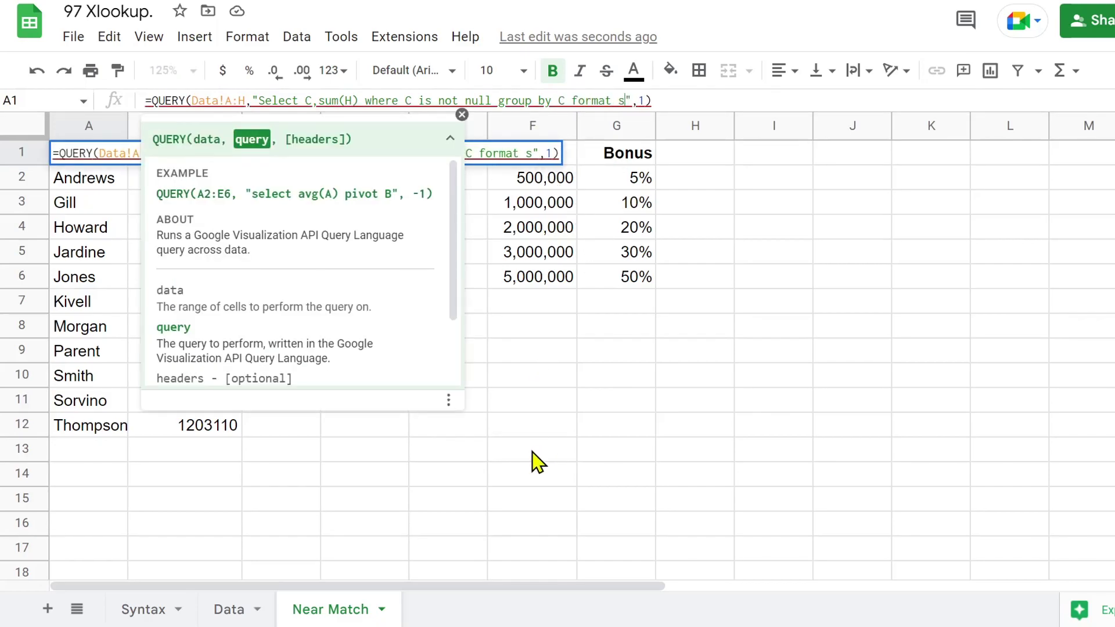
{"action": "type", "text": "(H)"}
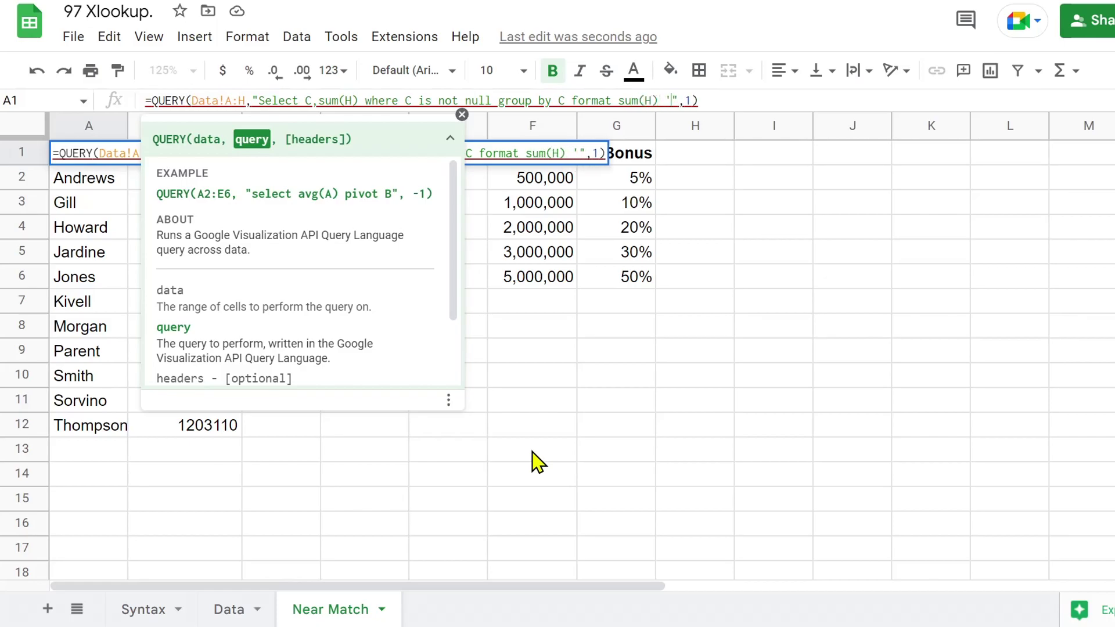
{"action": "type", "text": " '#"}
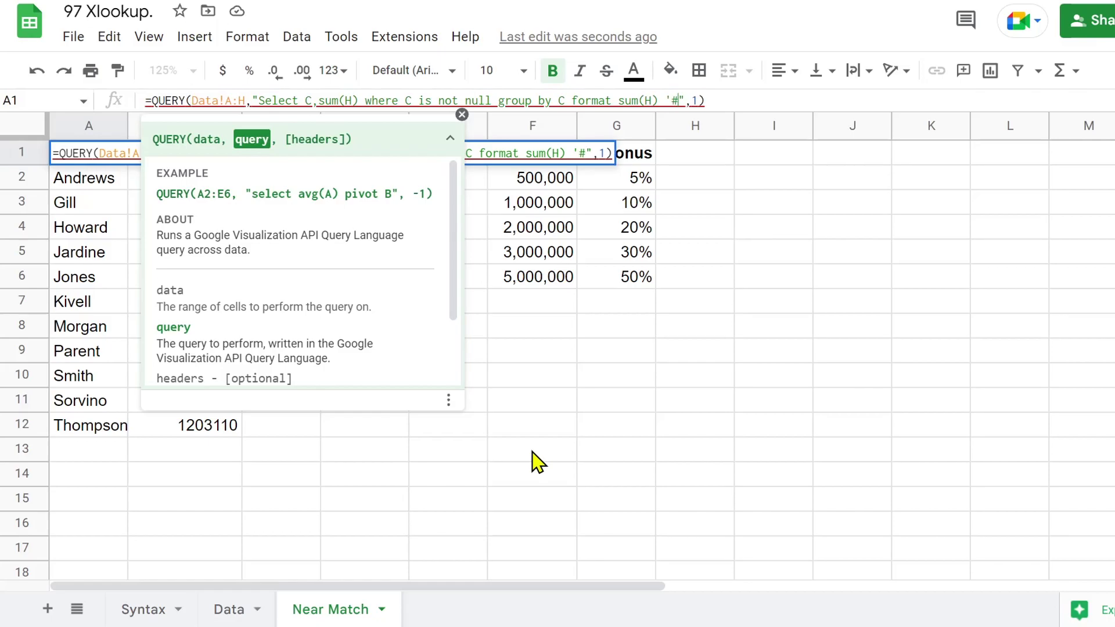
{"action": "type", "text": ",###"}
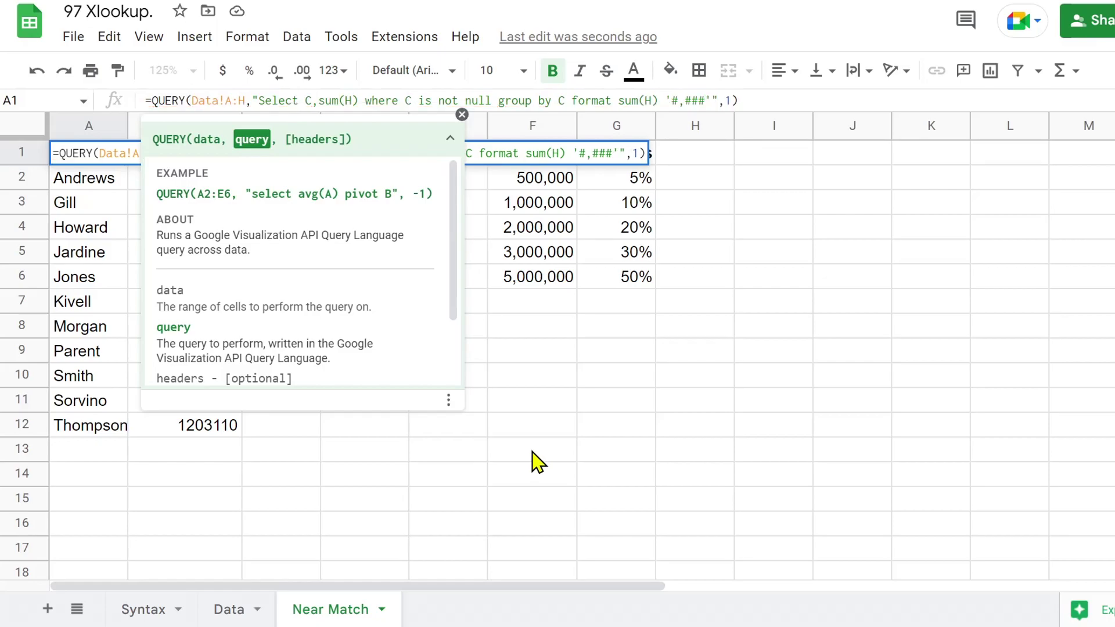
{"action": "key", "text": "Return"}
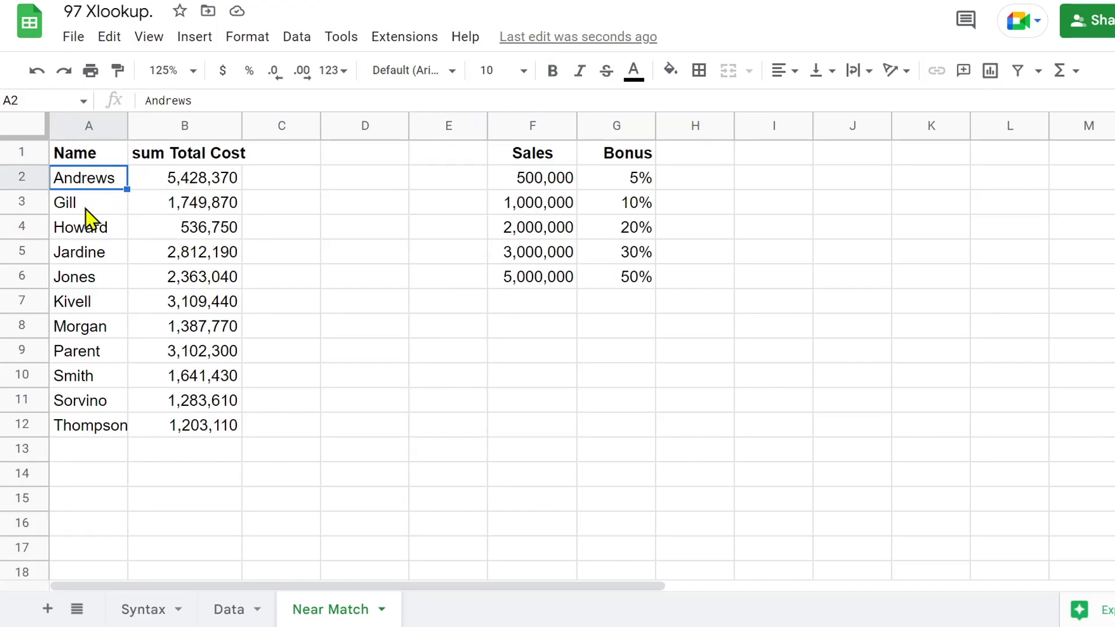
Step: Sort the summary by largest total first by inserting "order by sum(H) desc" before the format clause in the A1 query
{"action": "left_click", "coordinate": [75, 156]}
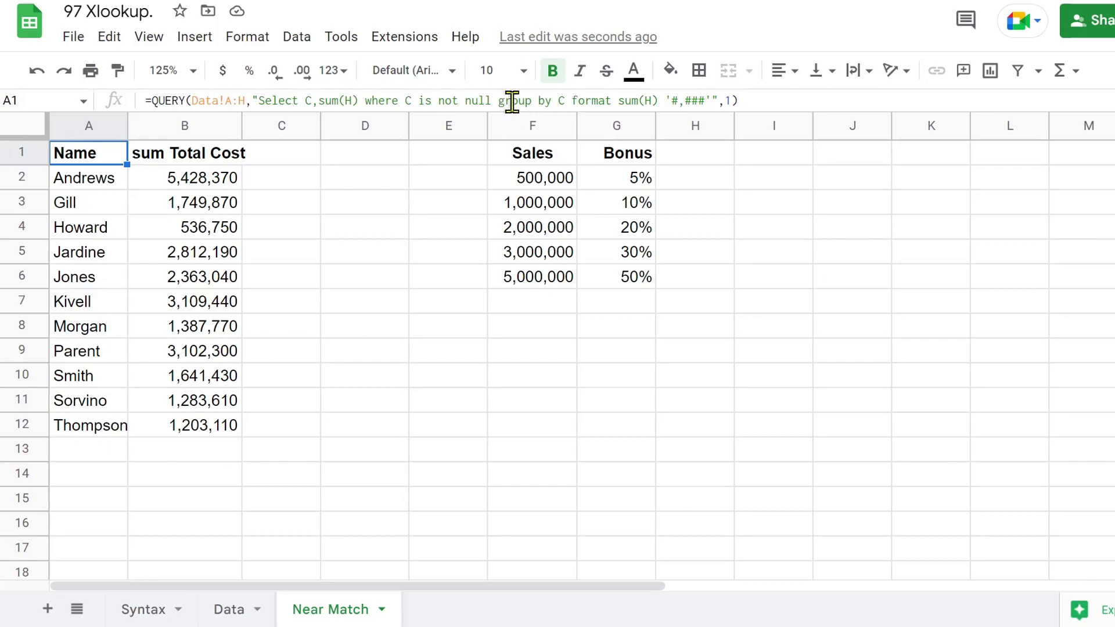
{"action": "left_click", "coordinate": [567, 101]}
{"action": "type", "text": "order "}
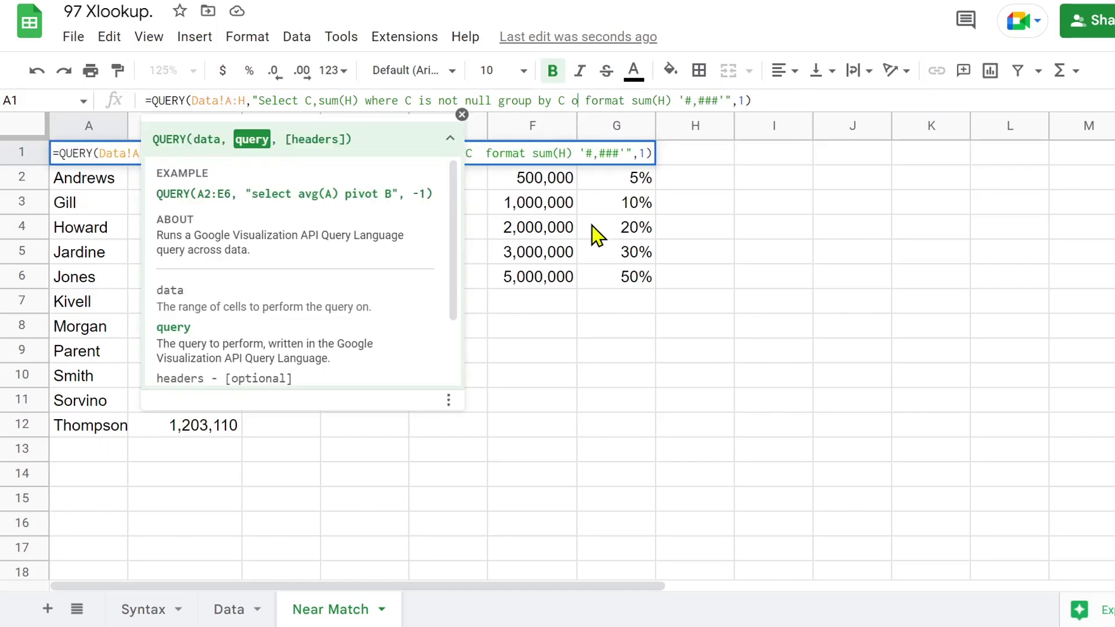
{"action": "type", "text": "by s"}
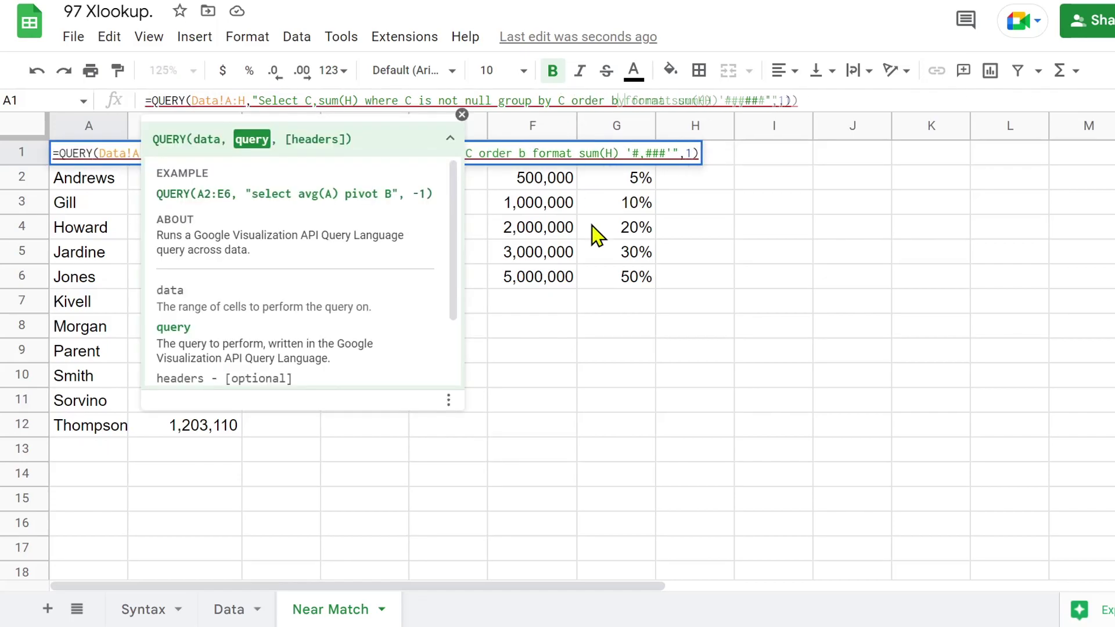
{"action": "type", "text": "um(H"}
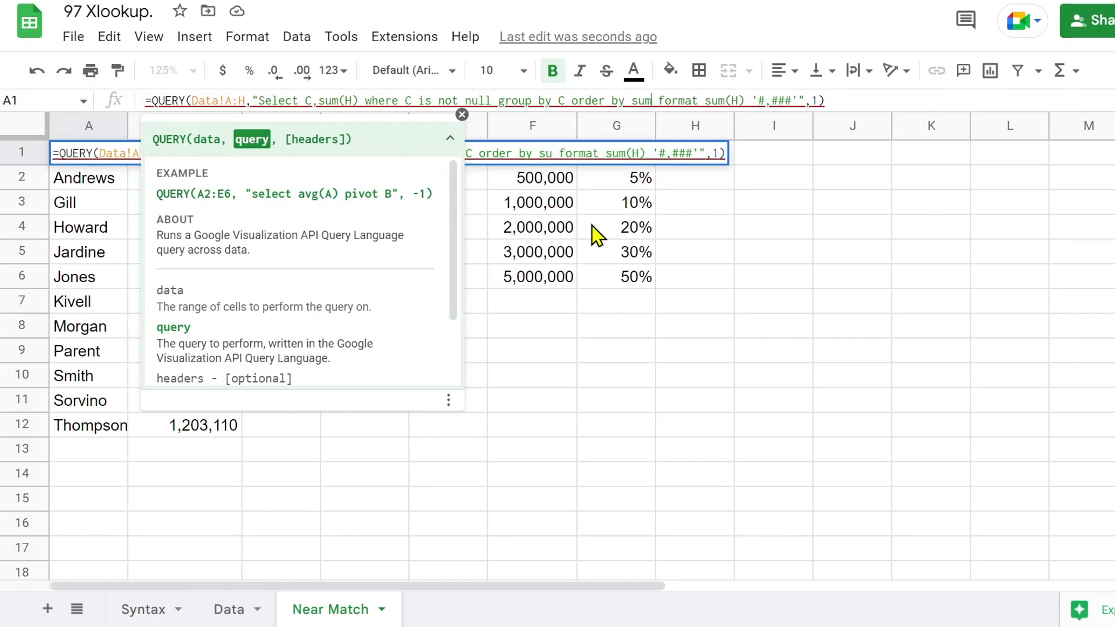
{"action": "type", "text": ") desc"}
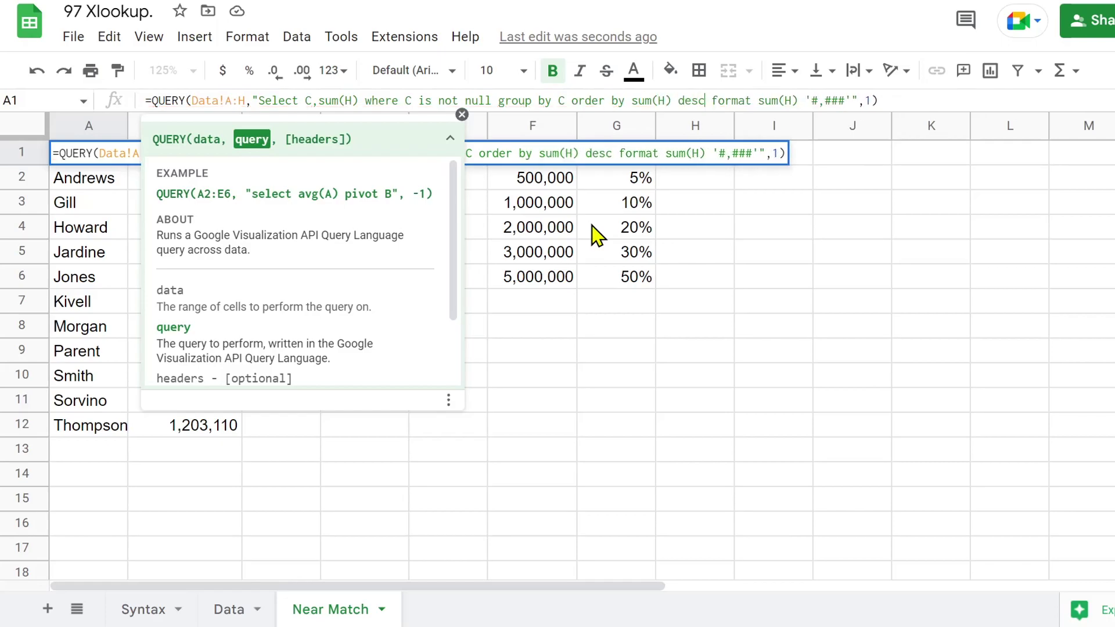
{"action": "key", "text": "Return"}
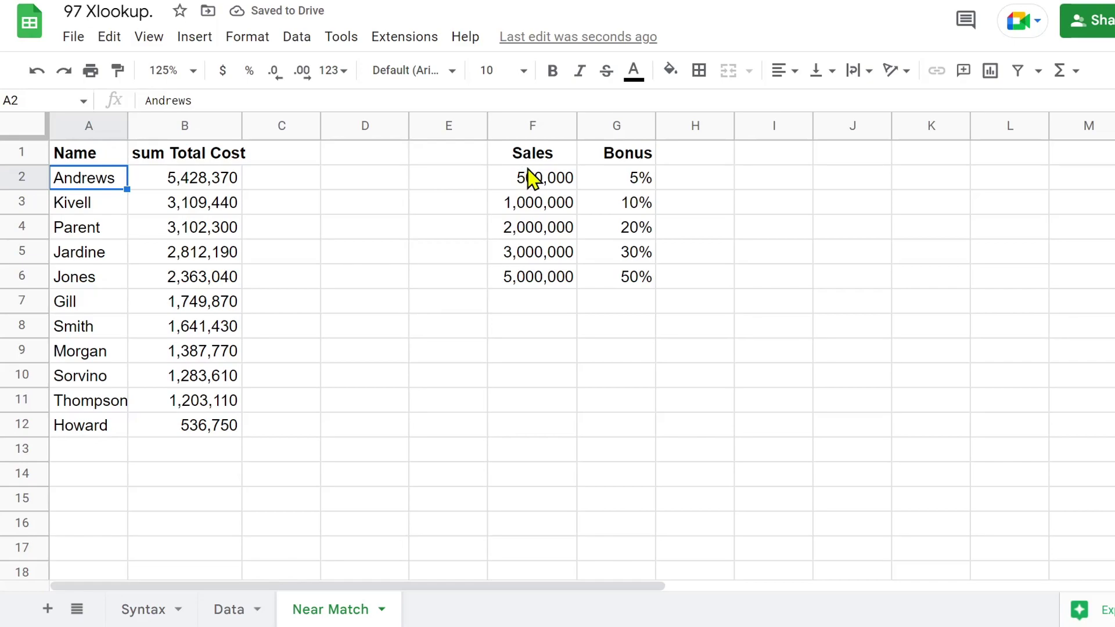
Step: Change the sort direction in the A1 query's order by clause to asc
{"action": "left_click", "coordinate": [82, 157]}
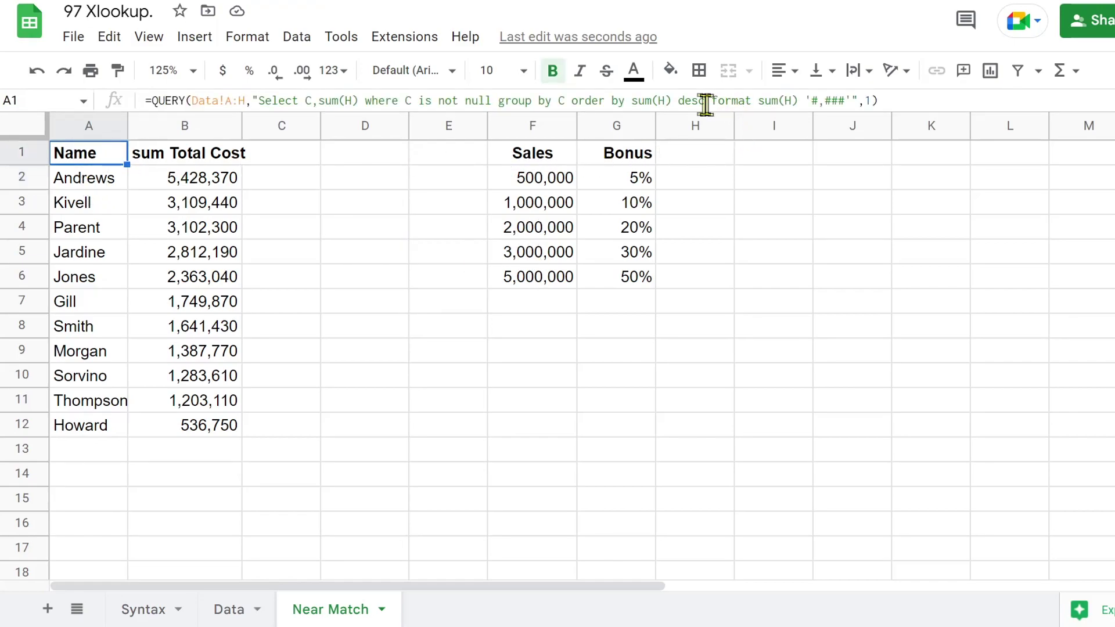
{"action": "left_click_drag", "start_coordinate": [678, 100], "coordinate": [700, 99]}
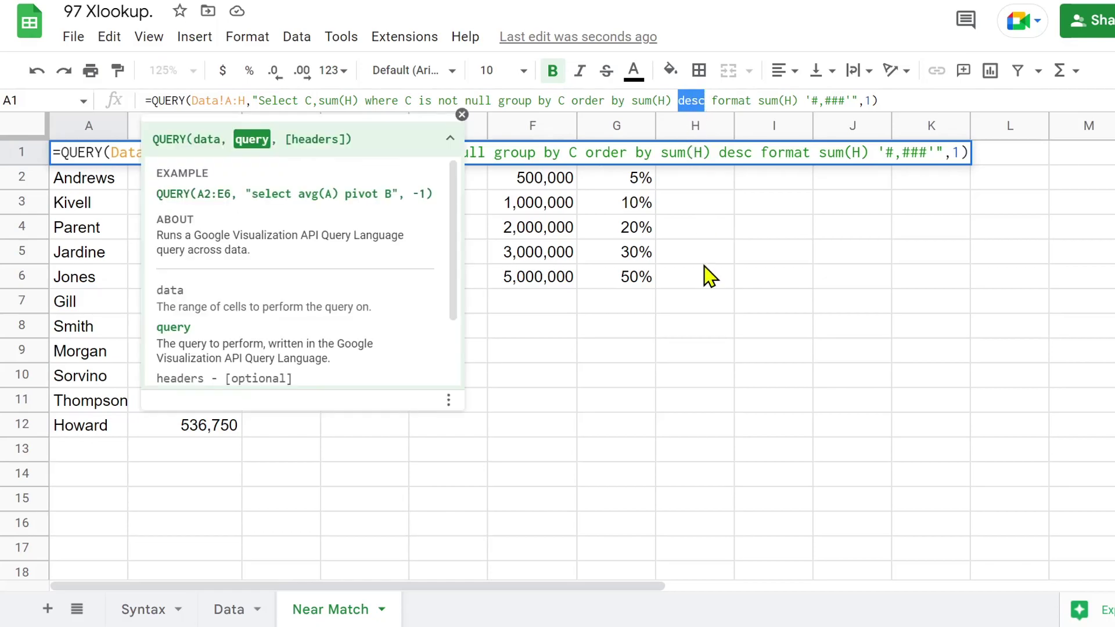
{"action": "type", "text": "asc"}
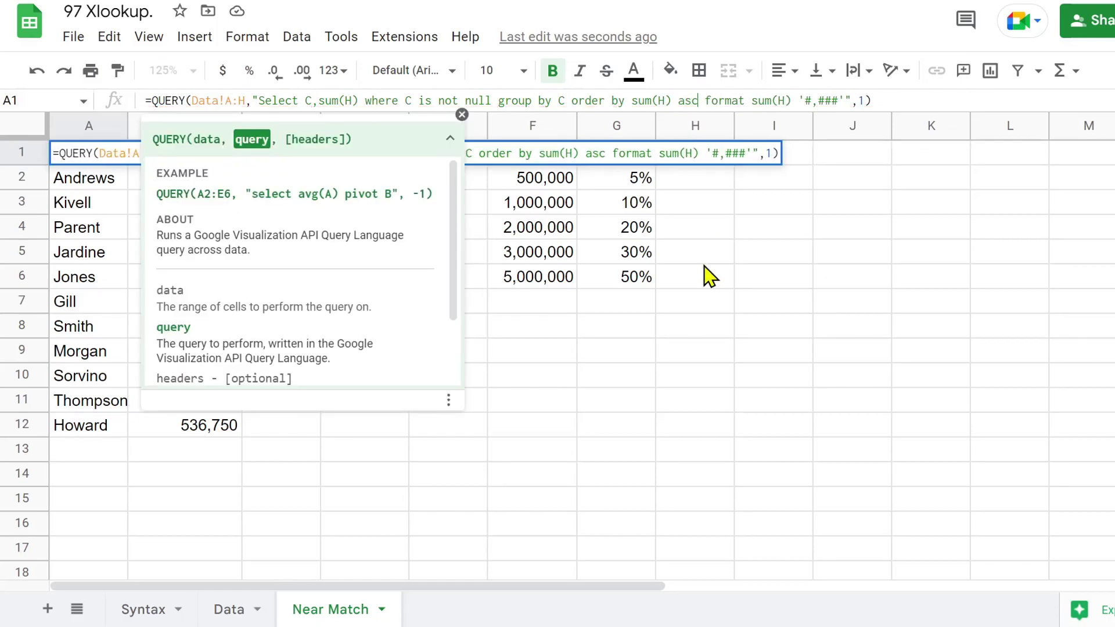
{"action": "key", "text": "Return"}
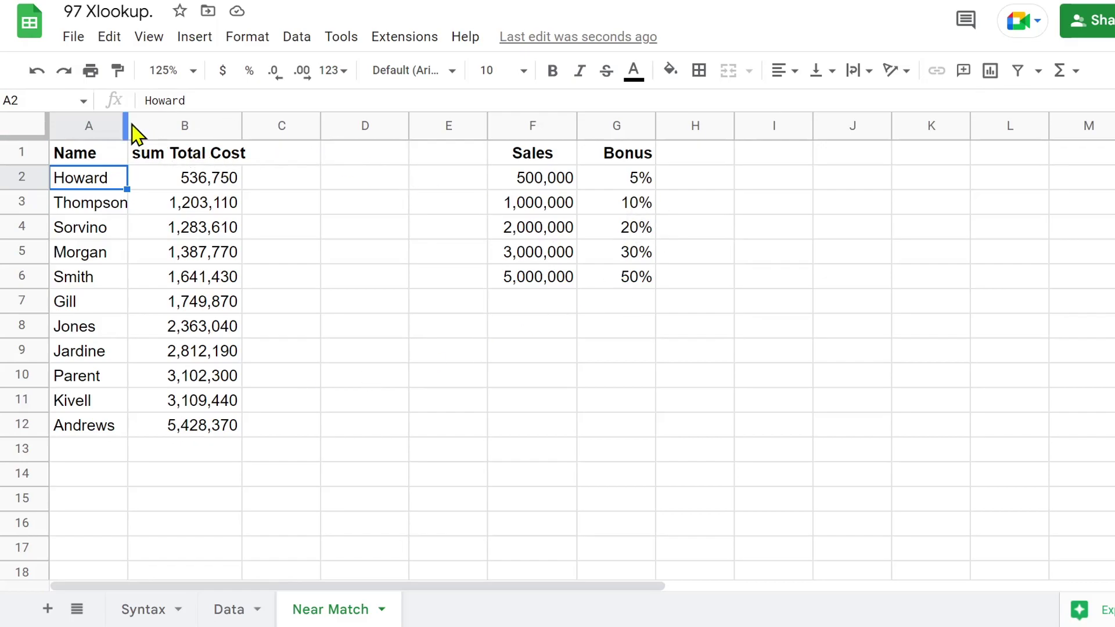
Step: Widen columns A and B to fit their contents and enter the header Bonus in C1
{"action": "left_click_drag", "start_coordinate": [127, 119], "coordinate": [143, 118]}
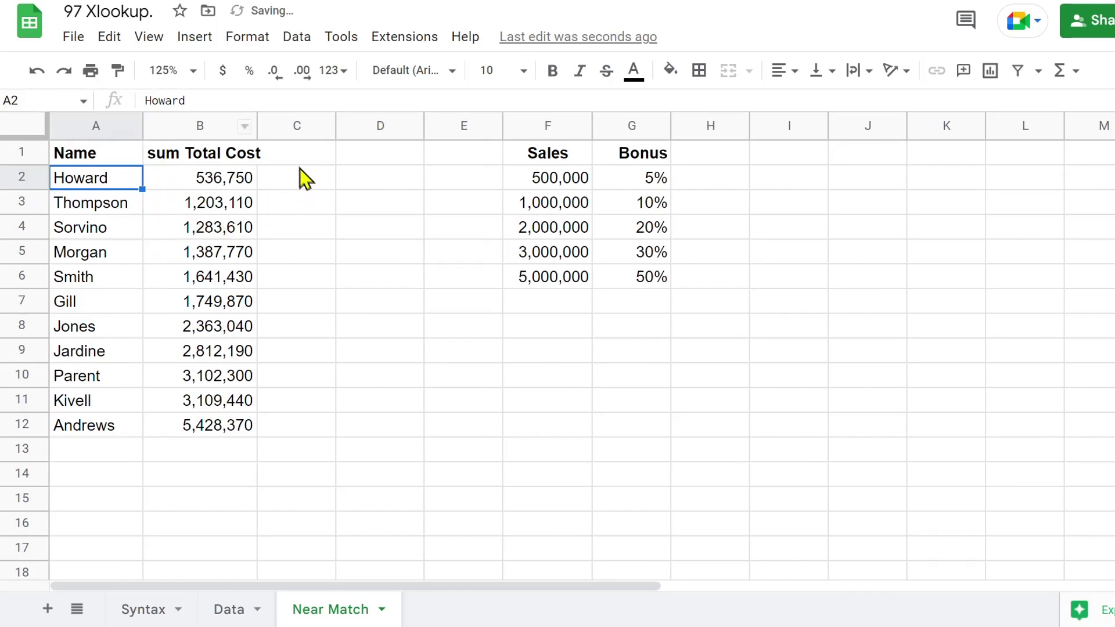
{"action": "left_click_drag", "start_coordinate": [257, 115], "coordinate": [272, 115]}
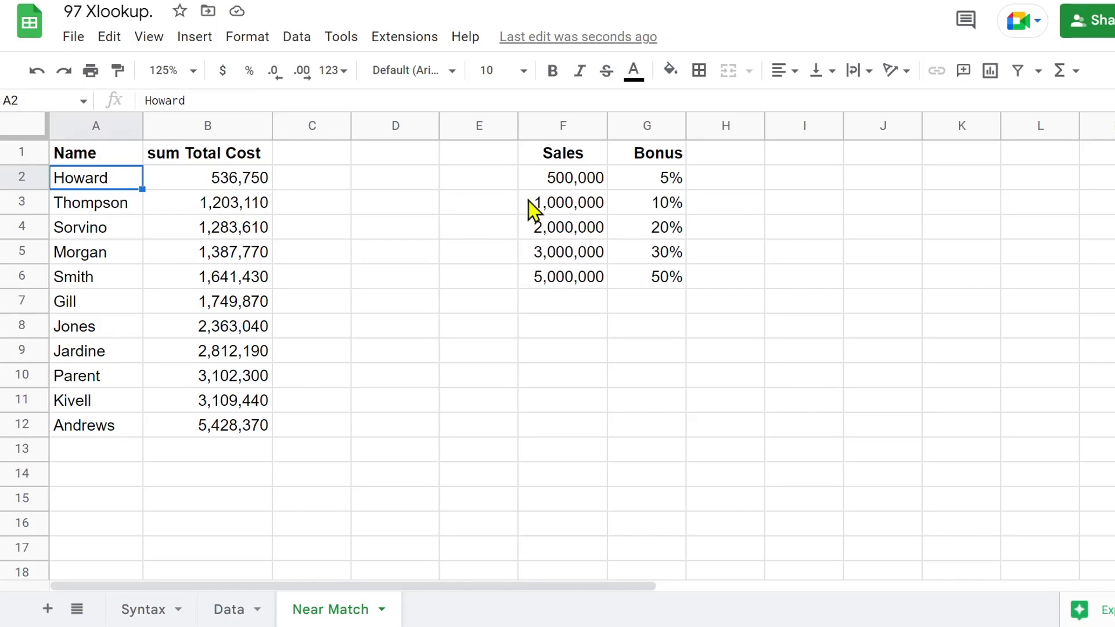
{"action": "left_click", "coordinate": [319, 158]}
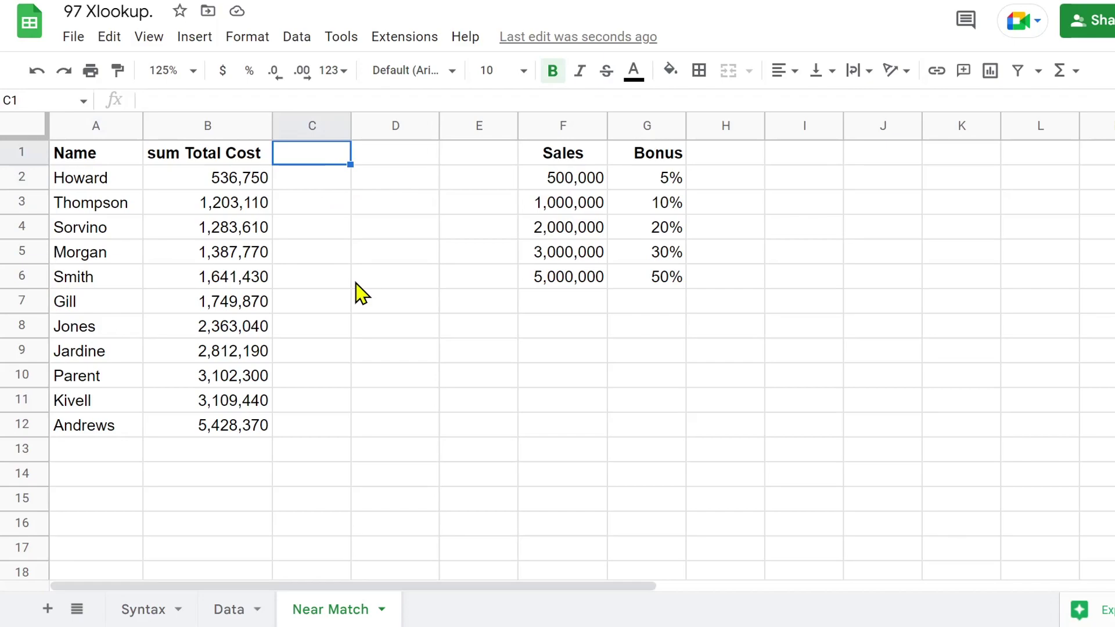
{"action": "type", "text": "Bonus"}
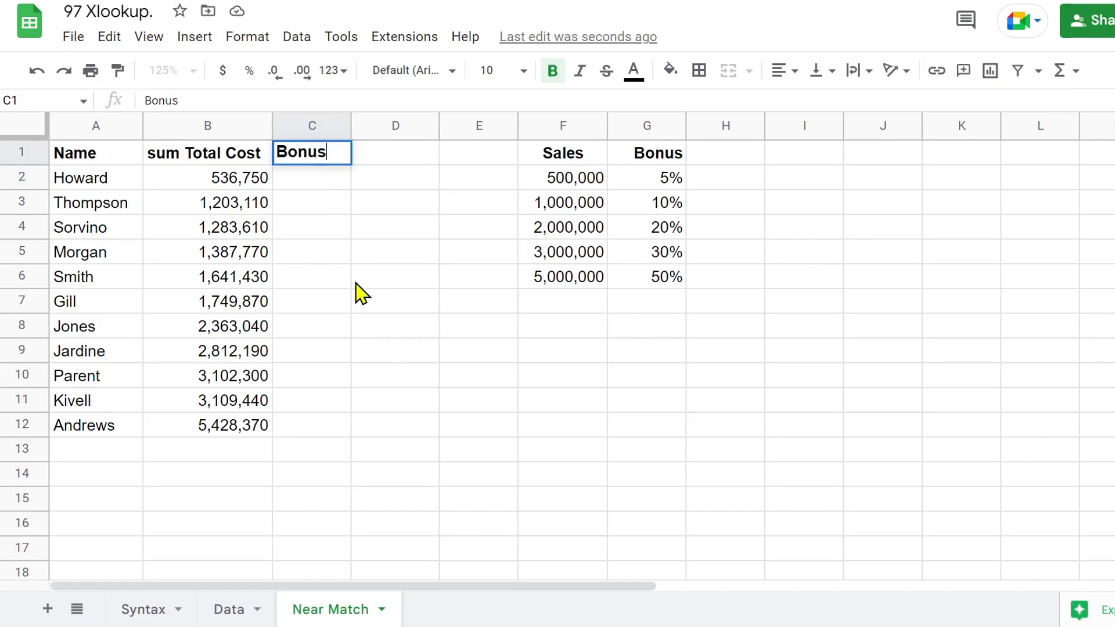
{"action": "key", "text": "Return"}
Step: Start an XLOOKUP formula in C2 with the absolute range $B$2:$B$12 as its search key
{"action": "type", "text": "=xlo"}
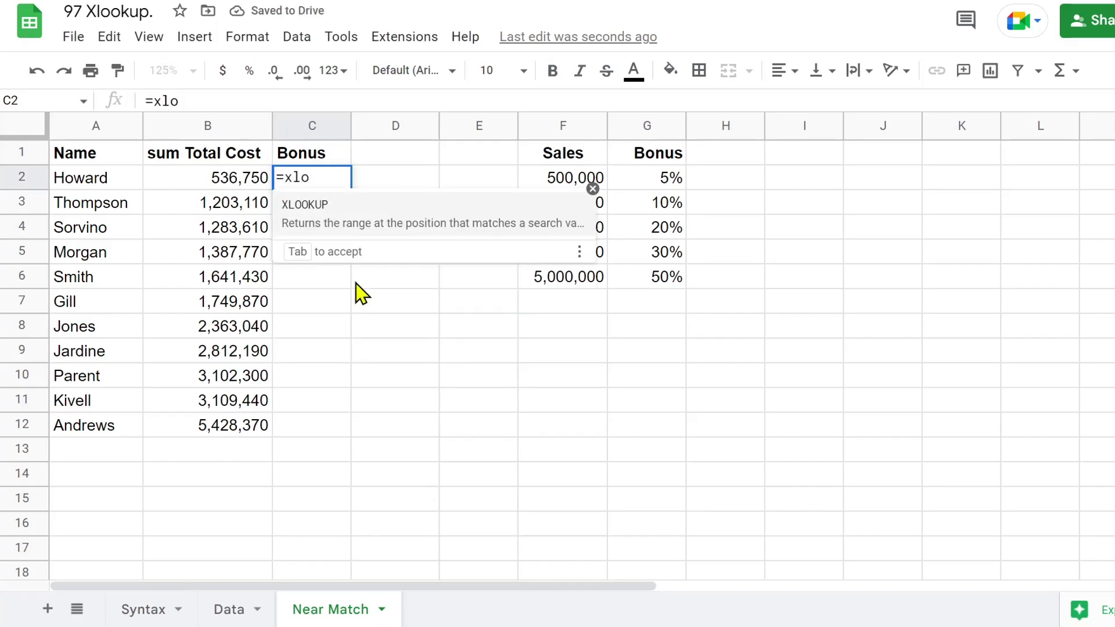
{"action": "left_click", "coordinate": [316, 207]}
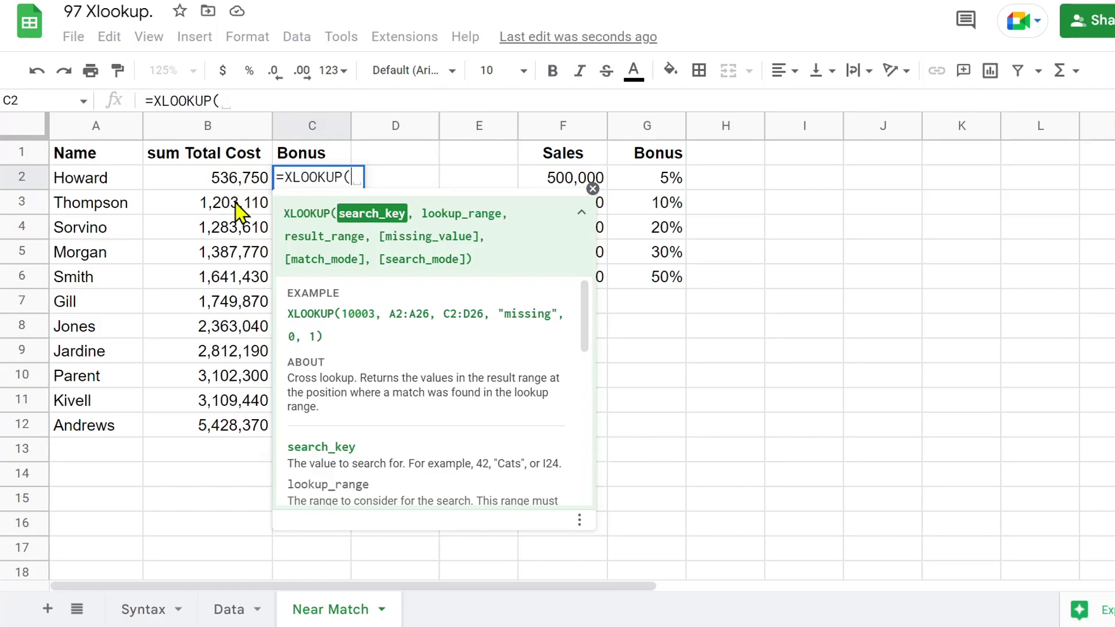
{"action": "left_click_drag", "start_coordinate": [235, 189], "coordinate": [222, 430]}
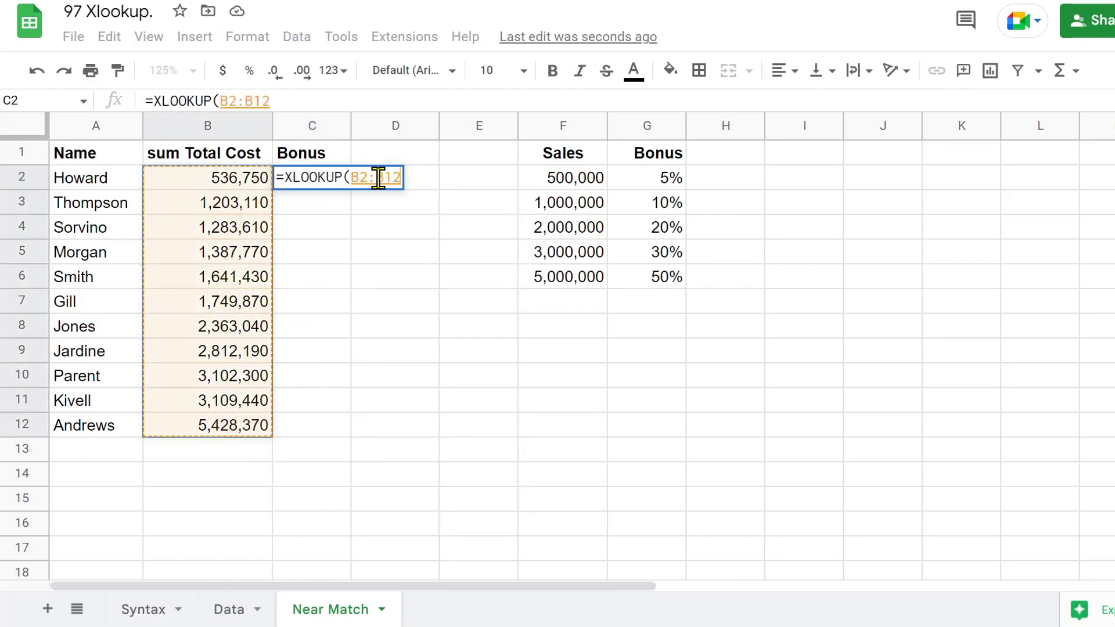
{"action": "key", "text": "F4"}
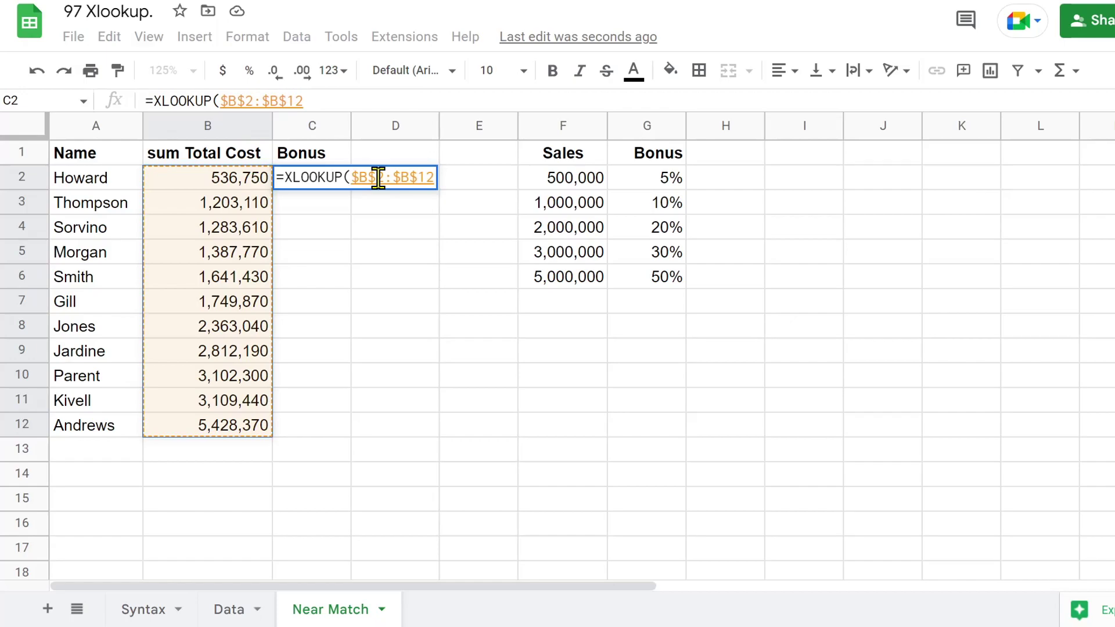
{"action": "type", "text": ","}
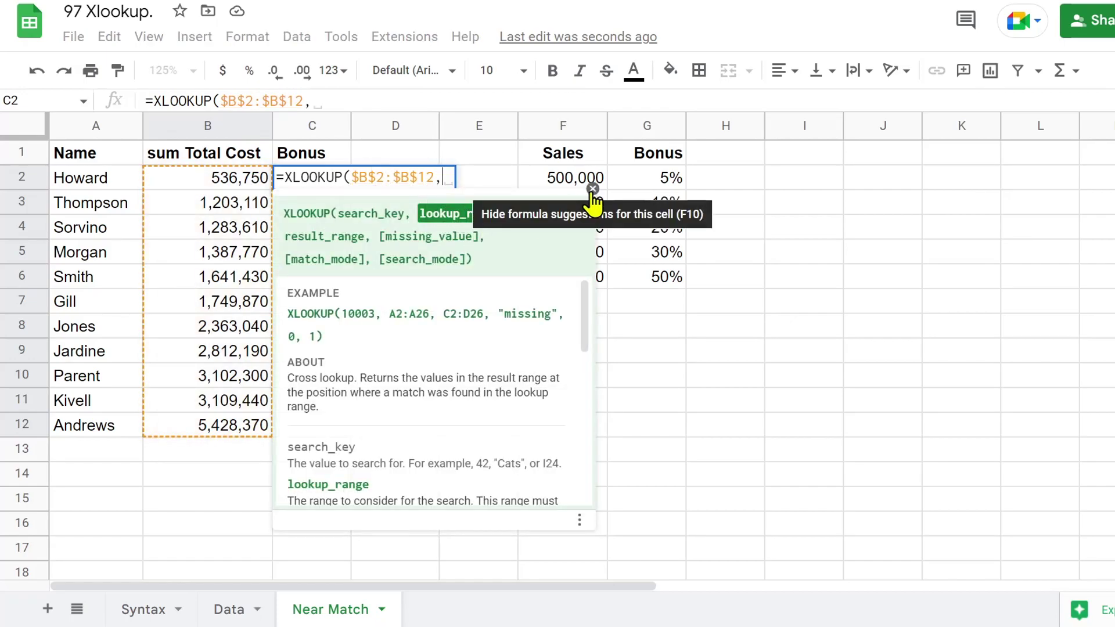
Step: Add $F$2:$F$6 as the lookup range and $G$2:$G$6 as the result range, both as absolute references
{"action": "left_click", "coordinate": [573, 179]}
{"action": "left_click_drag", "start_coordinate": [569, 173], "coordinate": [568, 284]}
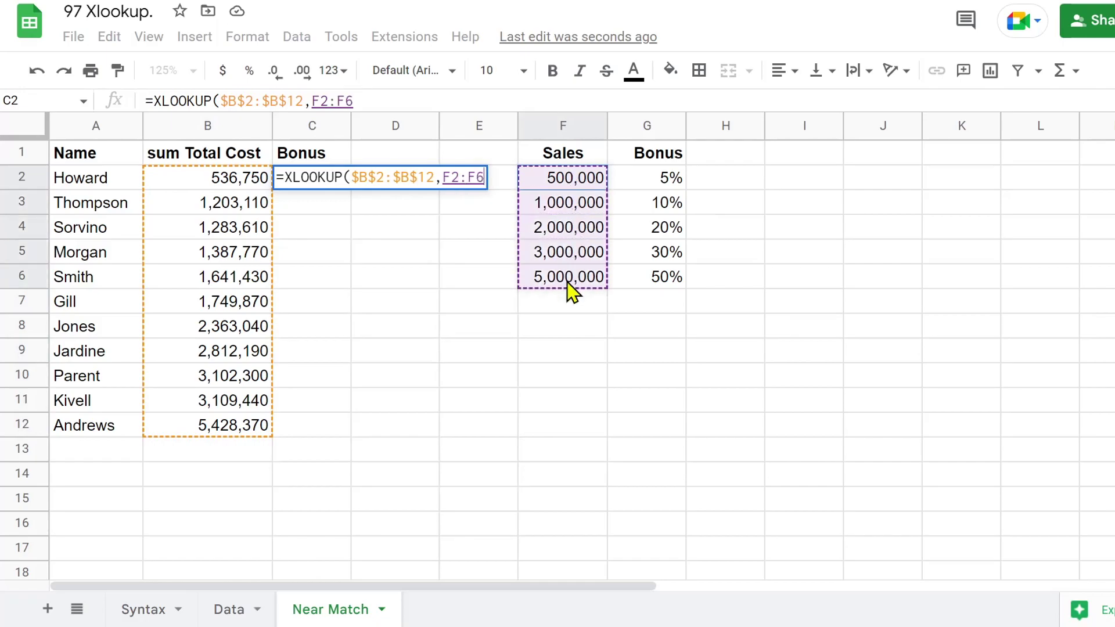
{"action": "key", "text": "F4"}
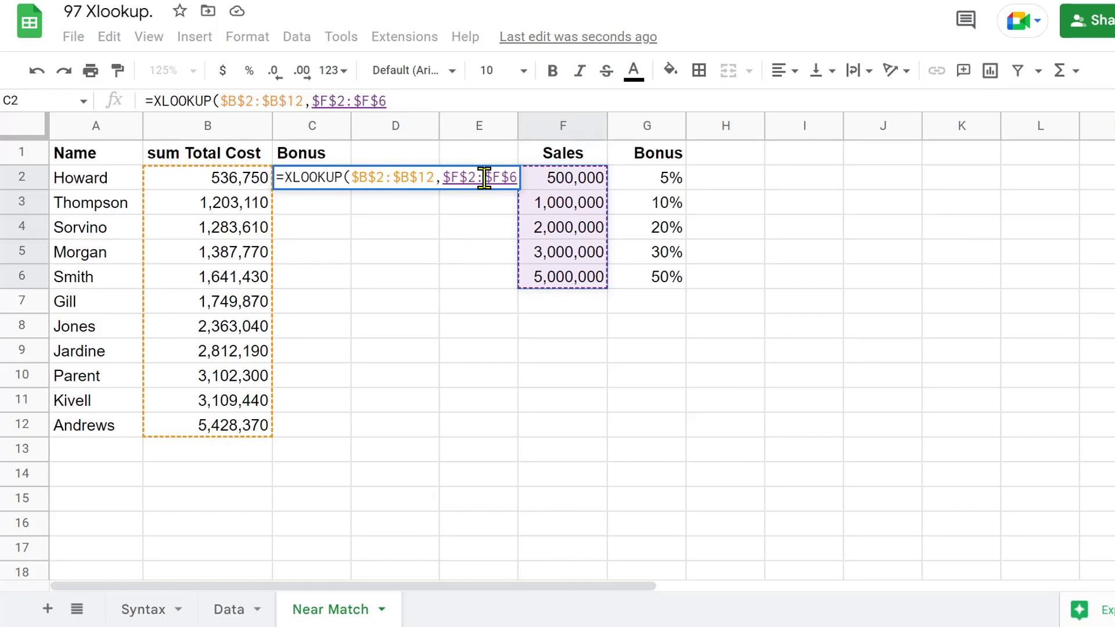
{"action": "type", "text": ","}
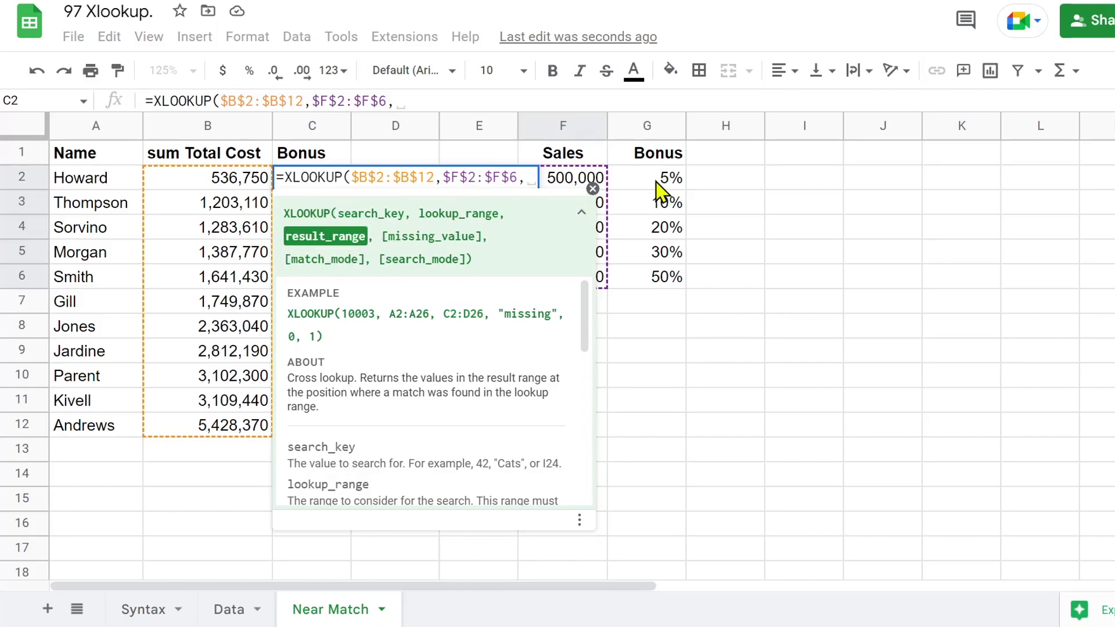
{"action": "left_click_drag", "start_coordinate": [662, 213], "coordinate": [667, 271]}
{"action": "key", "text": "F4"}
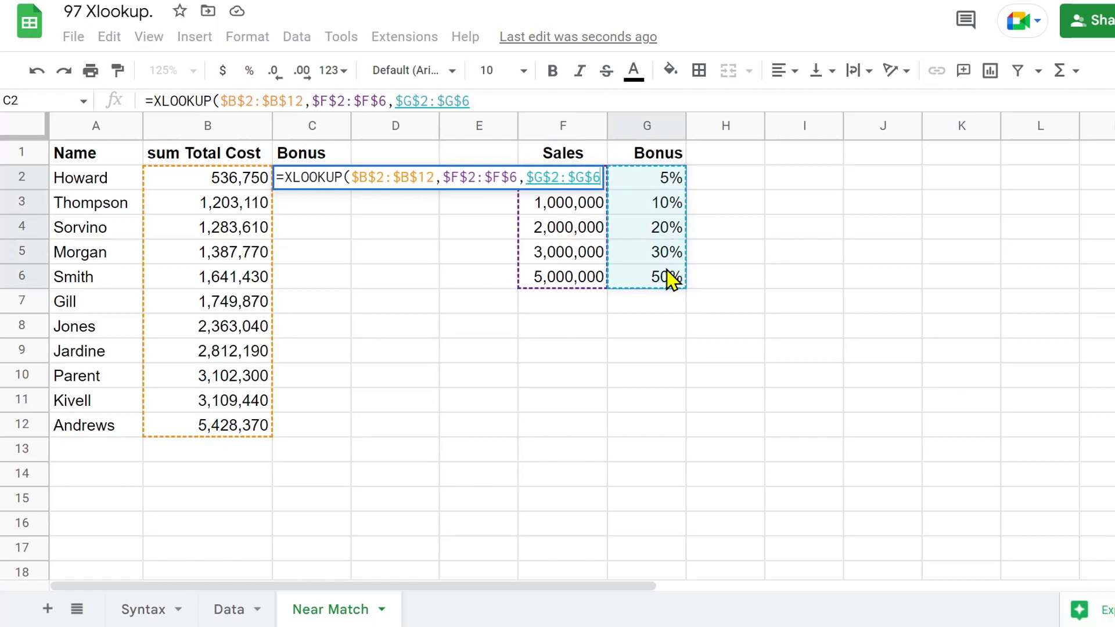
{"action": "type", "text": ","}
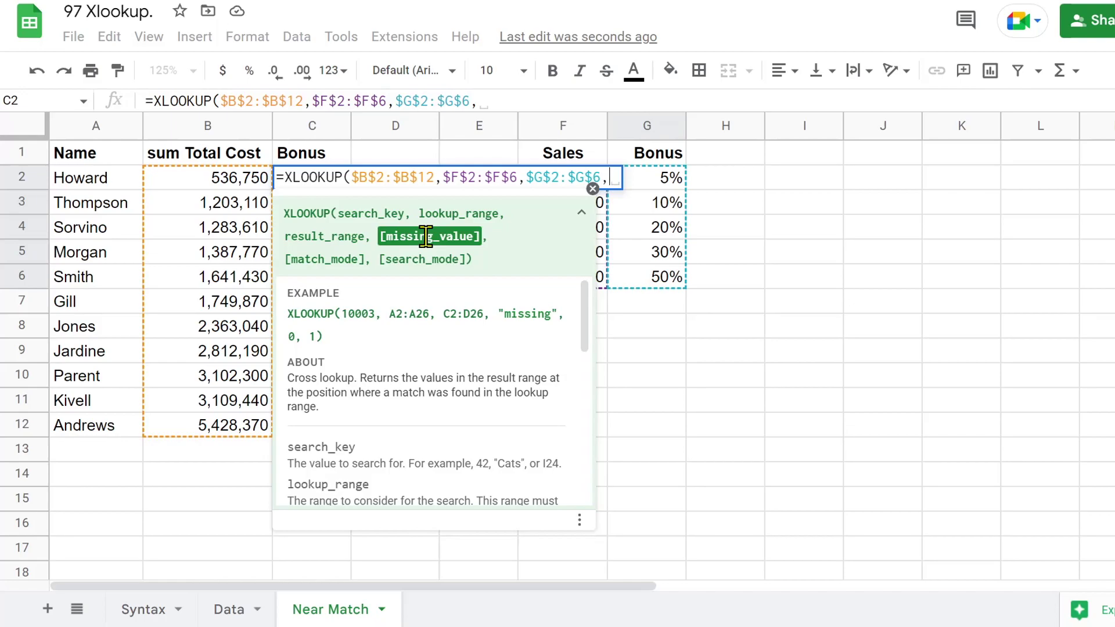
Step: Set the missing value argument of the C2 XLOOKUP to 0
{"action": "type", "text": ","}
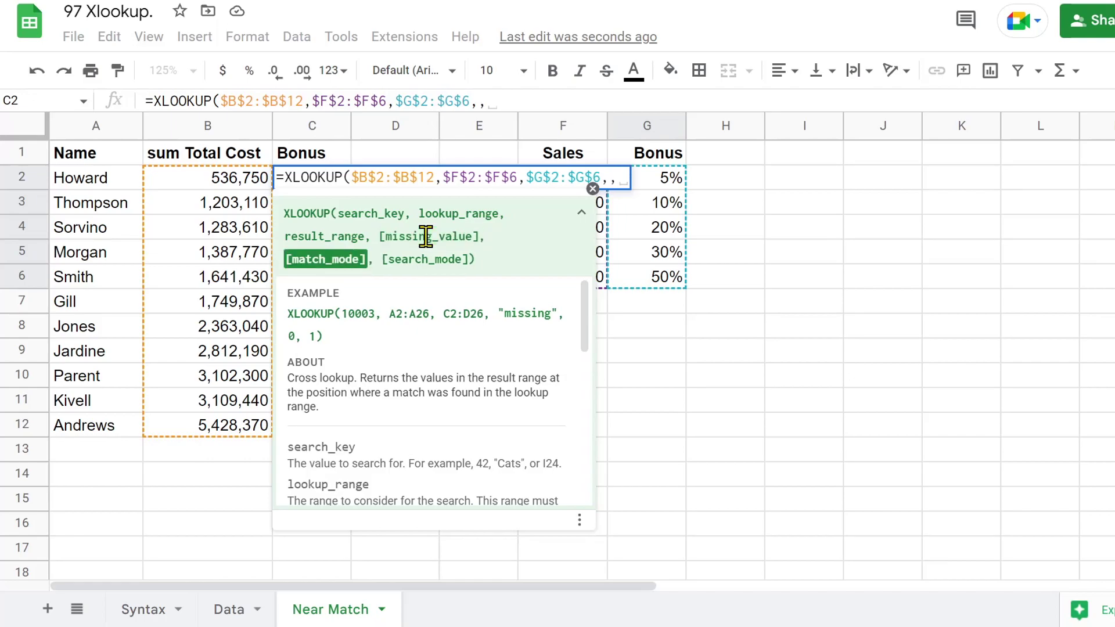
{"action": "left_click", "coordinate": [608, 177]}
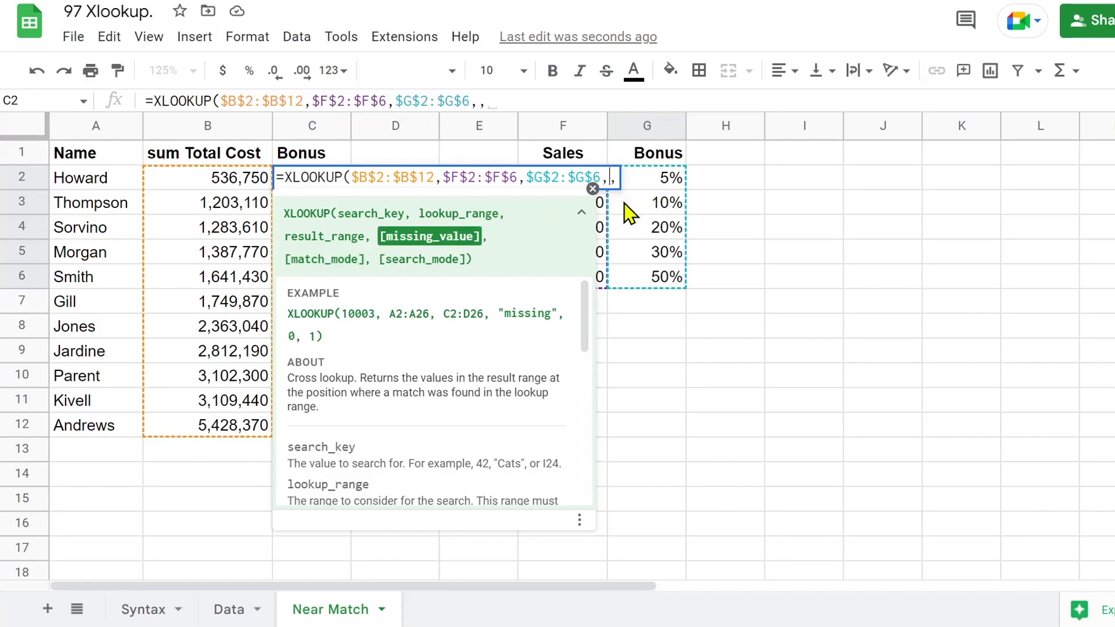
{"action": "type", "text": "0"}
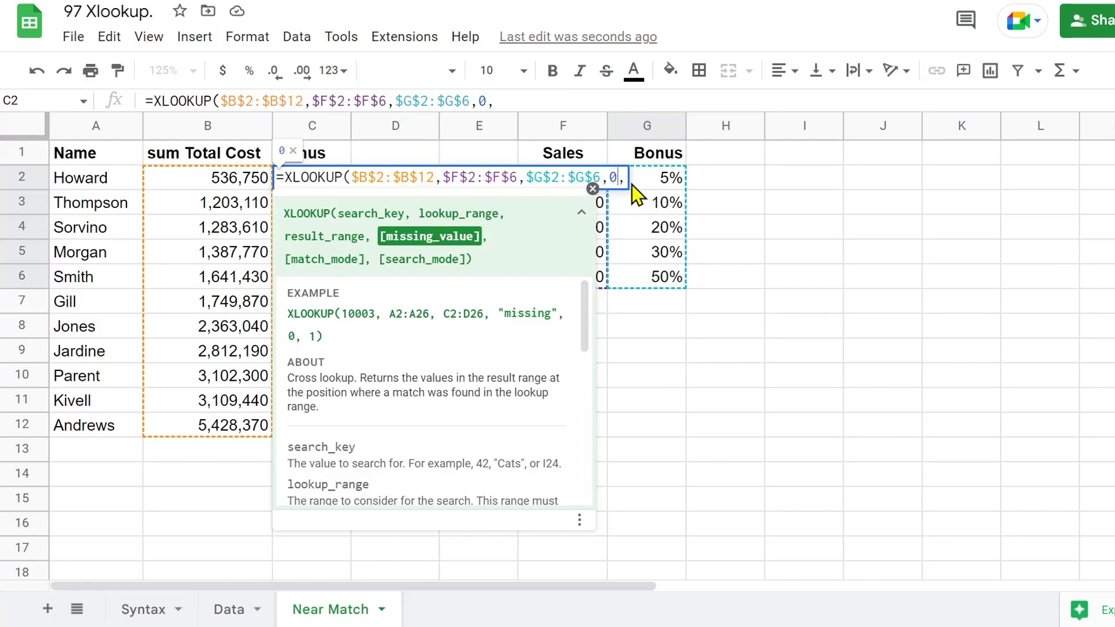
{"action": "left_click", "coordinate": [626, 178]}
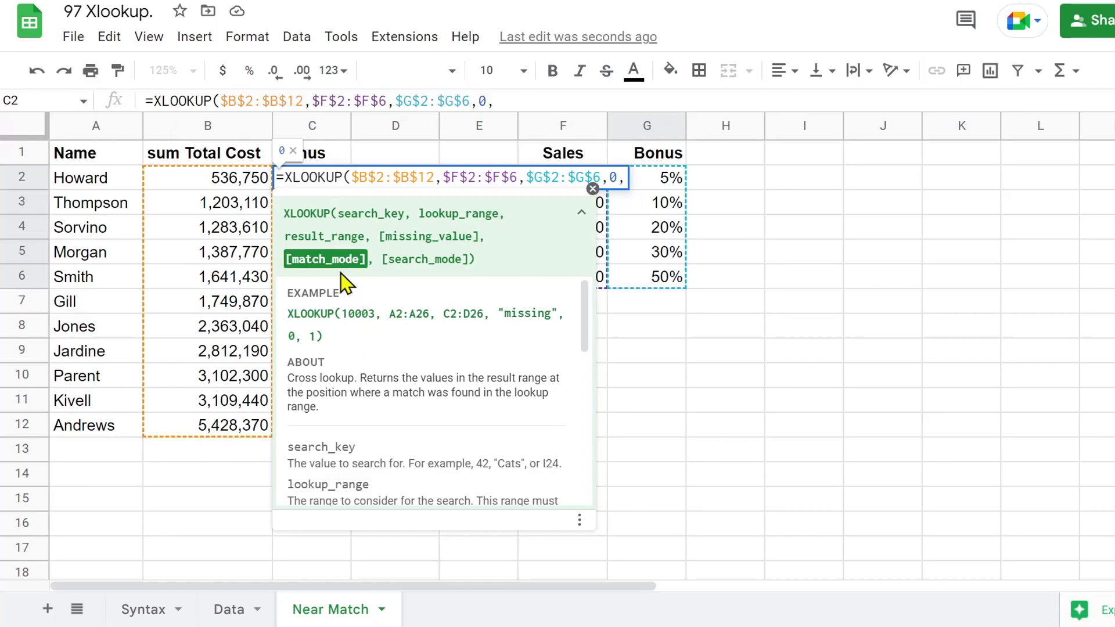
Step: Read the match mode help, set the match mode to -1 and complete the C2 XLOOKUP formula
{"action": "scroll", "coordinate": [358, 375], "scroll_direction": "down", "scroll_amount": 7}
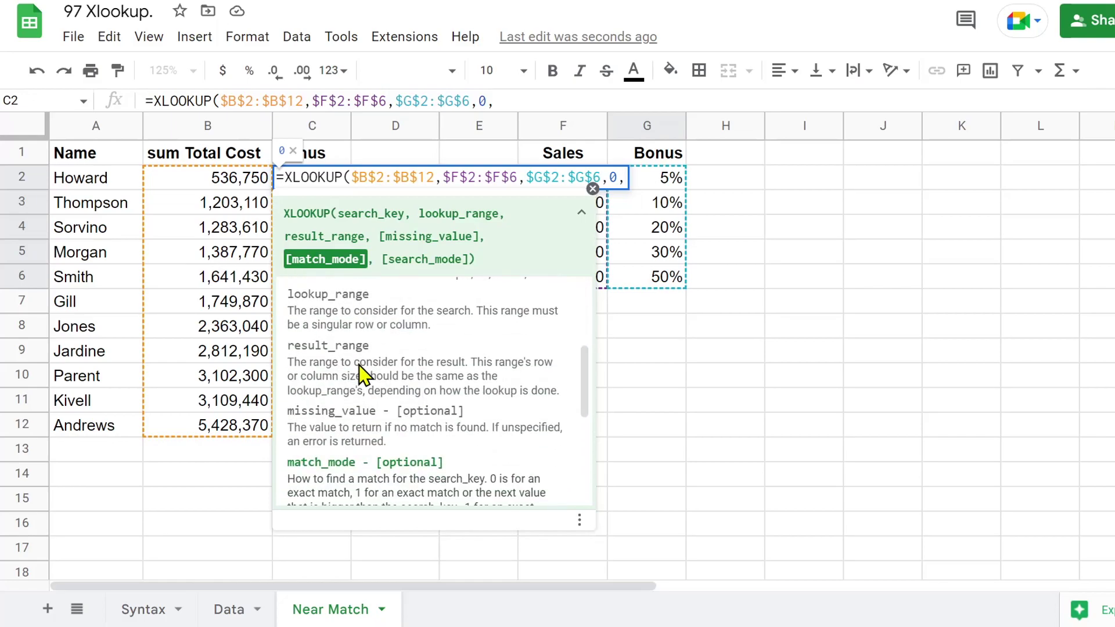
{"action": "scroll", "coordinate": [358, 364], "scroll_direction": "down", "scroll_amount": 2}
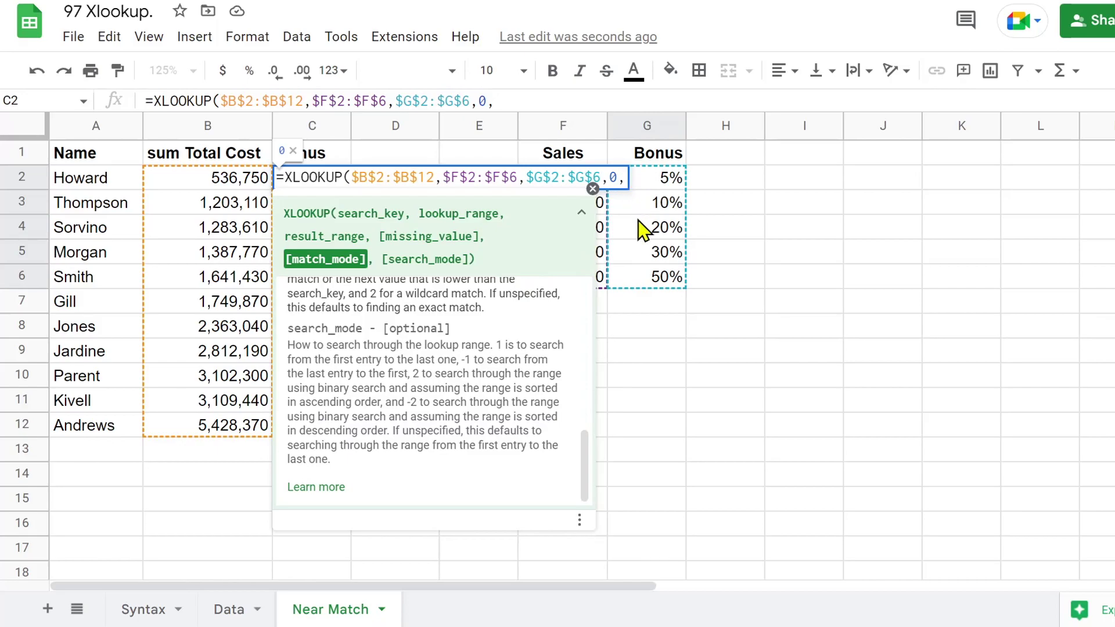
{"action": "type", "text": "-1"}
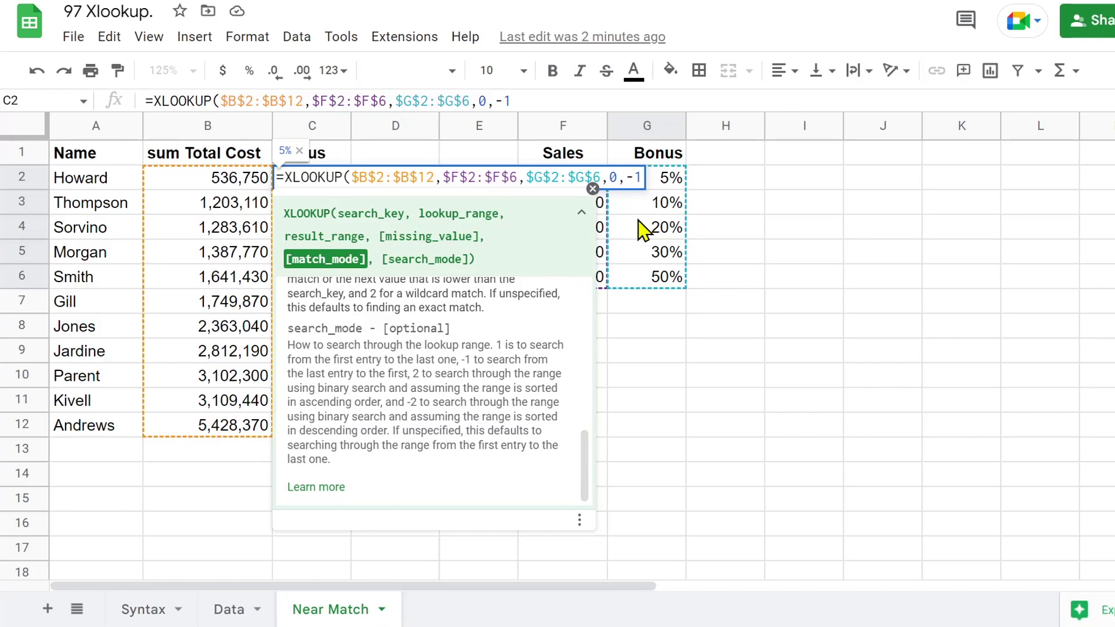
{"action": "type", "text": ")"}
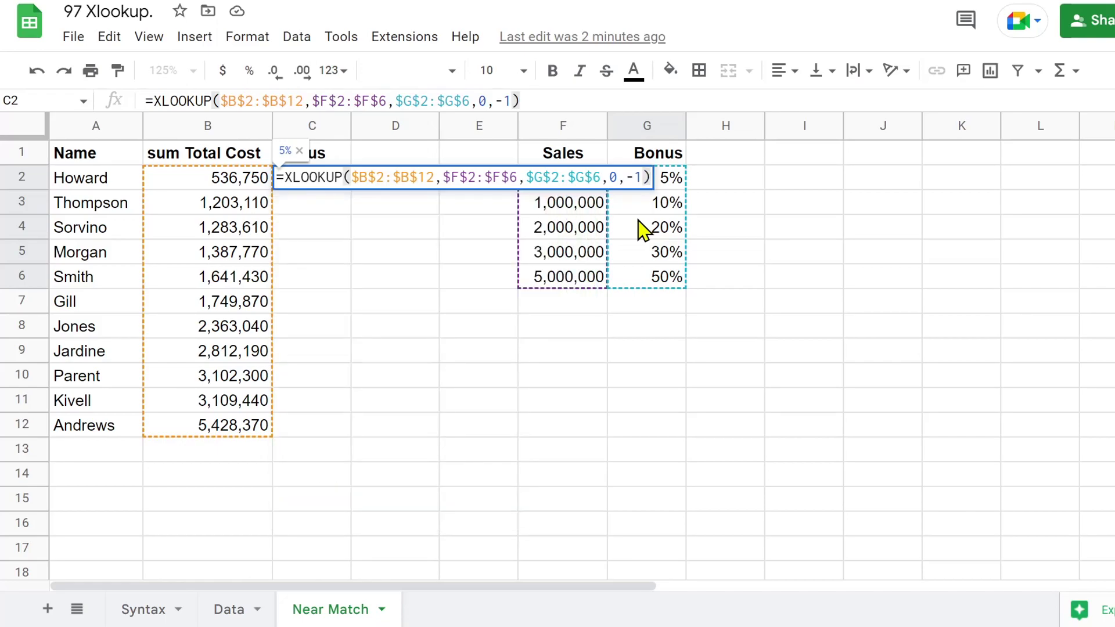
{"action": "key", "text": "Return"}
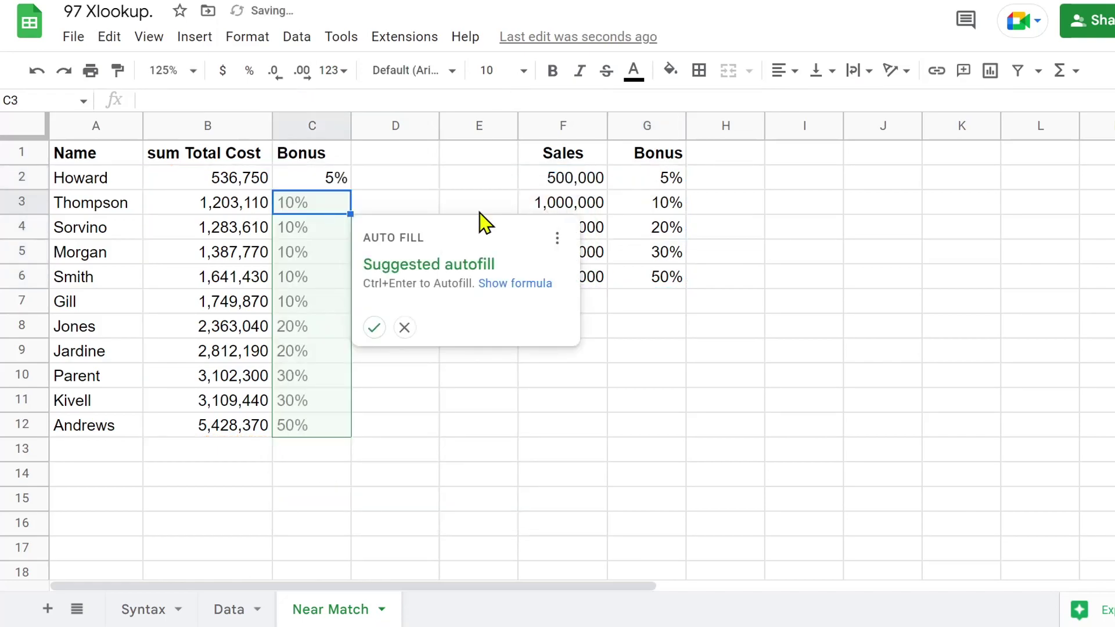
Step: Reject the autofill suggestion and copy the C2 bonus formula down through C12
{"action": "left_click", "coordinate": [405, 327]}
{"action": "left_click", "coordinate": [329, 182]}
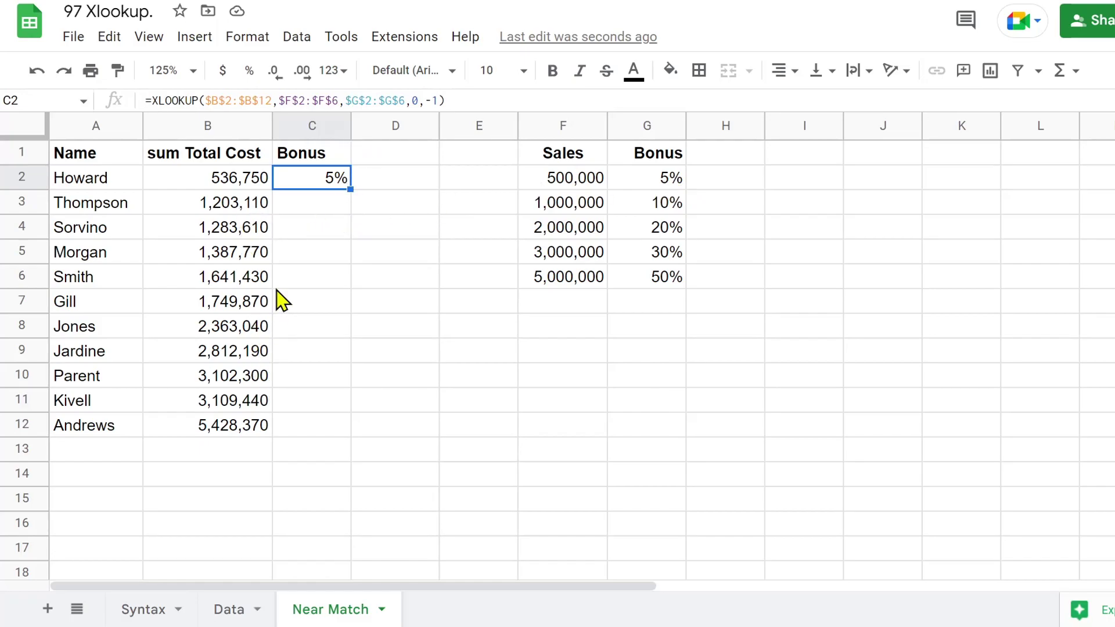
{"action": "left_click_drag", "start_coordinate": [350, 191], "coordinate": [347, 423]}
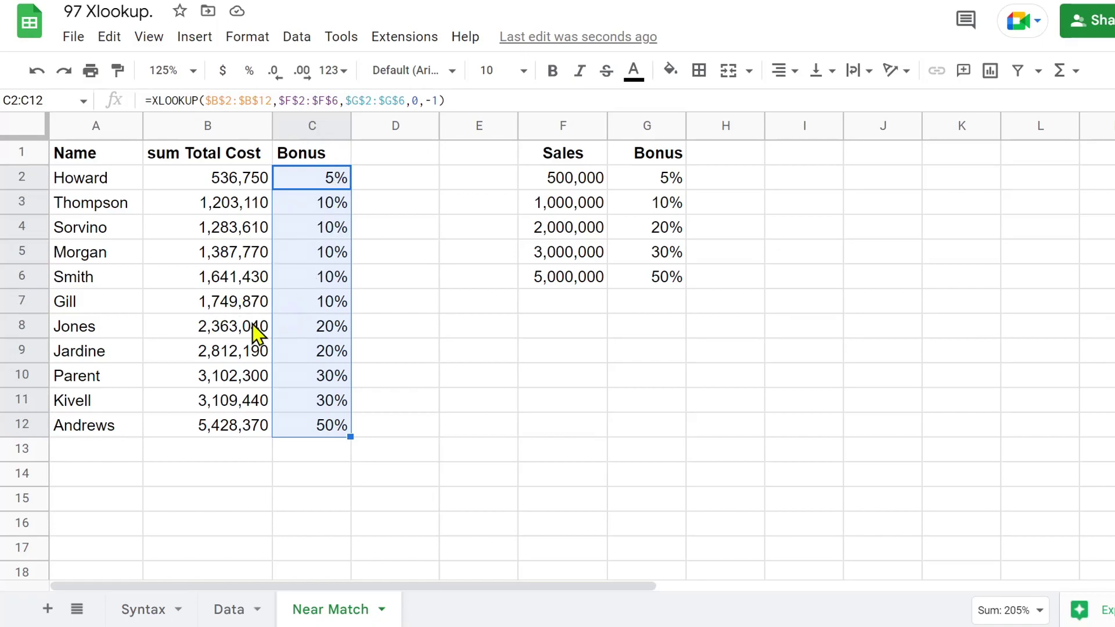
Step: Try match mode 1 in the C7 XLOOKUP formula and undo the change
{"action": "left_click", "coordinate": [336, 301]}
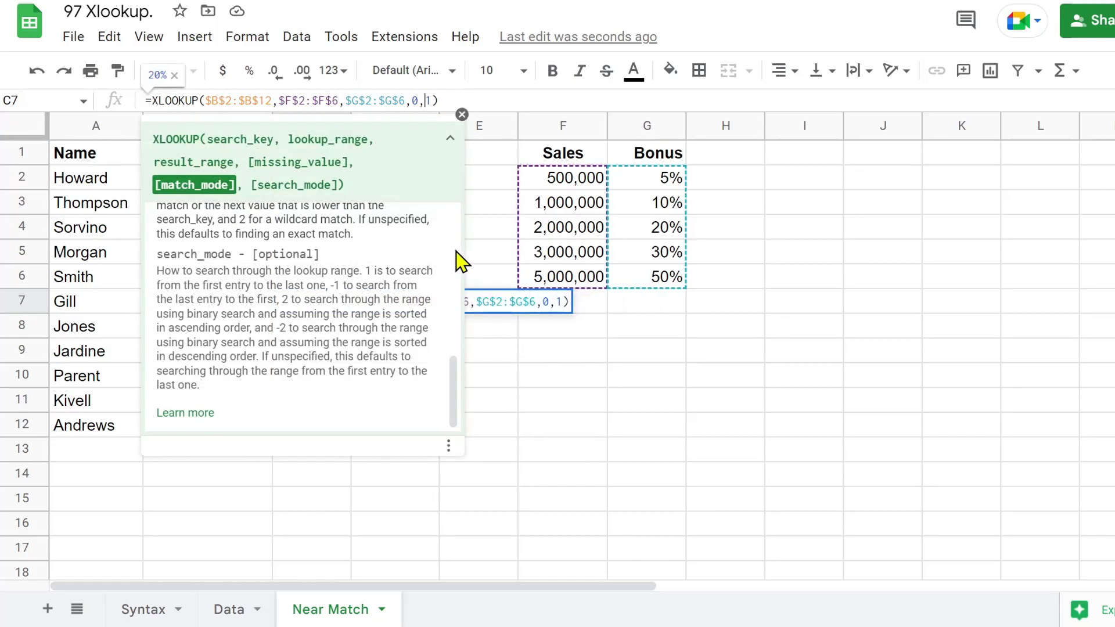
{"action": "key", "text": "Return"}
{"action": "left_click", "coordinate": [323, 303]}
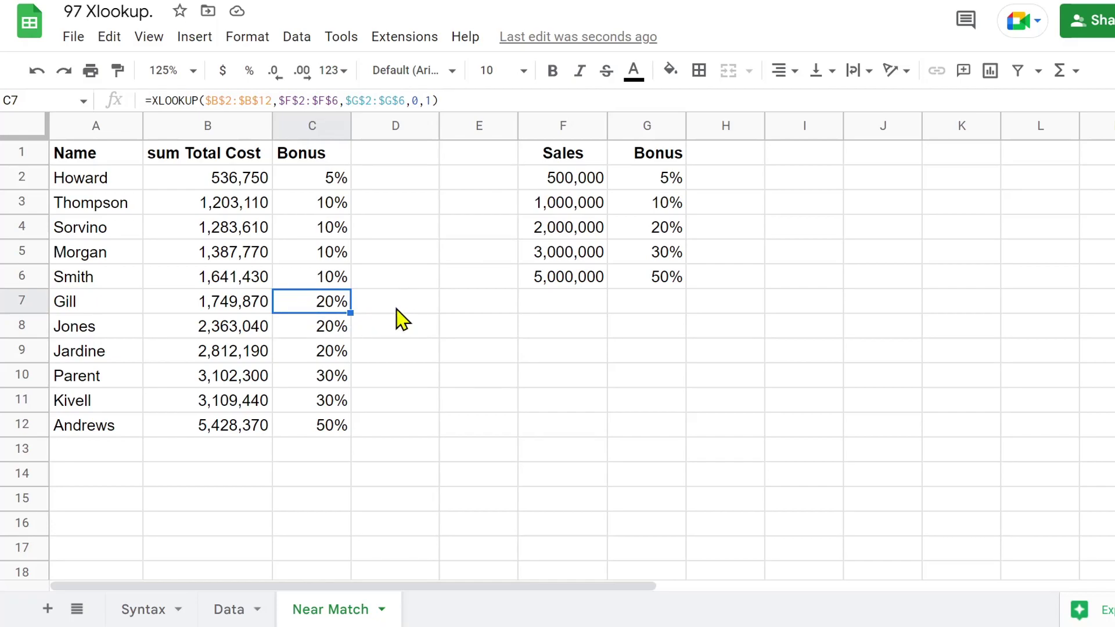
{"action": "key", "text": "ctrl+z"}
Step: Change the match mode in the C7 XLOOKUP formula to 1 again
{"action": "left_click", "coordinate": [434, 99]}
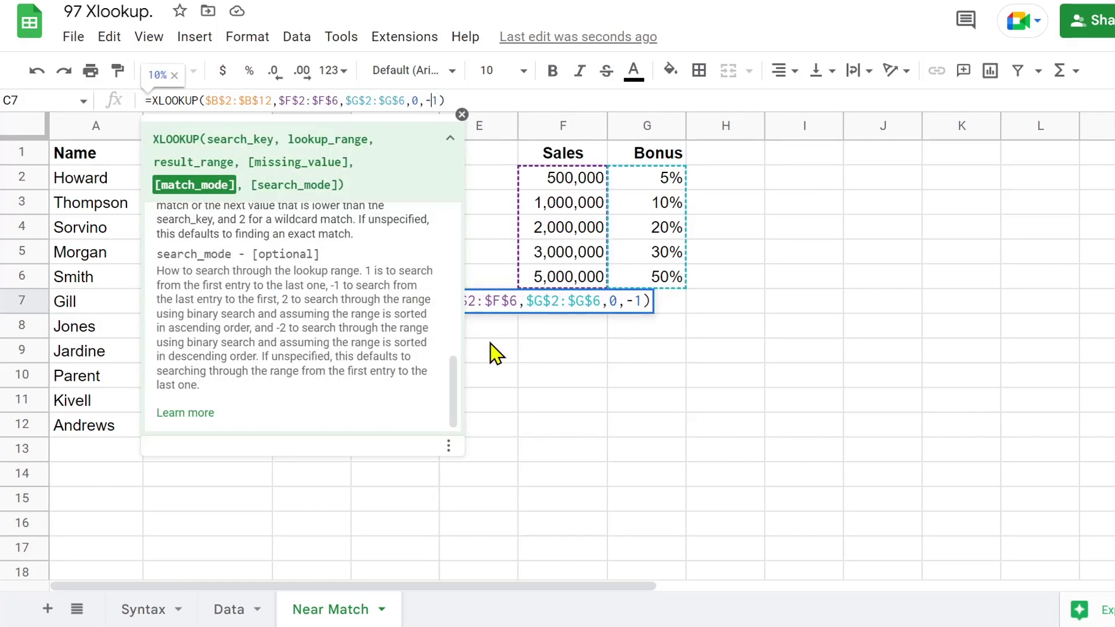
{"action": "key", "text": "BackSpace"}
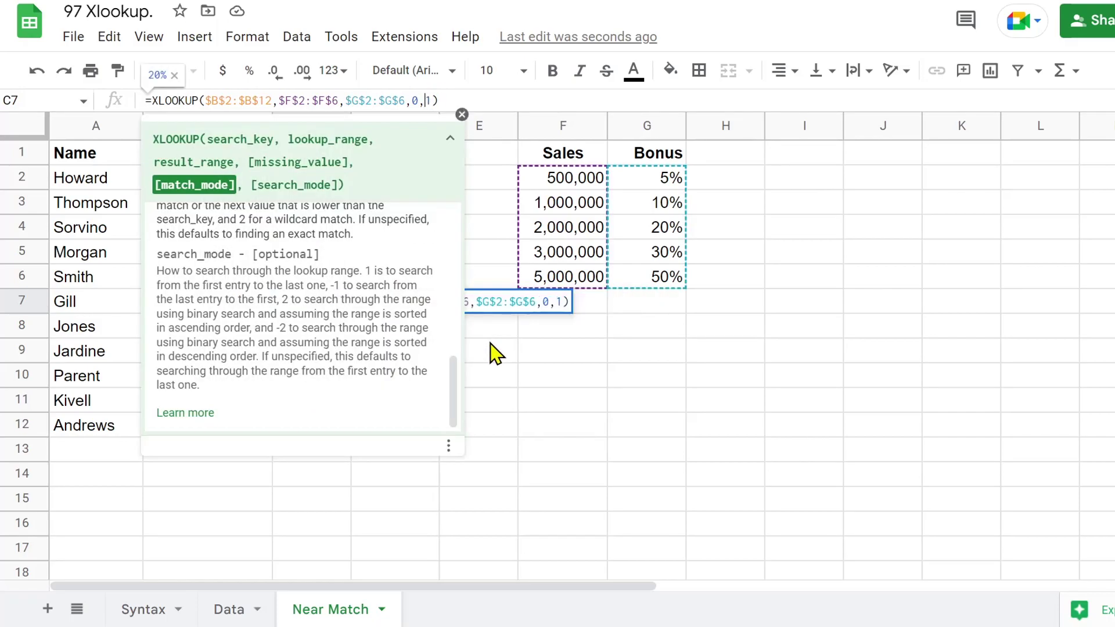
{"action": "key", "text": "Return"}
{"action": "left_click", "coordinate": [319, 304]}
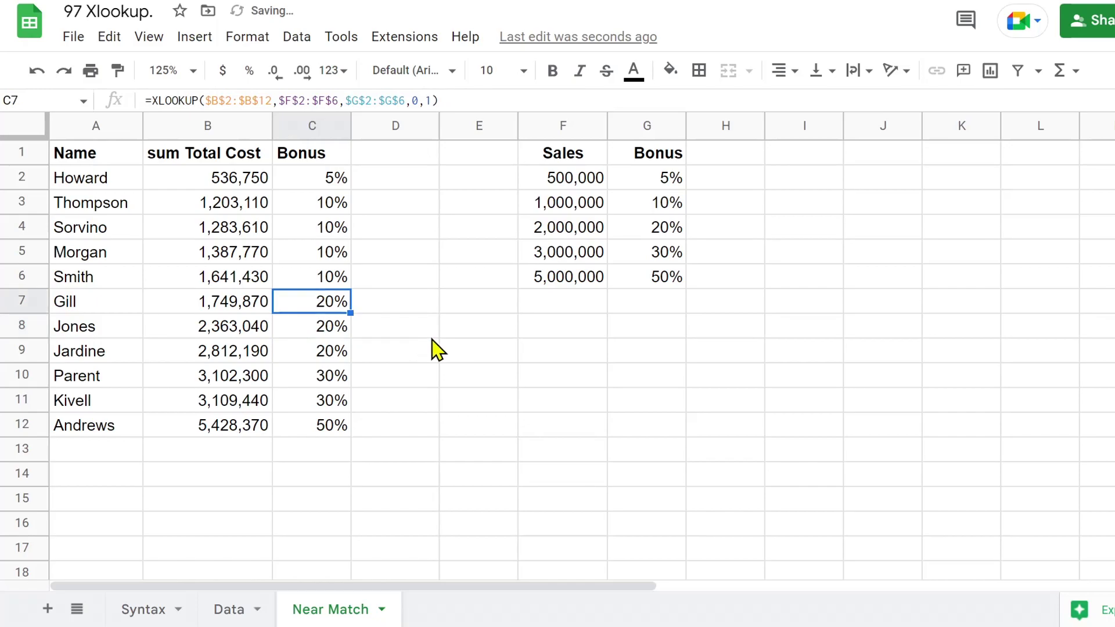
Step: Try a yellow fill on C7, and undo both the fill and the cell's match mode change
{"action": "left_click", "coordinate": [670, 70]}
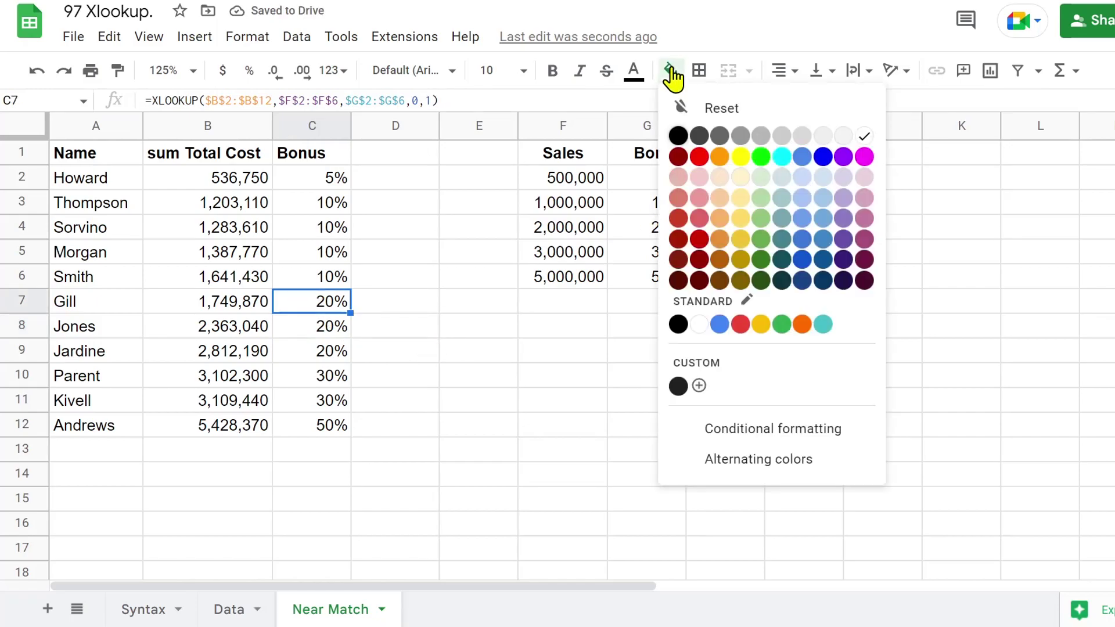
{"action": "left_click", "coordinate": [740, 157]}
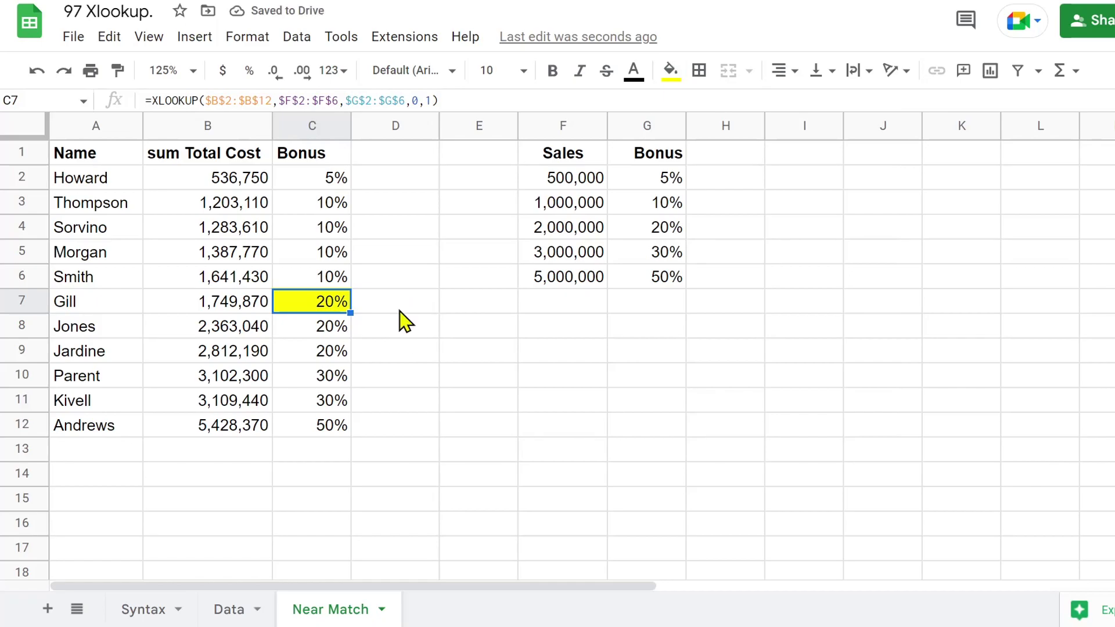
{"action": "key", "text": "ctrl+z"}
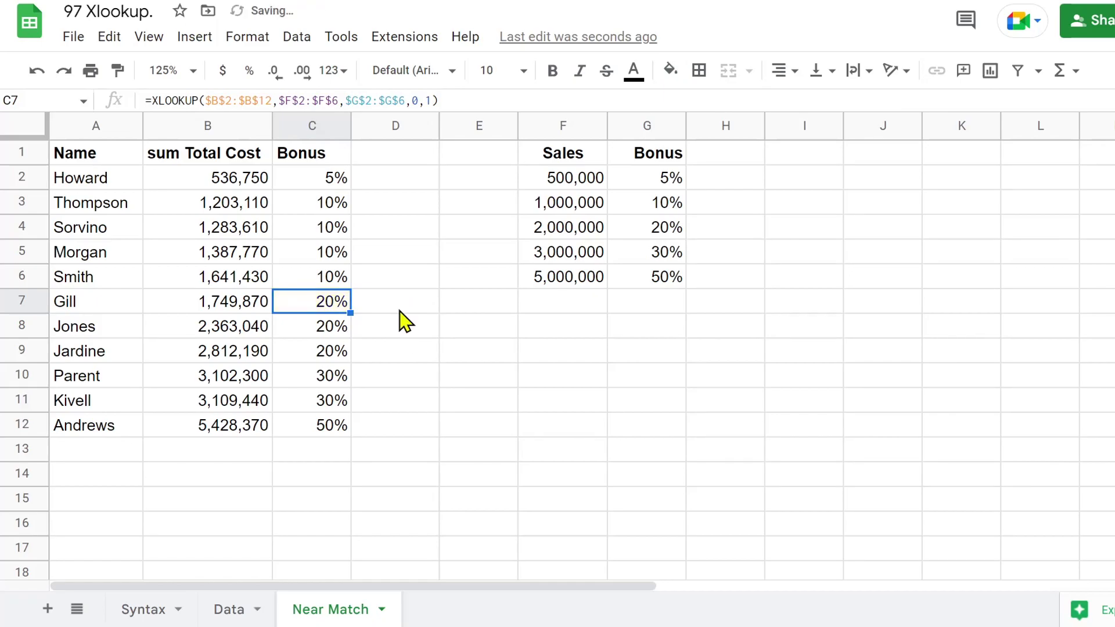
Step: Rename the C1 header as "Bonus [-1]" and widen column C to fit it
{"action": "left_click", "coordinate": [306, 160]}
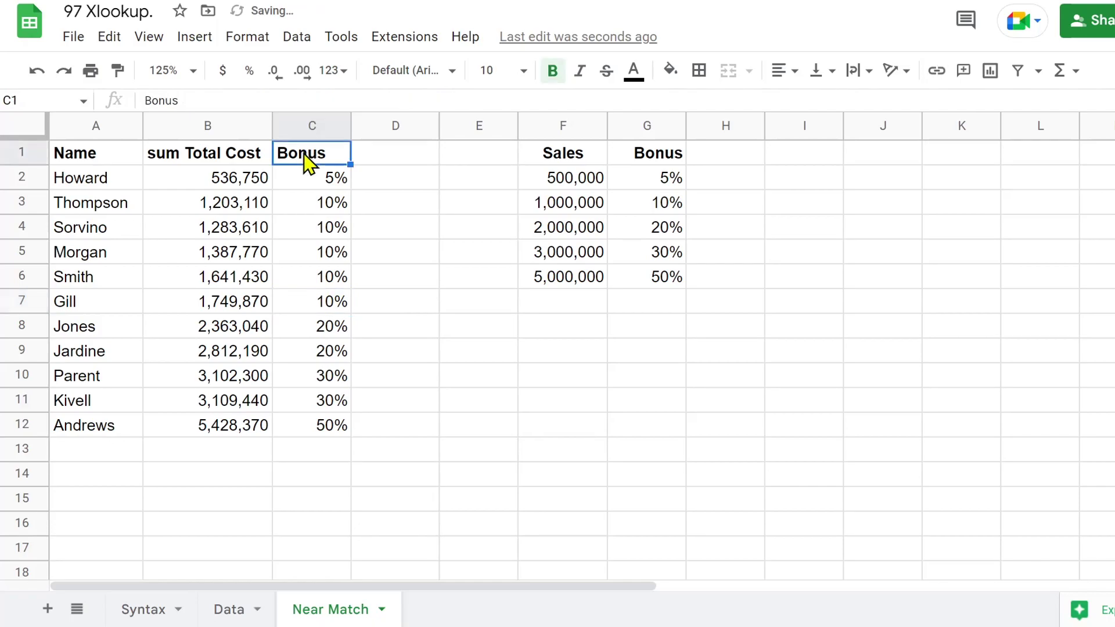
{"action": "left_click", "coordinate": [286, 100]}
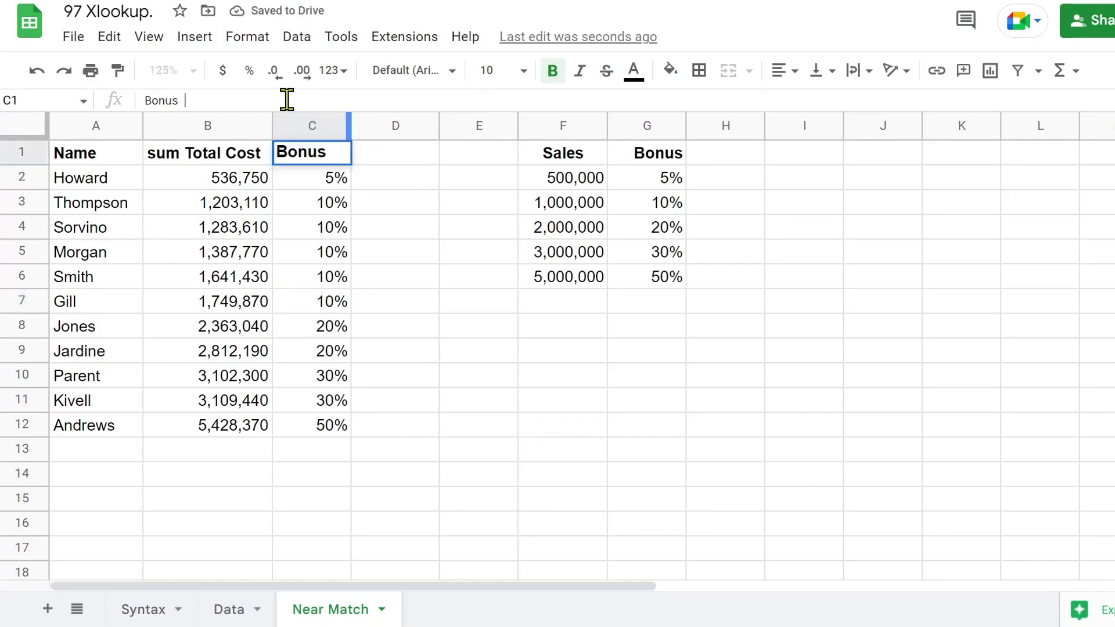
{"action": "type", "text": "[-1"}
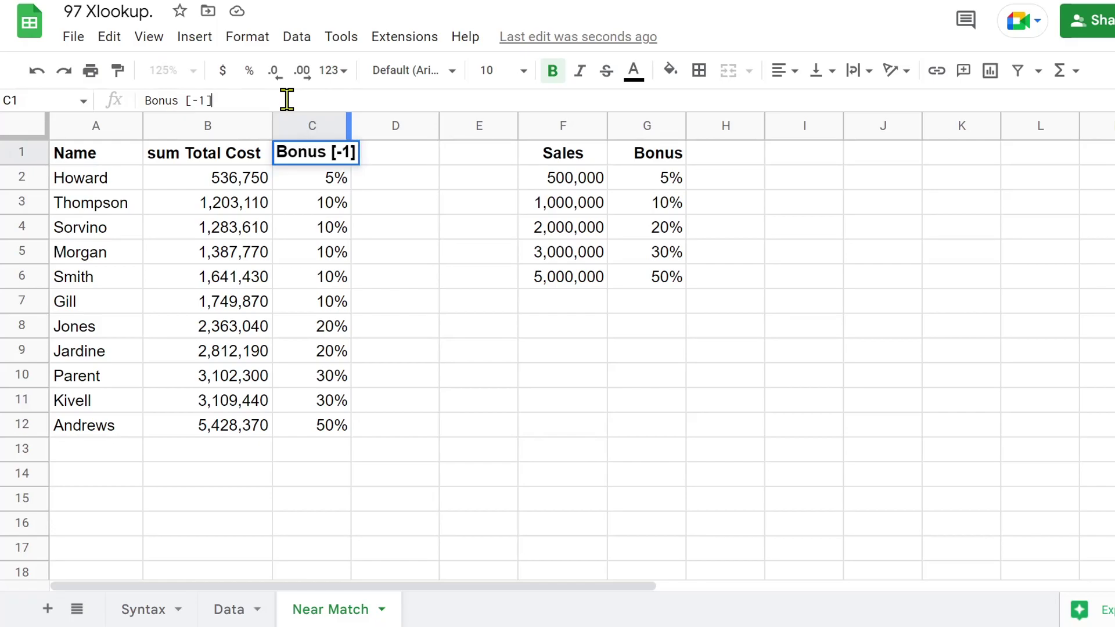
{"action": "key", "text": "Return"}
{"action": "left_click_drag", "start_coordinate": [353, 133], "coordinate": [364, 120]}
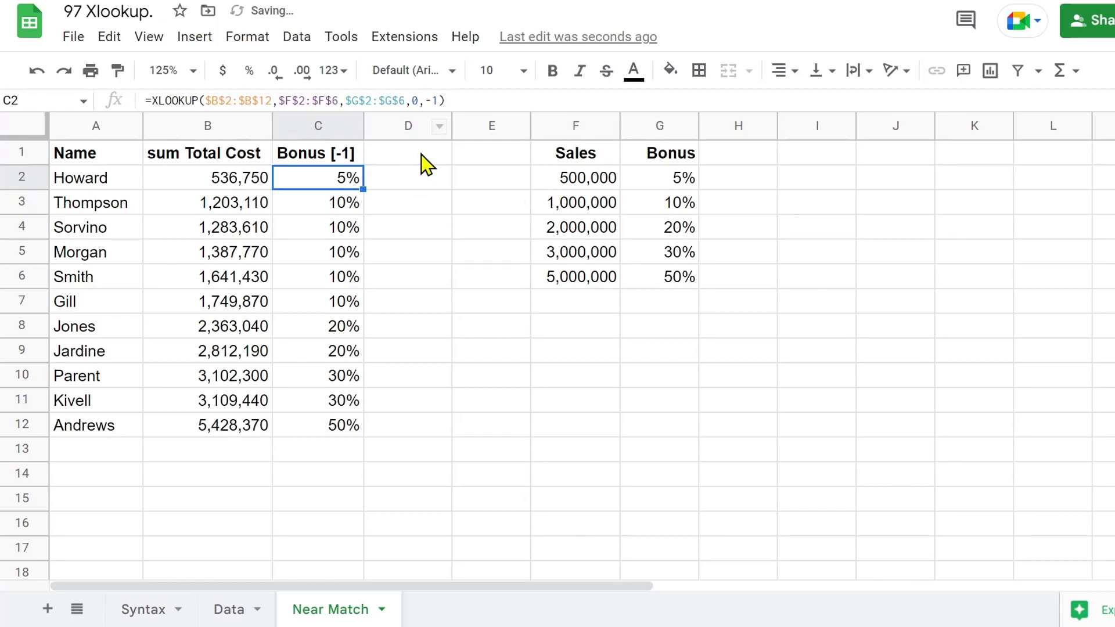
Step: Copy the C1 header across to D1 and change the copy to "Bonus [1]"
{"action": "left_click", "coordinate": [417, 154]}
{"action": "left_click", "coordinate": [319, 158]}
{"action": "left_click_drag", "start_coordinate": [363, 165], "coordinate": [431, 167]}
{"action": "left_click", "coordinate": [432, 161]}
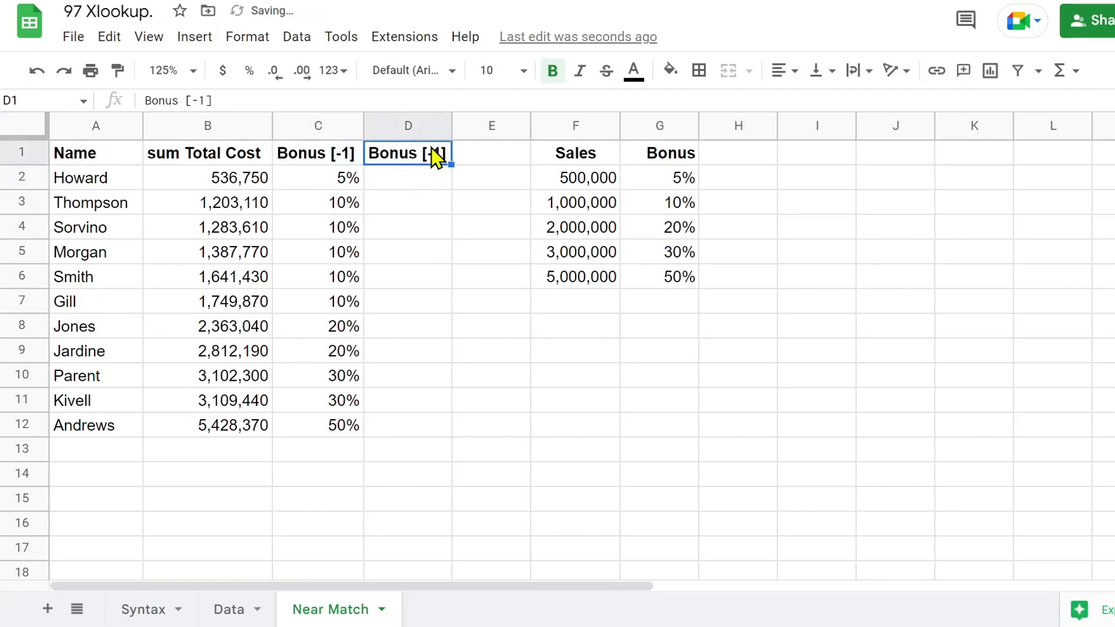
{"action": "double_click", "coordinate": [436, 156]}
{"action": "key", "text": "Left"}
{"action": "key", "text": "Left"}
{"action": "key", "text": "BackSpace"}
{"action": "key", "text": "Return"}
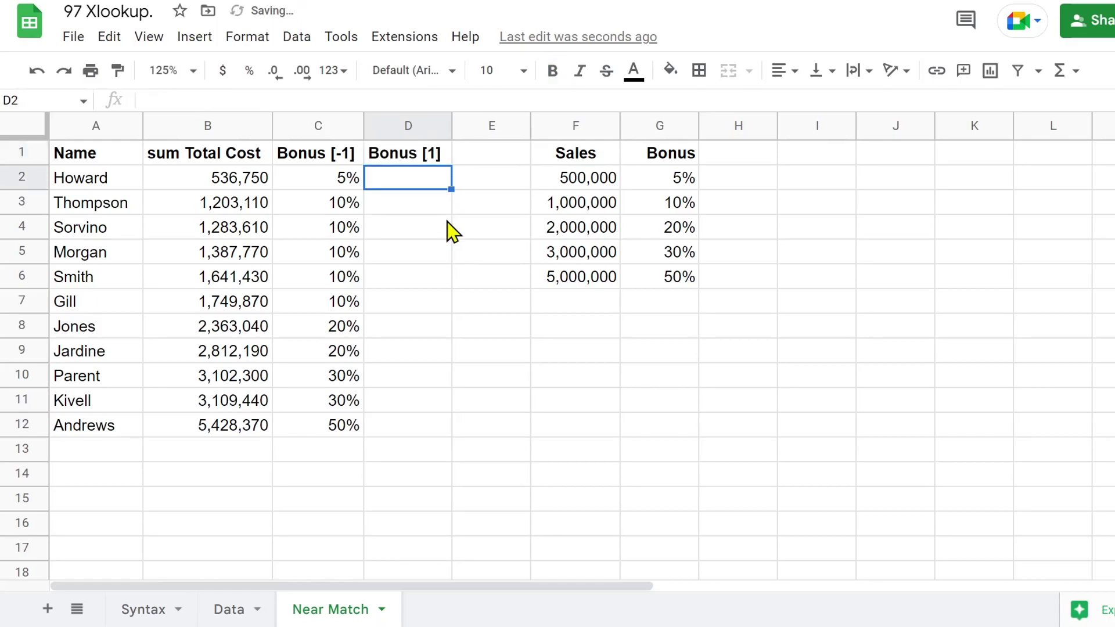
Step: Start an XLOOKUP formula in D2 with search key $B$2:$B$12 and lookup range $F$2:$F$6, both as absolute references
{"action": "type", "text": "=xlo"}
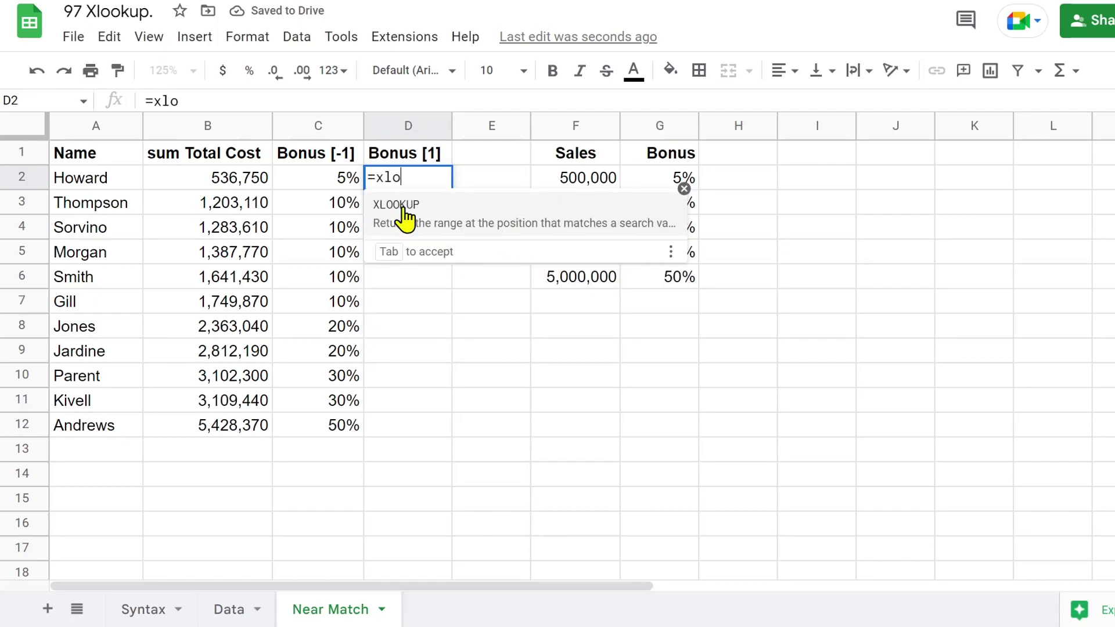
{"action": "left_click", "coordinate": [473, 220]}
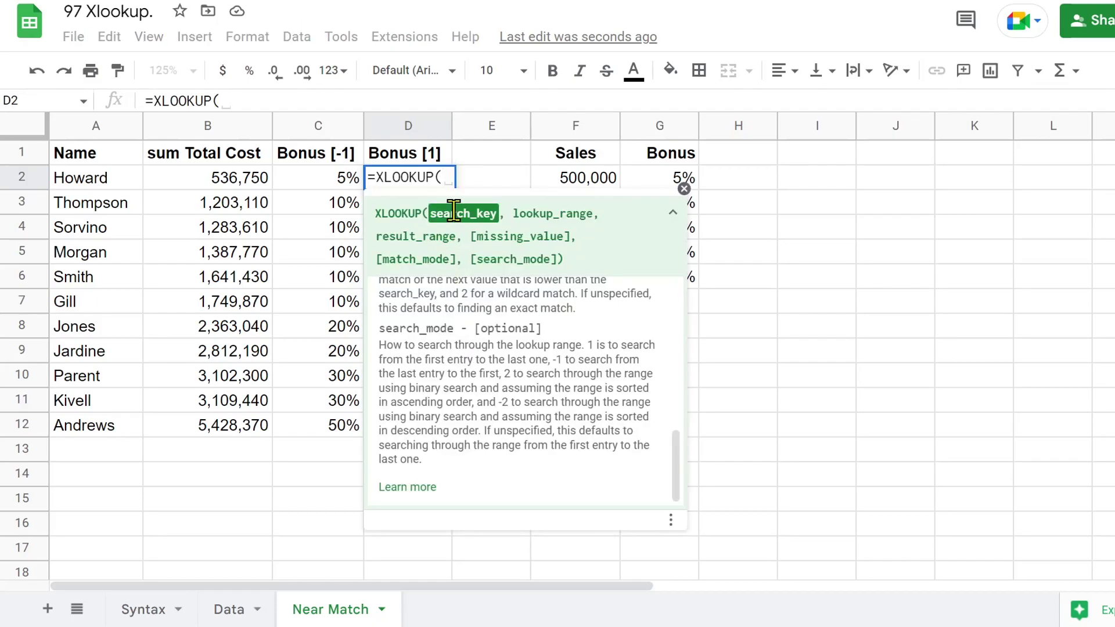
{"action": "left_click_drag", "start_coordinate": [236, 182], "coordinate": [244, 421]}
{"action": "key", "text": "F4"}
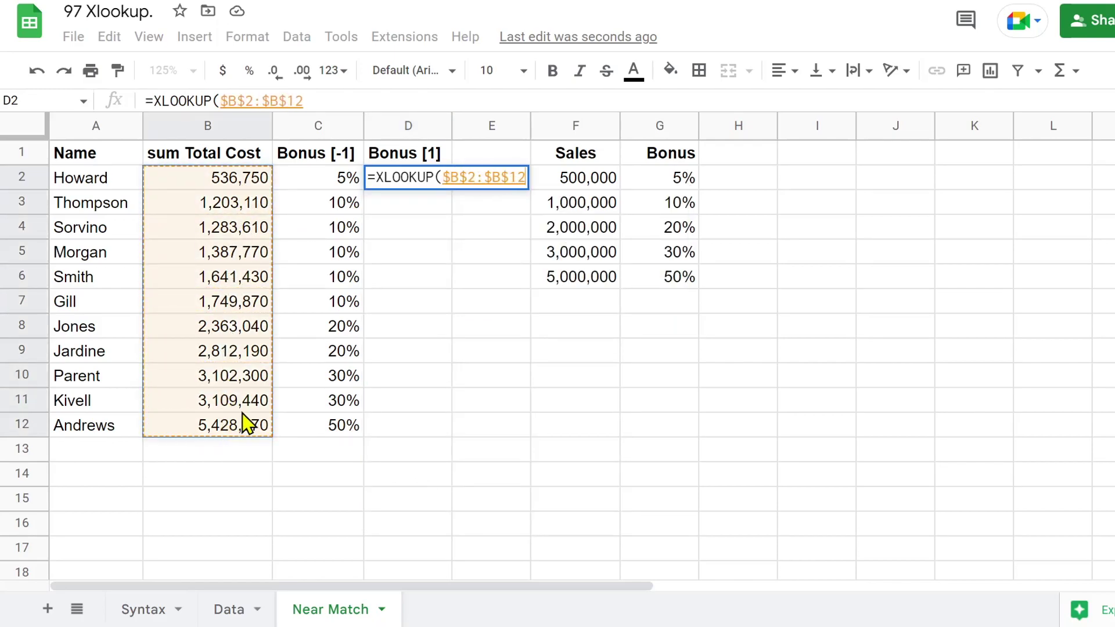
{"action": "type", "text": ","}
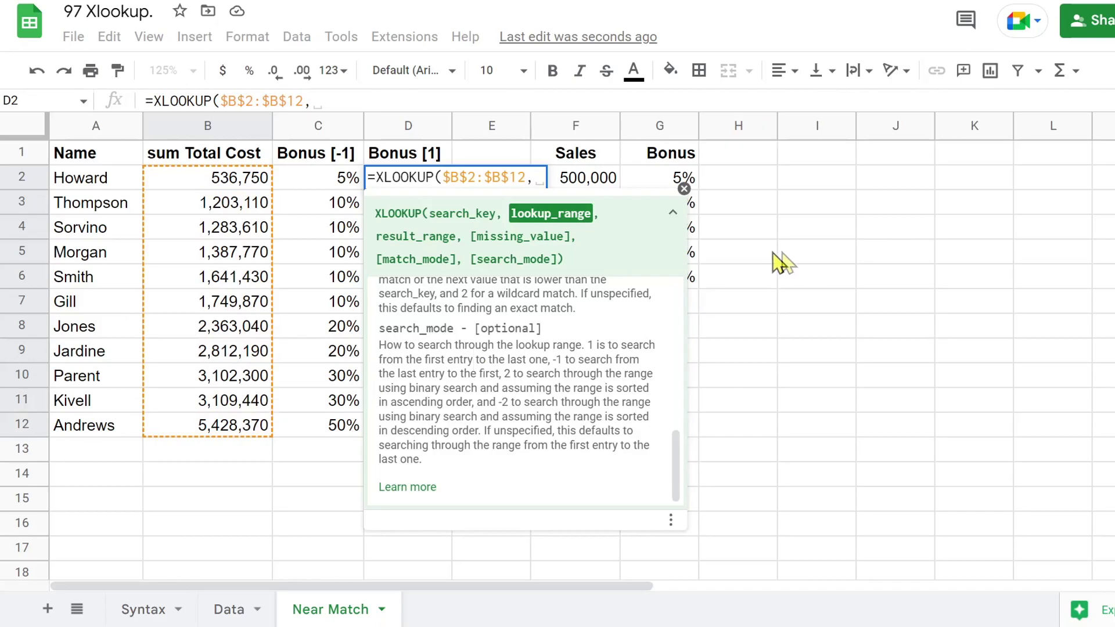
{"action": "left_click", "coordinate": [590, 185]}
{"action": "left_click_drag", "start_coordinate": [590, 187], "coordinate": [585, 276]}
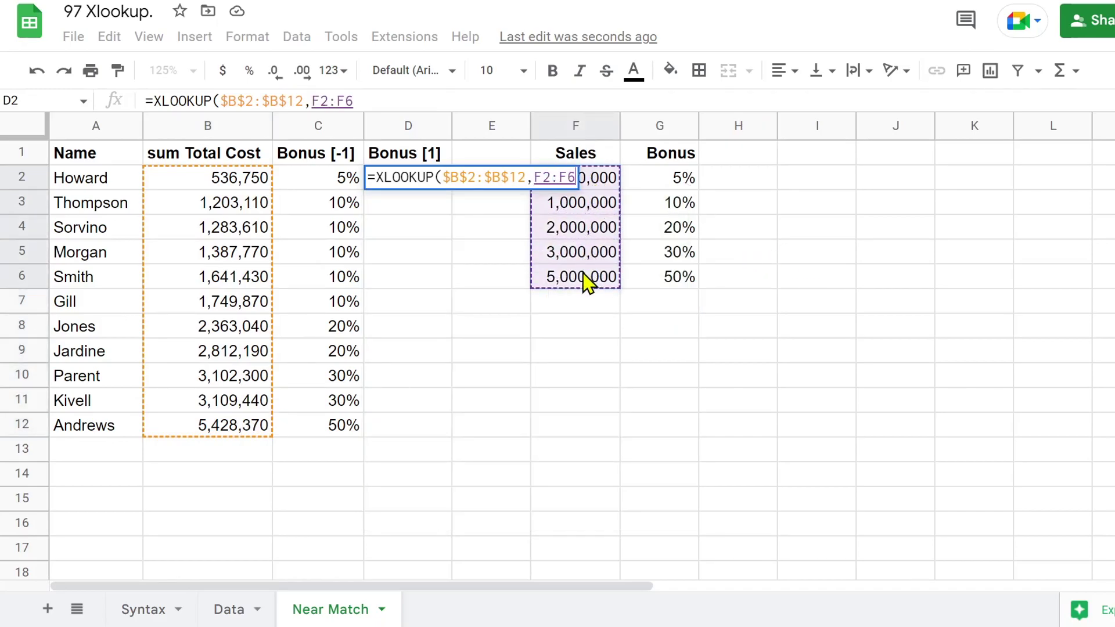
{"action": "key", "text": "F4"}
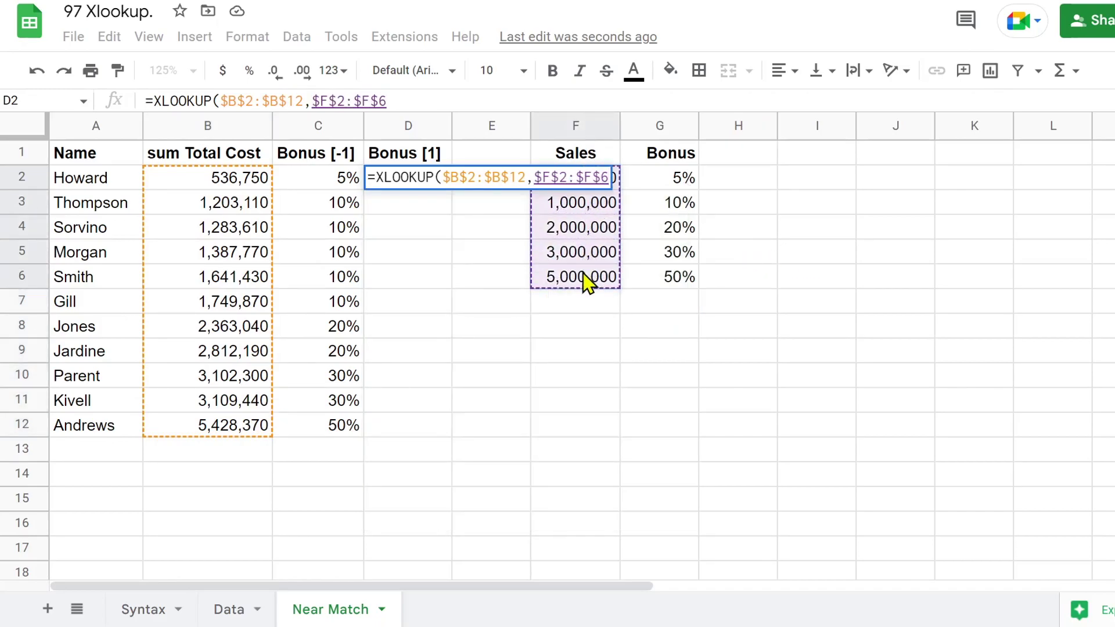
Step: Complete the D2 XLOOKUP with result range $G$2:$G$6, an empty missing value and match mode 1
{"action": "type", "text": ","}
{"action": "left_click_drag", "start_coordinate": [660, 180], "coordinate": [660, 283]}
{"action": "key", "text": "F4"}
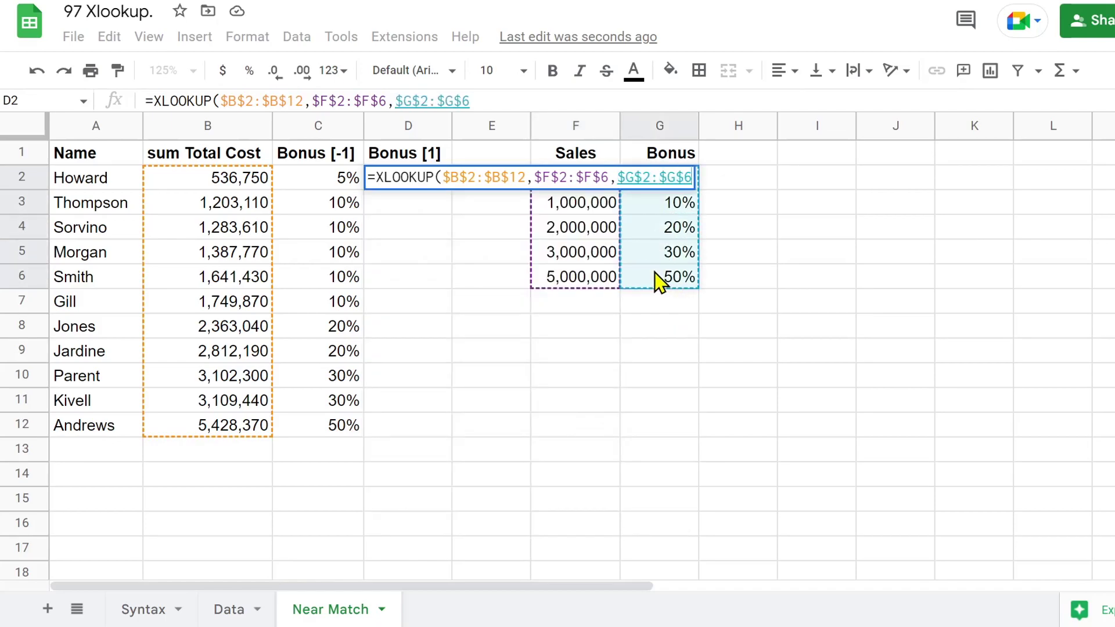
{"action": "type", "text": ","}
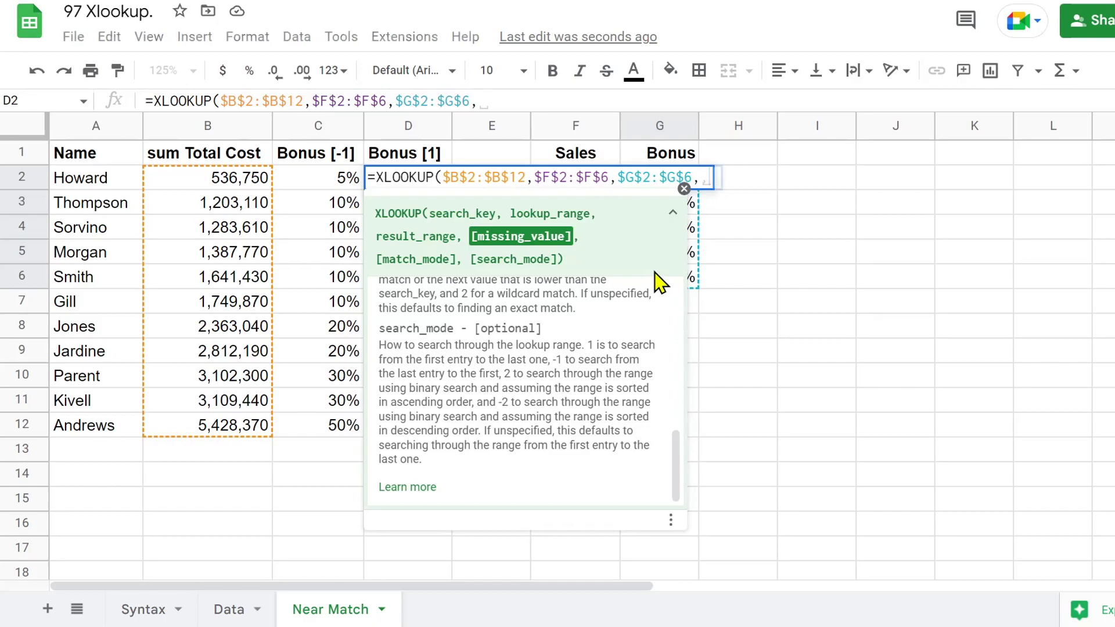
{"action": "type", "text": ","}
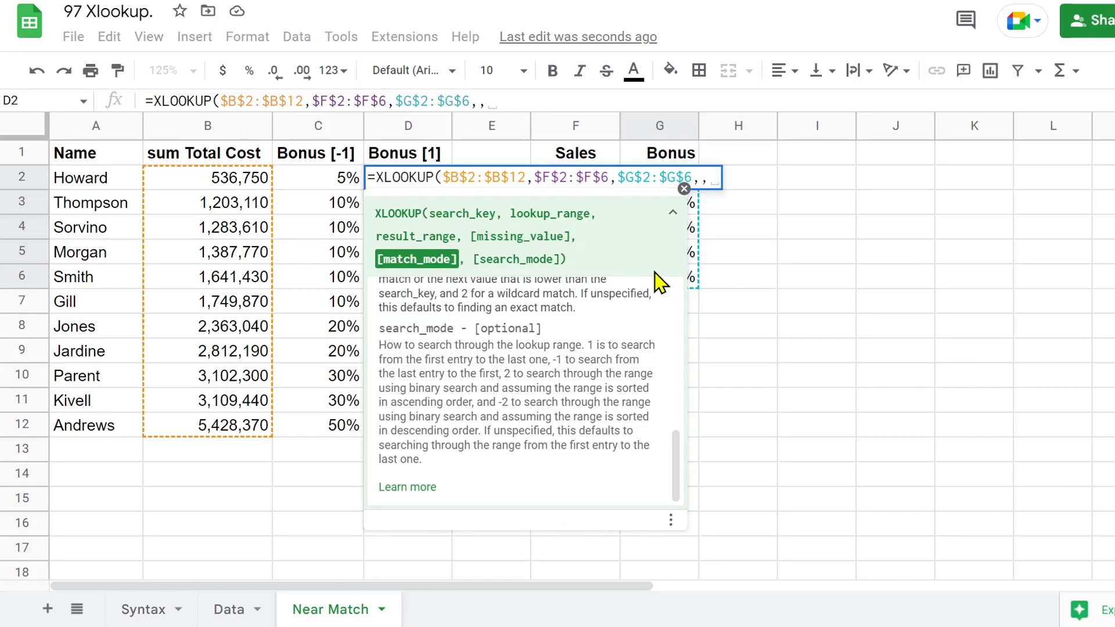
{"action": "type", "text": "1"}
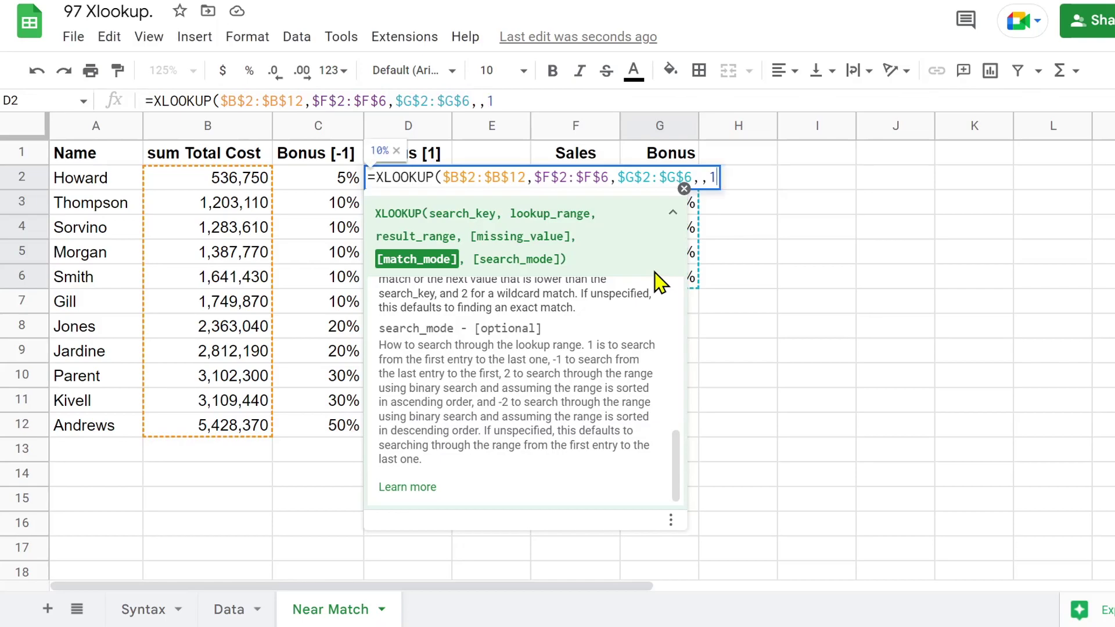
{"action": "type", "text": ")"}
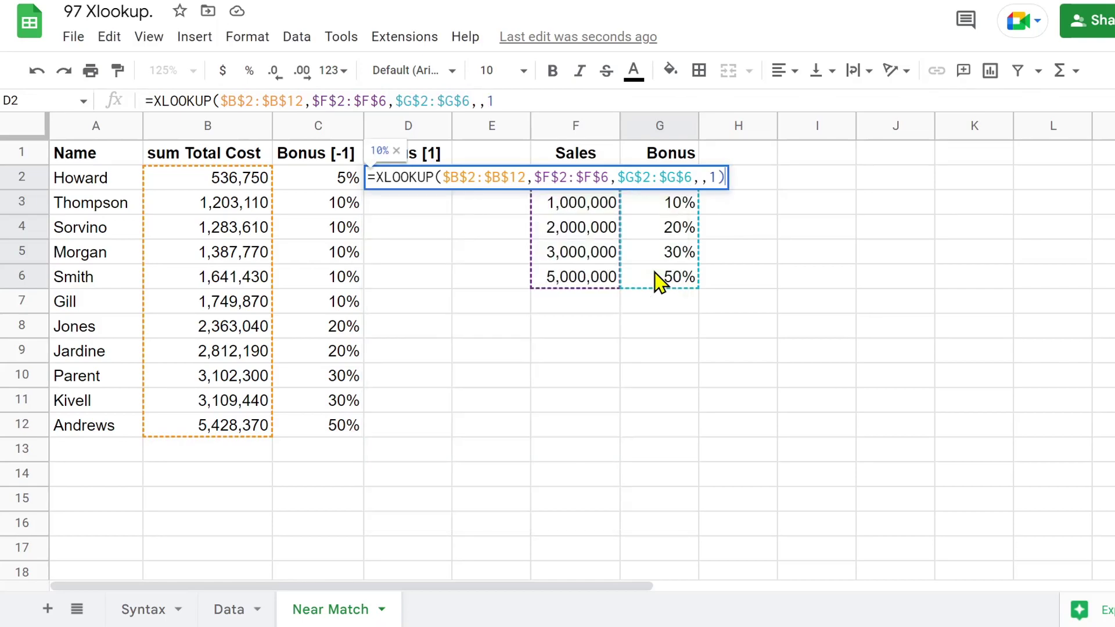
{"action": "key", "text": "Return"}
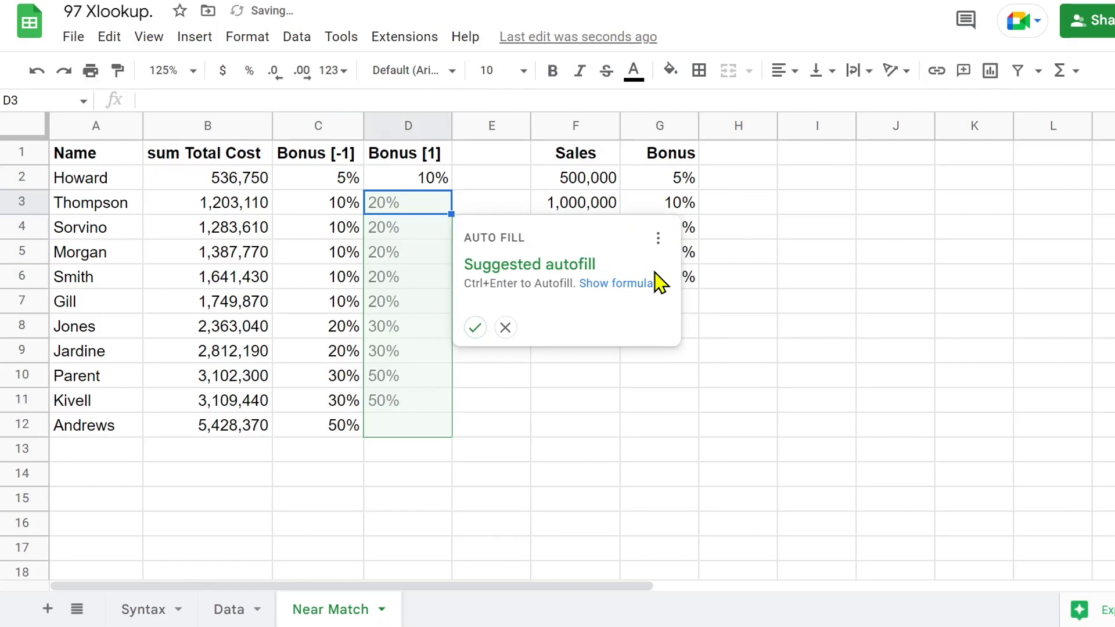
Step: Accept the suggested autofill for column D and extend the formula from D11 to D12
{"action": "left_click", "coordinate": [475, 327]}
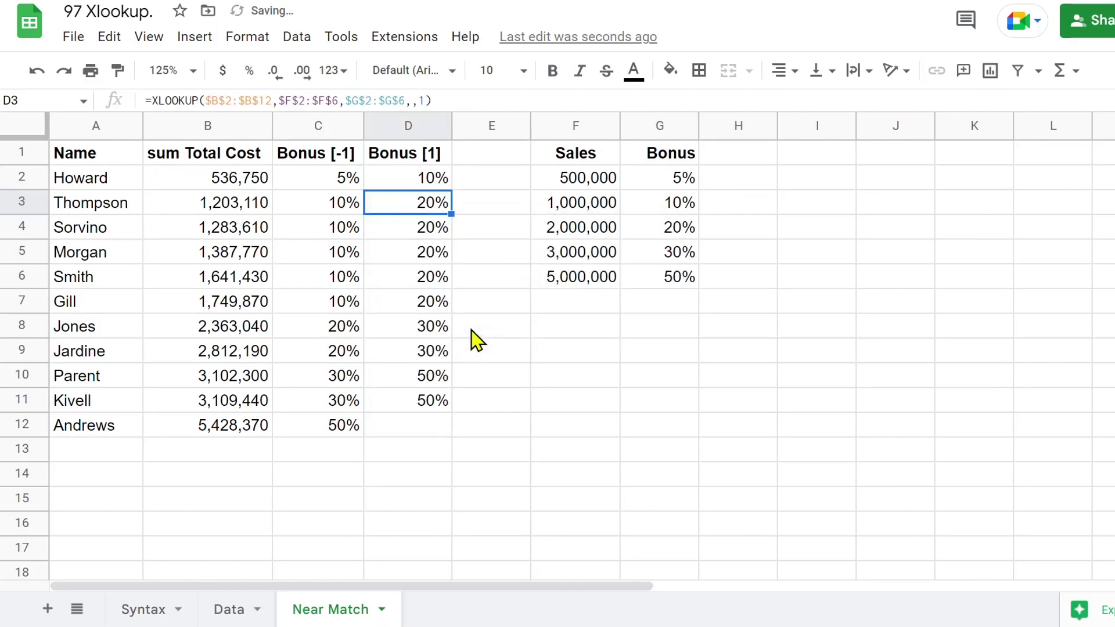
{"action": "left_click", "coordinate": [433, 406]}
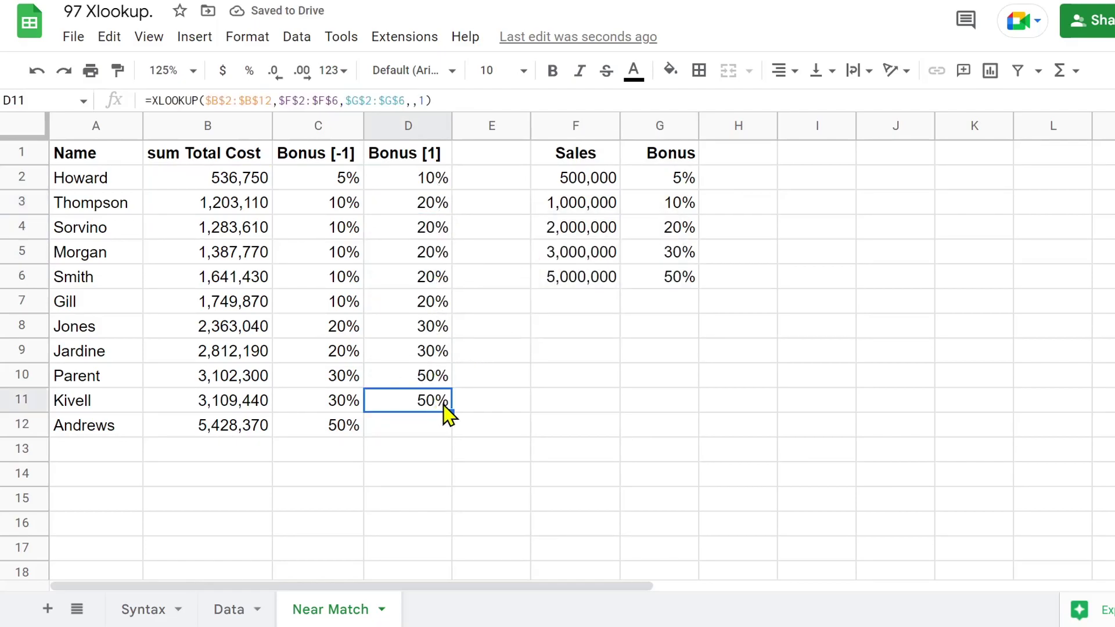
{"action": "left_click_drag", "start_coordinate": [453, 418], "coordinate": [487, 431]}
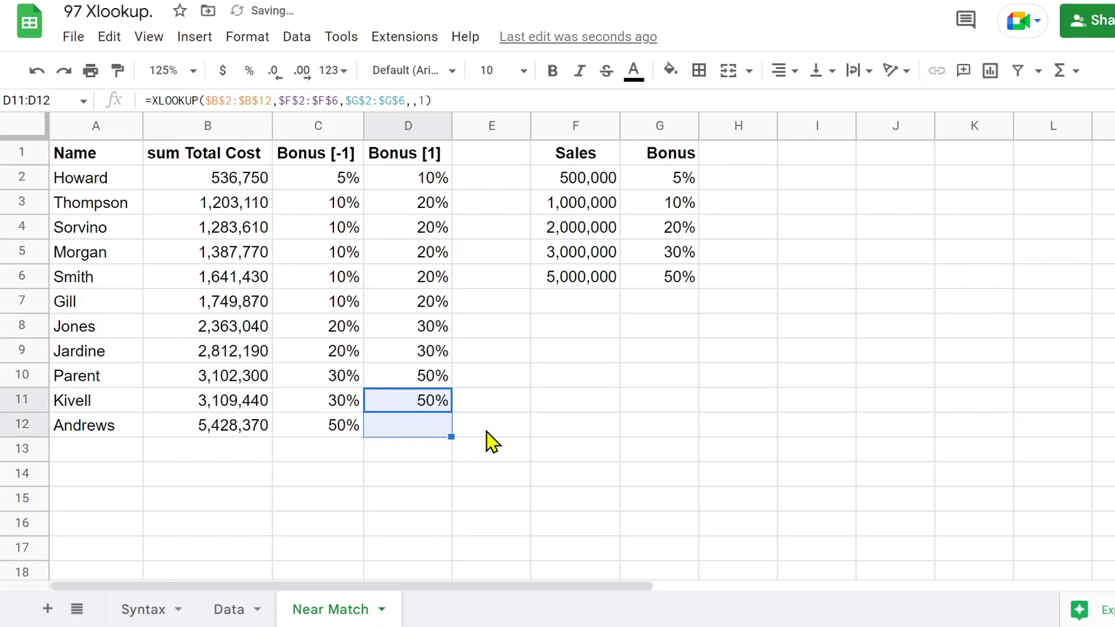
{"action": "left_click", "coordinate": [413, 426]}
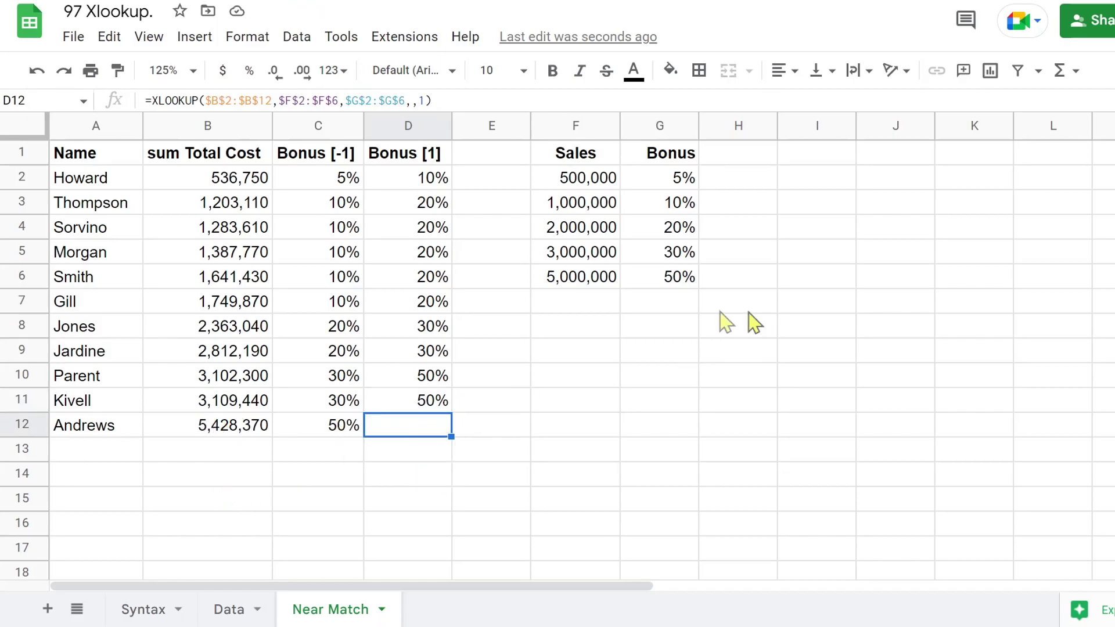
Step: Add a sales tier in F7:G7 by copying row 6 of the table down, and set its threshold to 5,500,000
{"action": "left_click", "coordinate": [578, 307]}
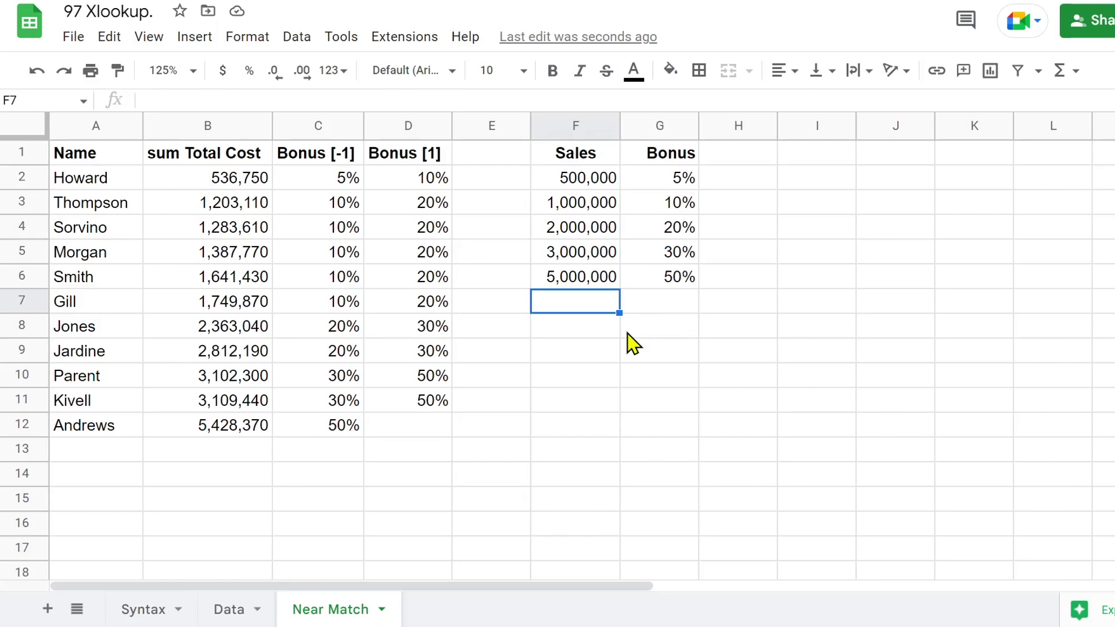
{"action": "type", "text": "55000000"}
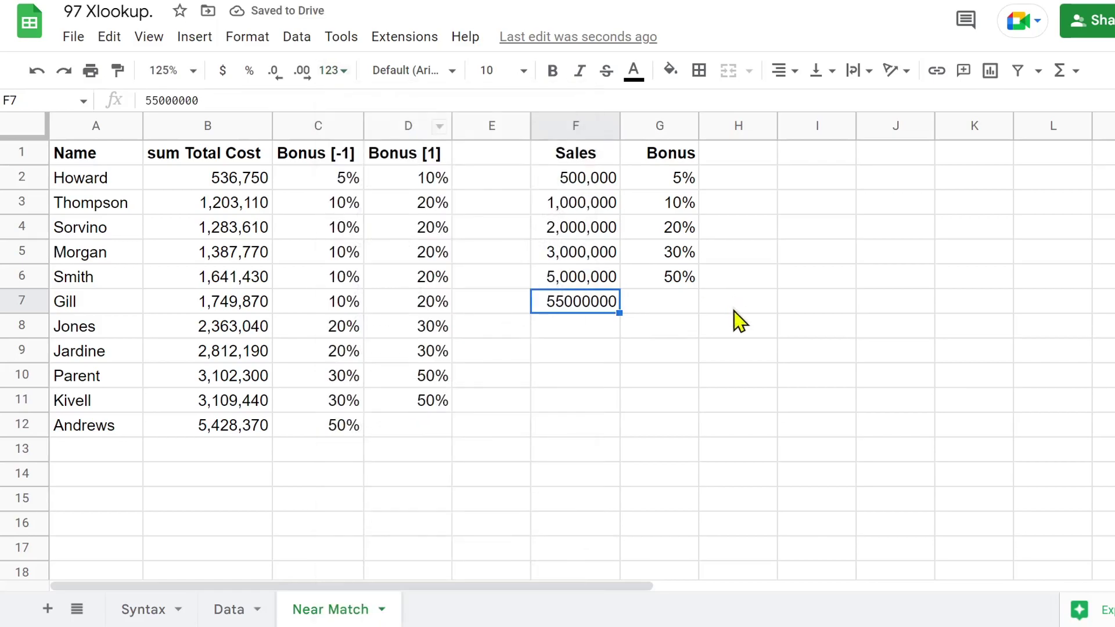
{"action": "left_click_drag", "start_coordinate": [587, 280], "coordinate": [705, 310]}
{"action": "left_click", "coordinate": [572, 305]}
{"action": "double_click", "coordinate": [568, 305]}
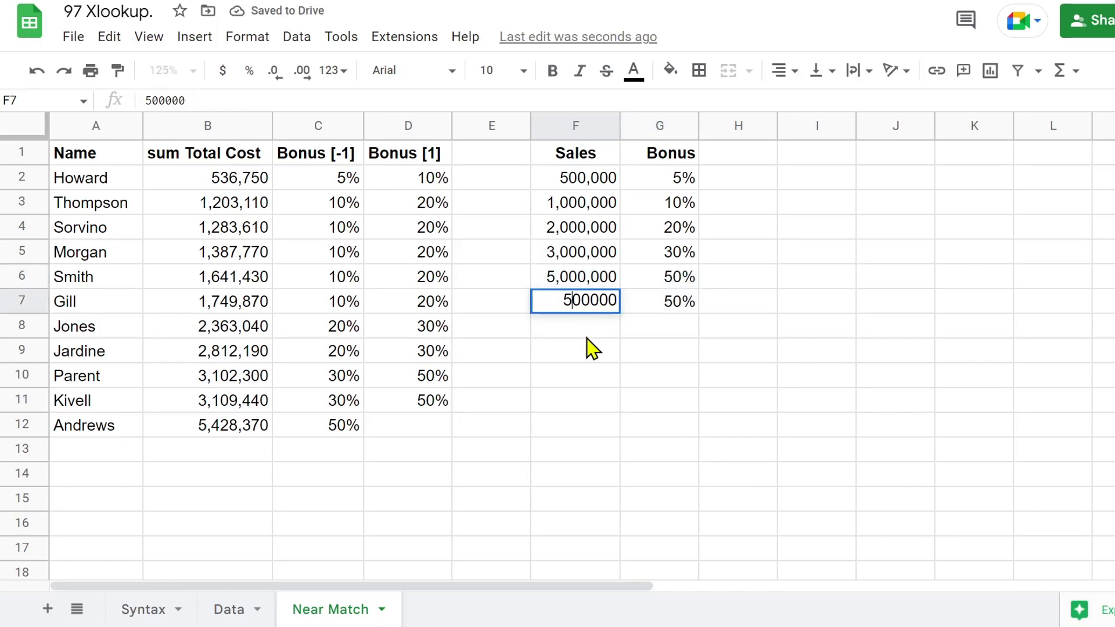
{"action": "key", "text": "Return"}
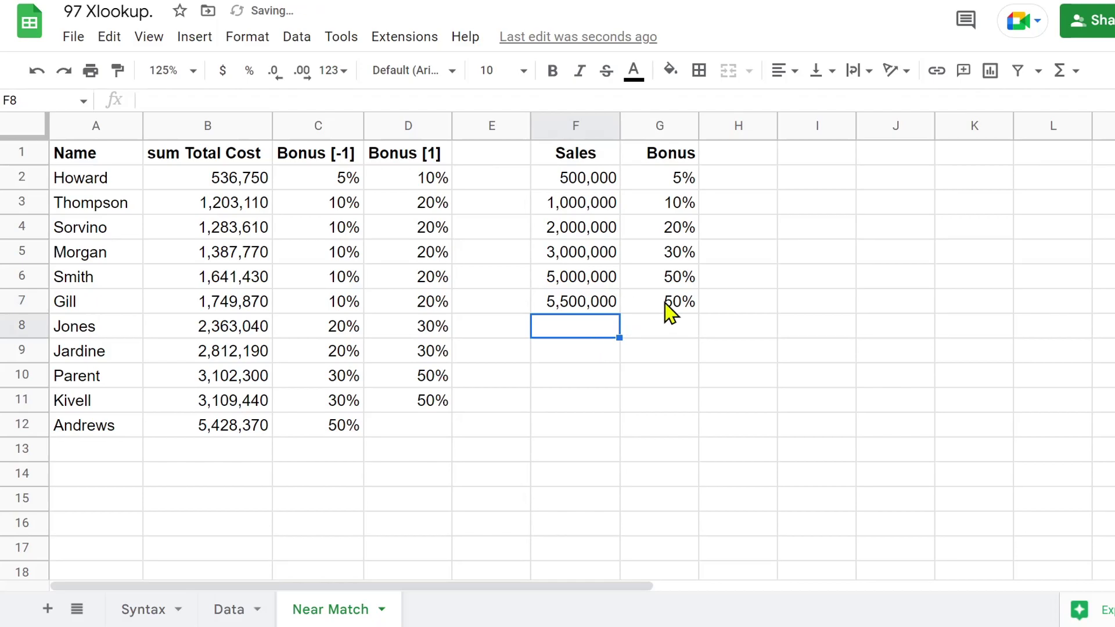
Step: Extend the D12 XLOOKUP formula's lookup range to $F$2:$F$7 and its result range to $G$2:$G$7
{"action": "left_click", "coordinate": [414, 403]}
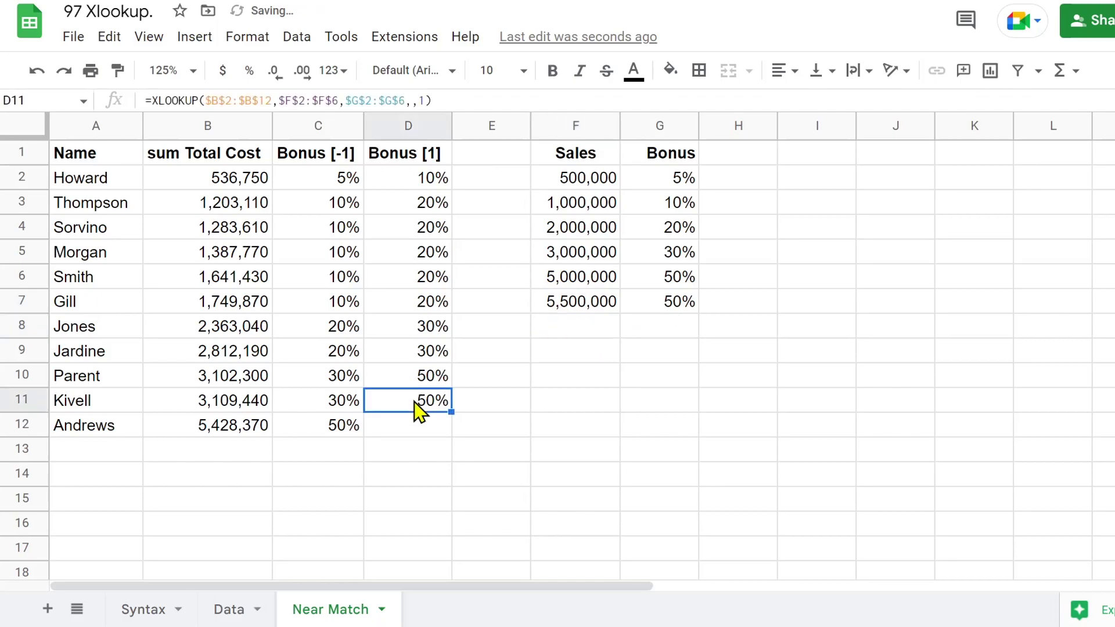
{"action": "left_click", "coordinate": [418, 432]}
{"action": "double_click", "coordinate": [422, 432]}
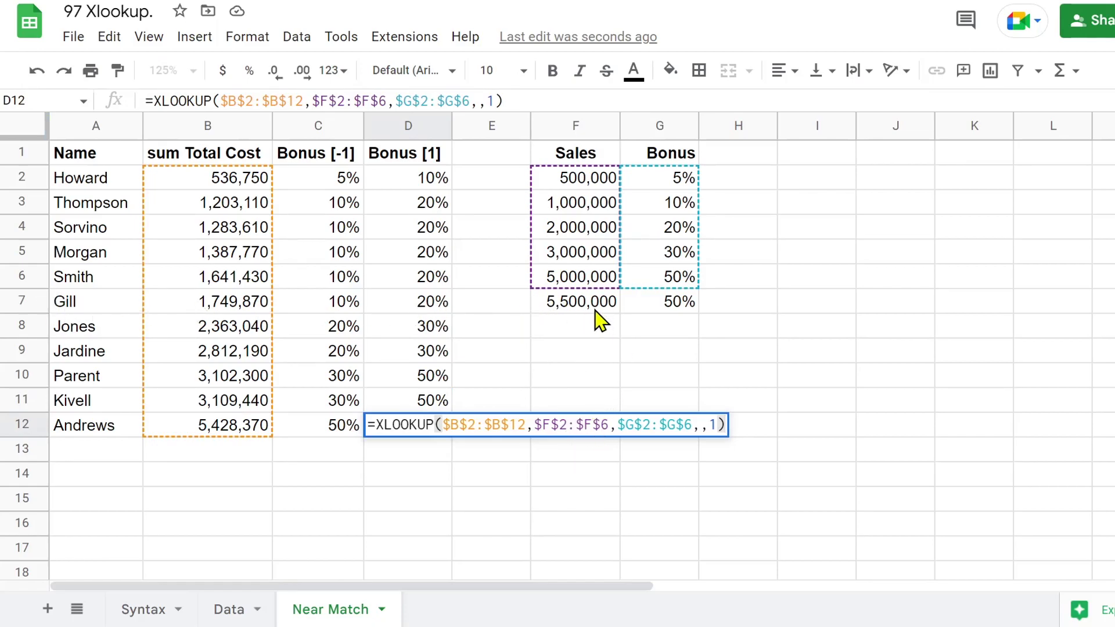
{"action": "left_click", "coordinate": [600, 424]}
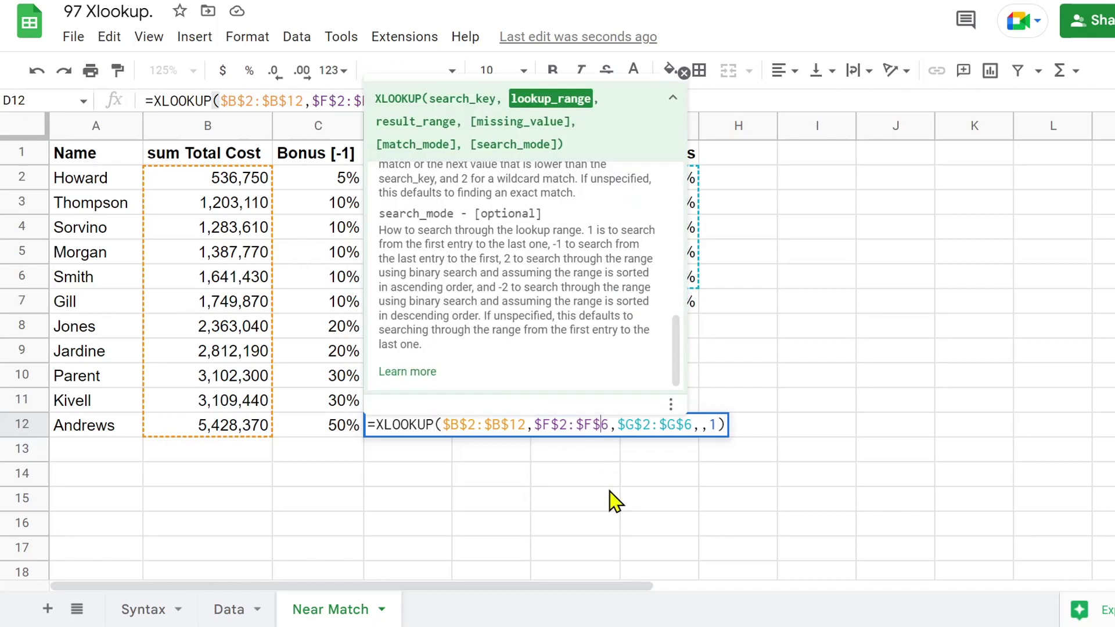
{"action": "type", "text": "7"}
{"action": "key", "text": "Delete"}
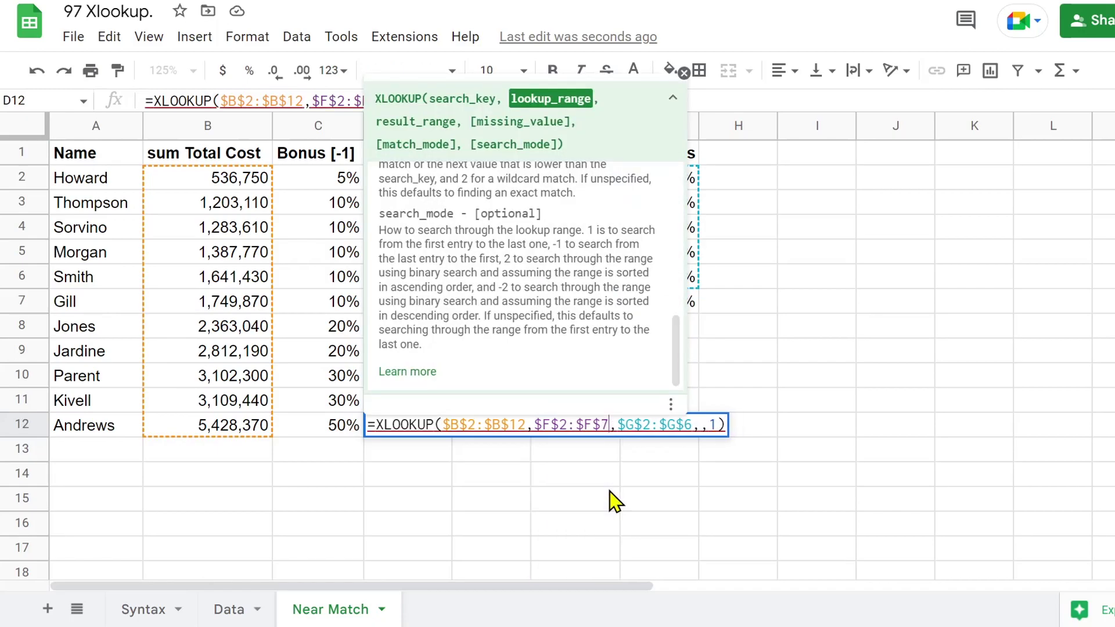
{"action": "left_click", "coordinate": [686, 427]}
{"action": "type", "text": "7"}
{"action": "key", "text": "Delete"}
{"action": "key", "text": "Return"}
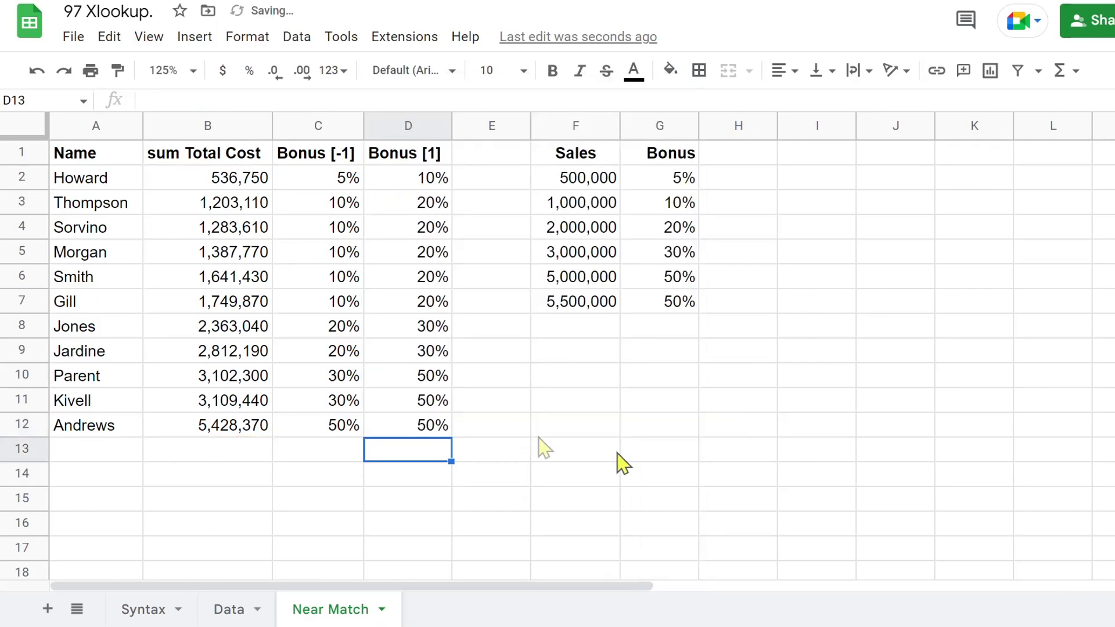
Step: Set the bonus for the 5,500,000 tier in G7 to 60% and check the result in D12
{"action": "left_click", "coordinate": [677, 312]}
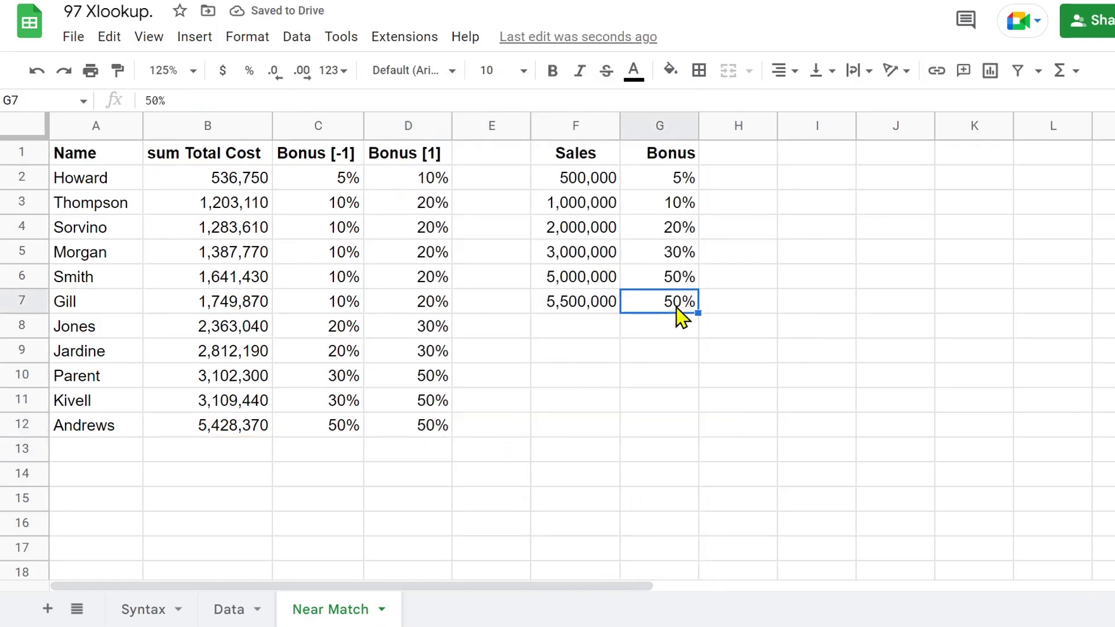
{"action": "double_click", "coordinate": [674, 306]}
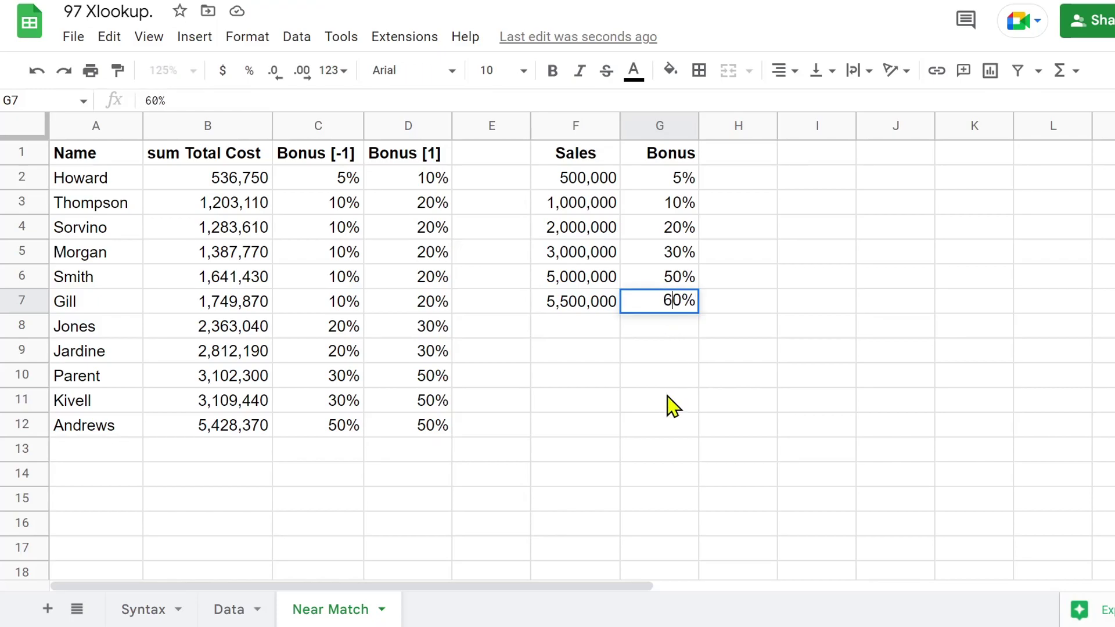
{"action": "key", "text": "Return"}
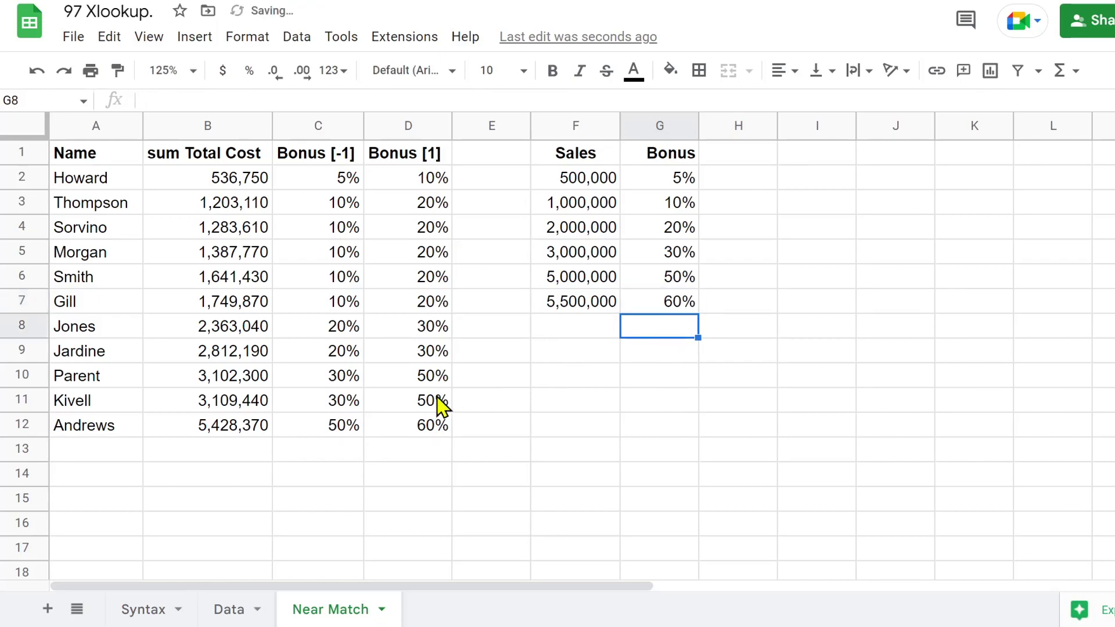
{"action": "left_click", "coordinate": [412, 433]}
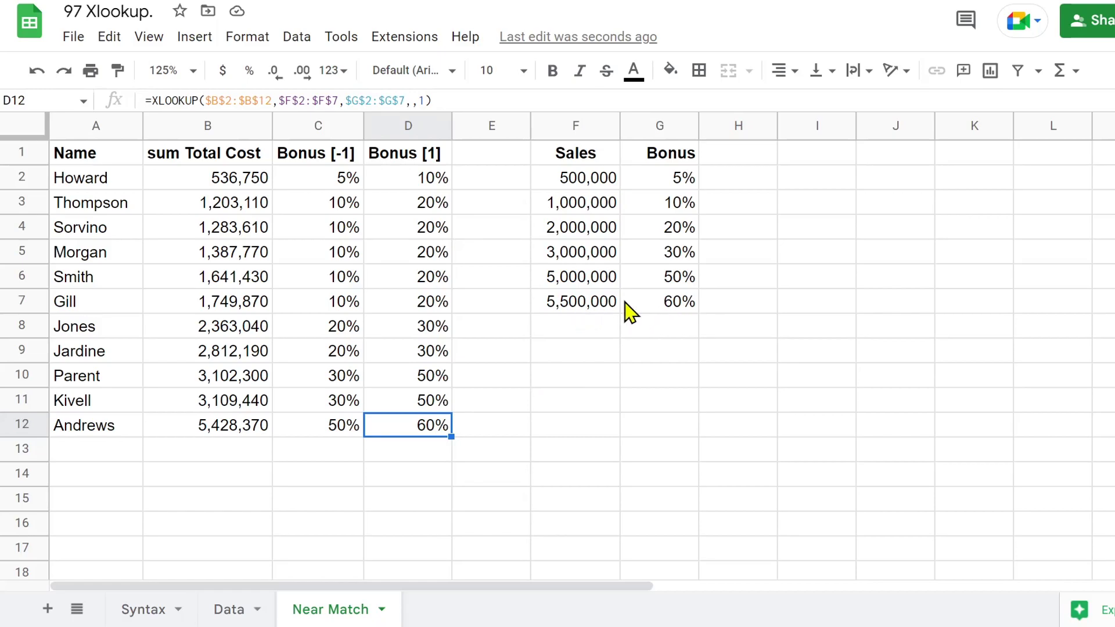
Step: Fill the 5,500,000 tier in F7:G7 and the bonus results in C12:D12 with yellow
{"action": "left_click_drag", "start_coordinate": [559, 302], "coordinate": [675, 304]}
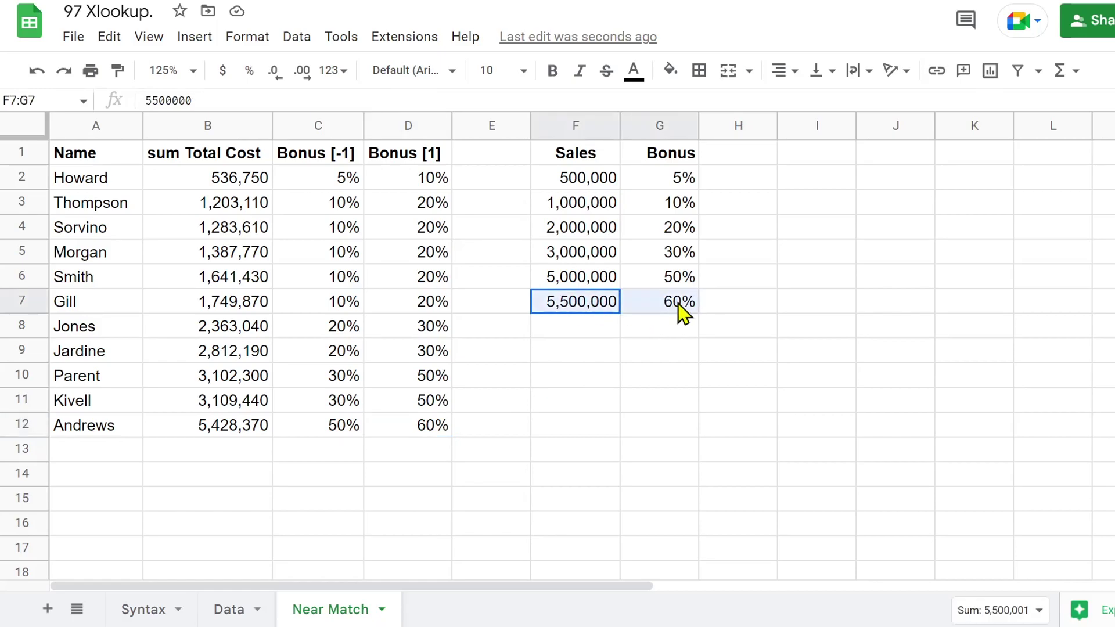
{"action": "left_click", "coordinate": [670, 71]}
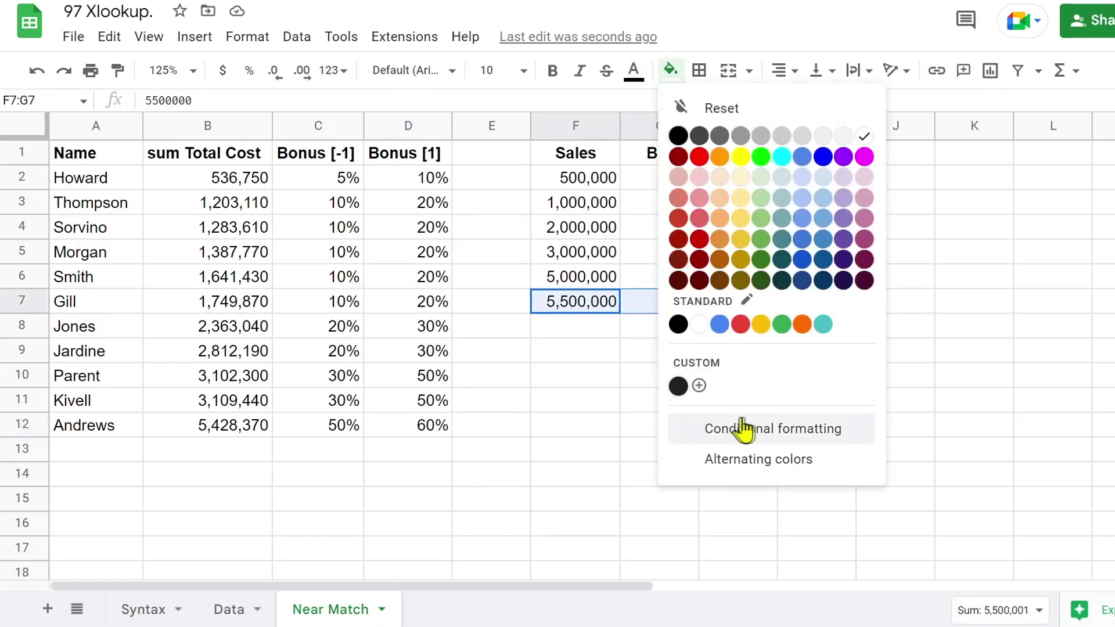
{"action": "left_click", "coordinate": [739, 158]}
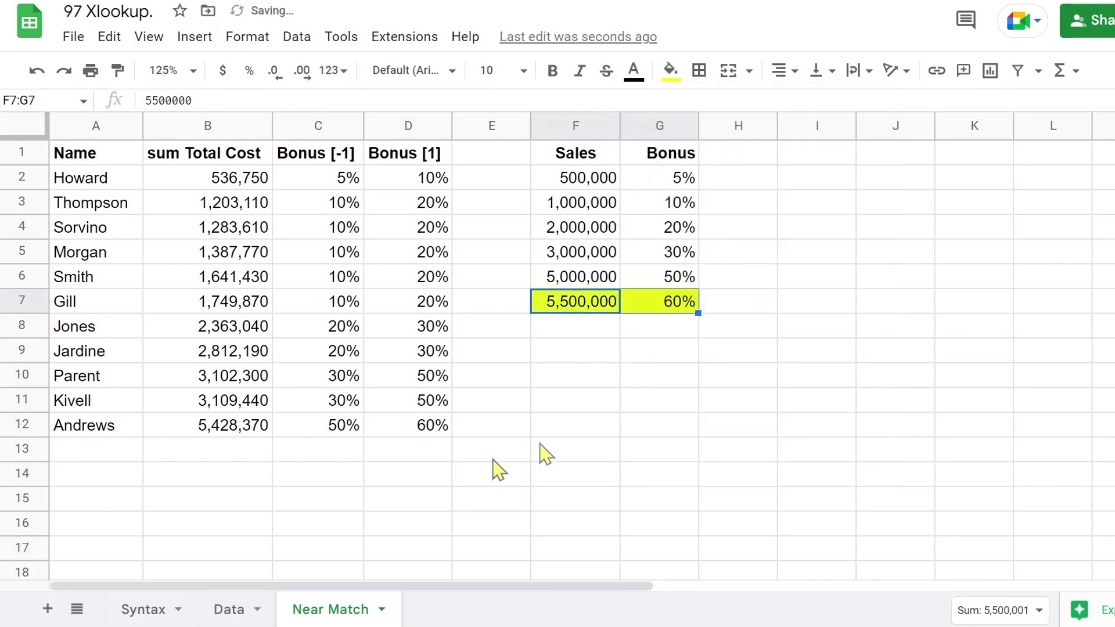
{"action": "left_click_drag", "start_coordinate": [349, 434], "coordinate": [417, 434]}
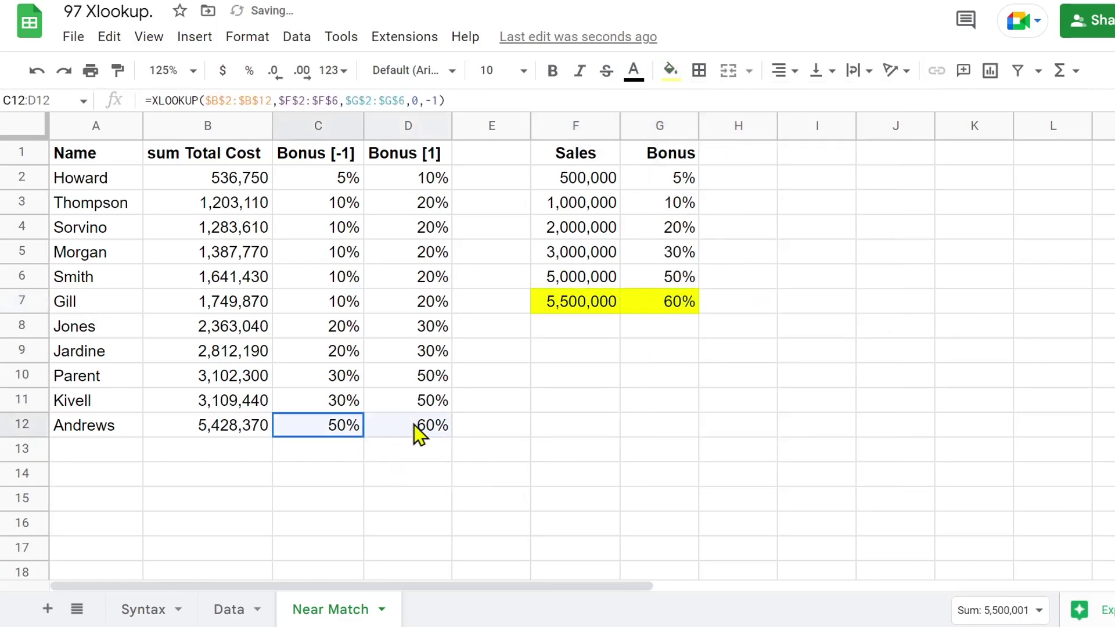
{"action": "left_click", "coordinate": [670, 72]}
{"action": "left_click", "coordinate": [740, 157]}
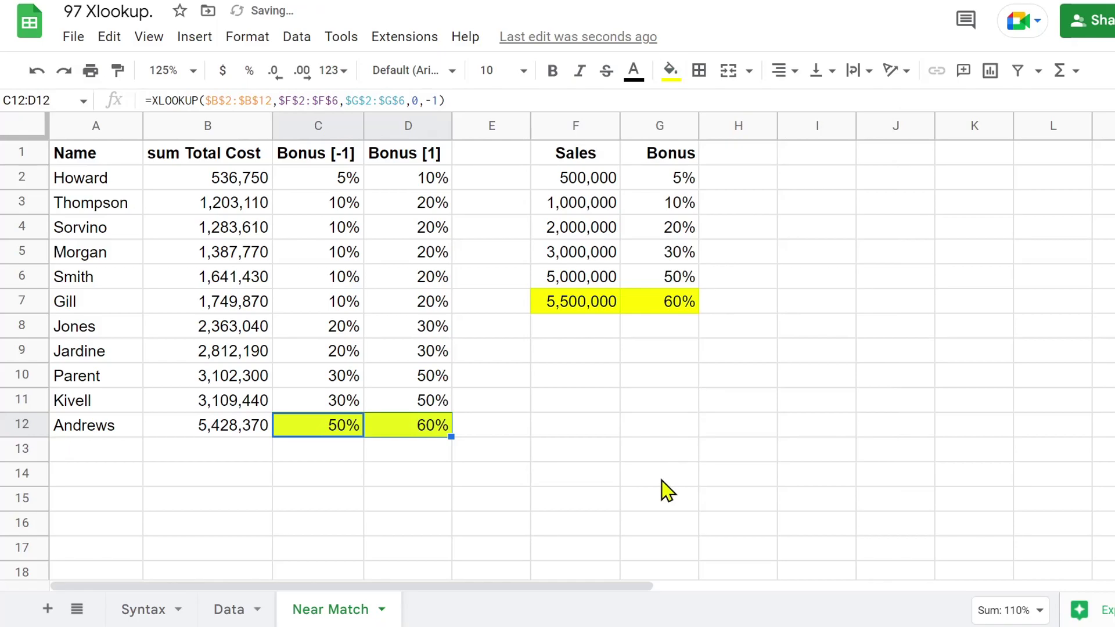
{"action": "left_click", "coordinate": [659, 459]}
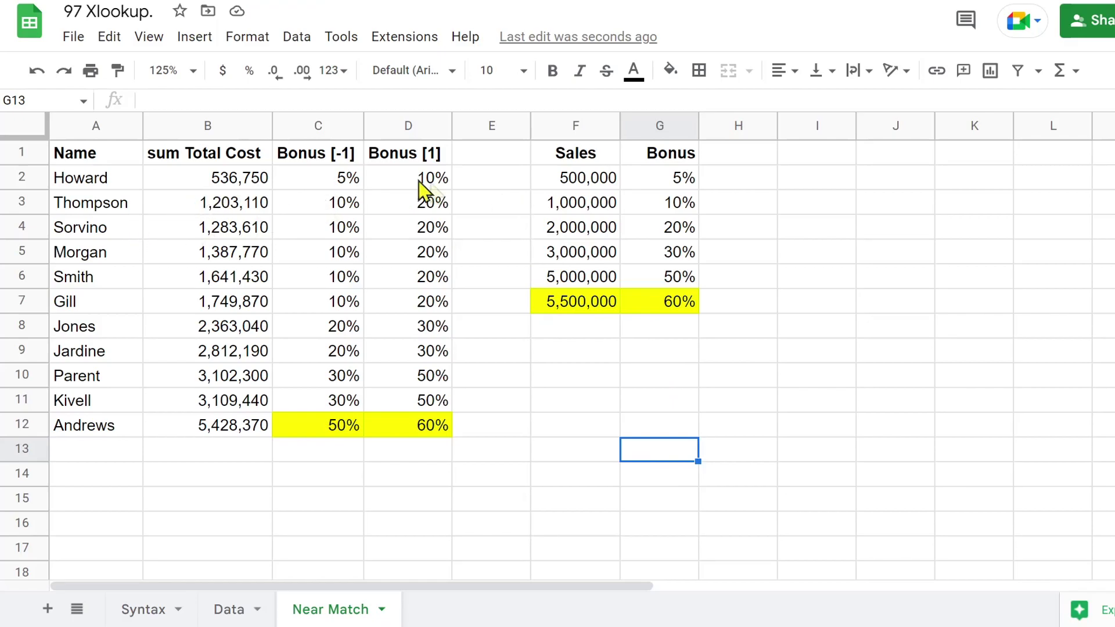
Step: Calculate the bonus amount in E2 with =B2*C2 and accept the suggested autofill down to E12
{"action": "left_click", "coordinate": [495, 185]}
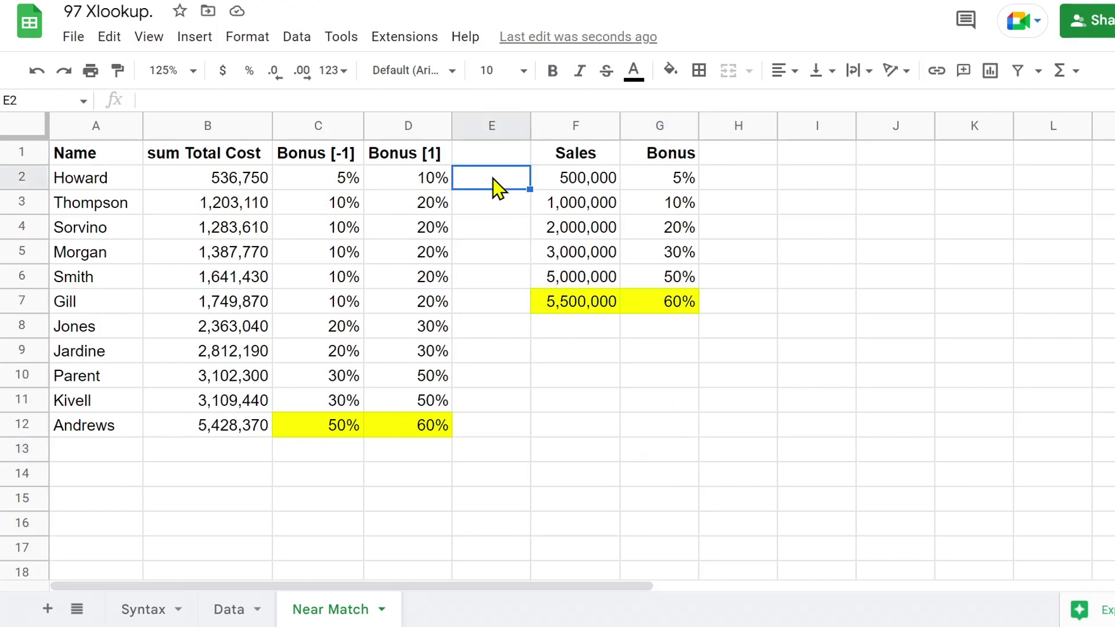
{"action": "type", "text": "="}
{"action": "key", "text": "Left"}
{"action": "key", "text": "Left"}
{"action": "key", "text": "Left"}
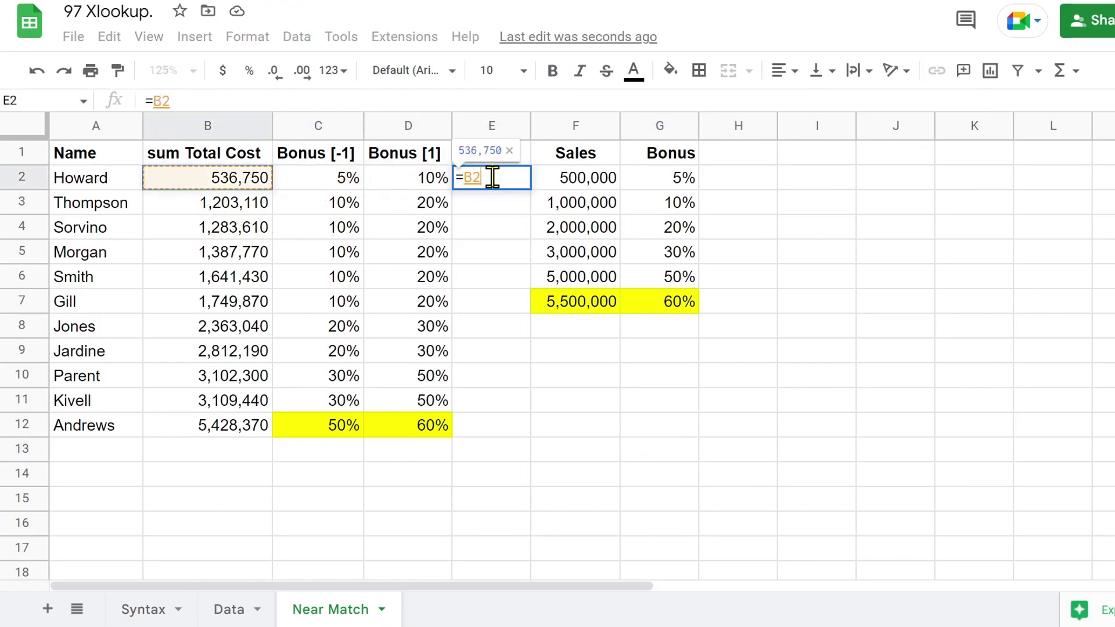
{"action": "type", "text": "*"}
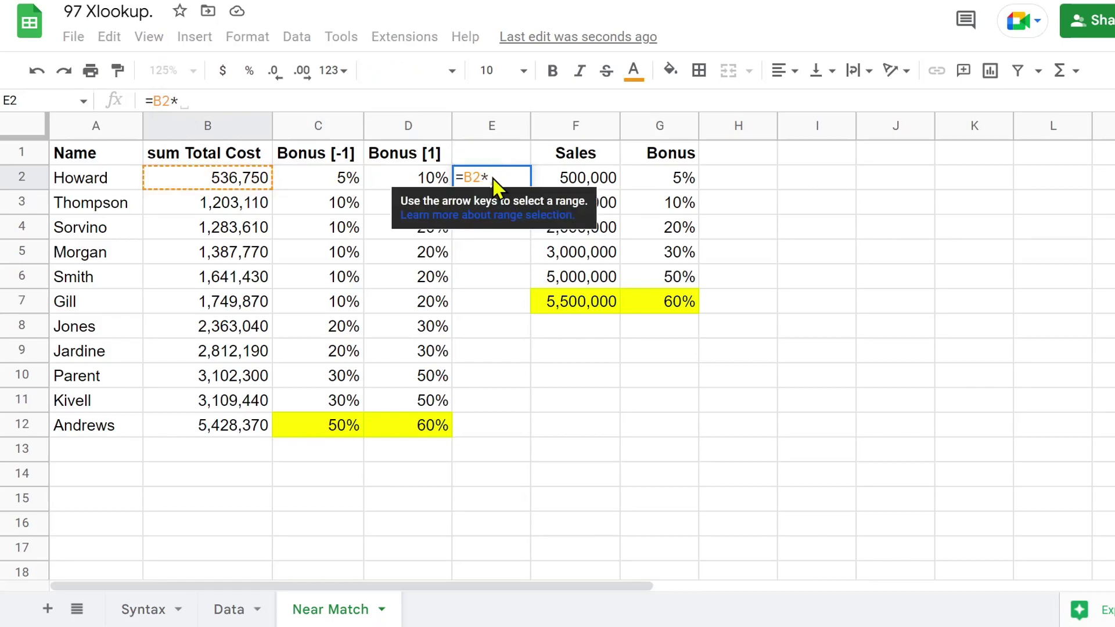
{"action": "left_click", "coordinate": [335, 188]}
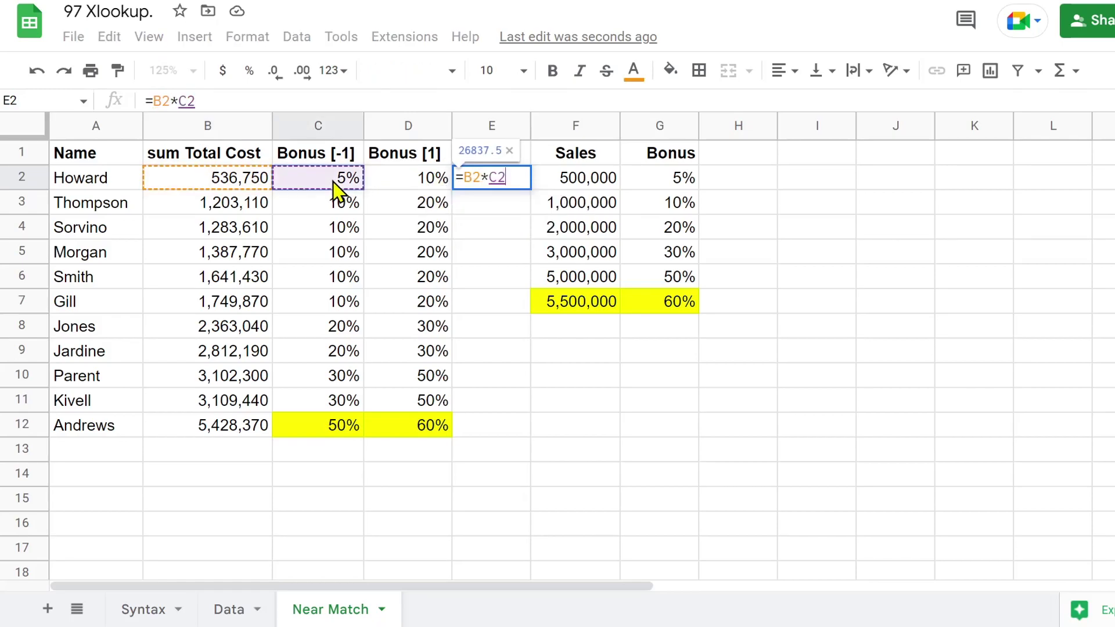
{"action": "key", "text": "Return"}
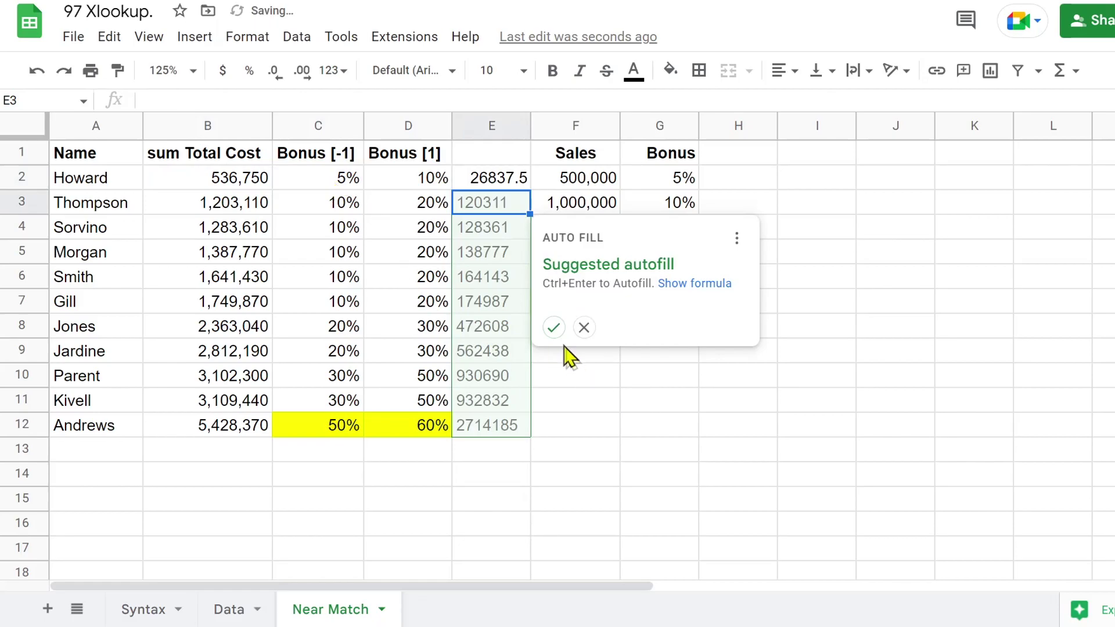
{"action": "left_click", "coordinate": [553, 327]}
Step: Format E2:E12 as numbers with thousands separators and no decimals, and fit column E's width to its contents
{"action": "left_click_drag", "start_coordinate": [501, 177], "coordinate": [494, 419]}
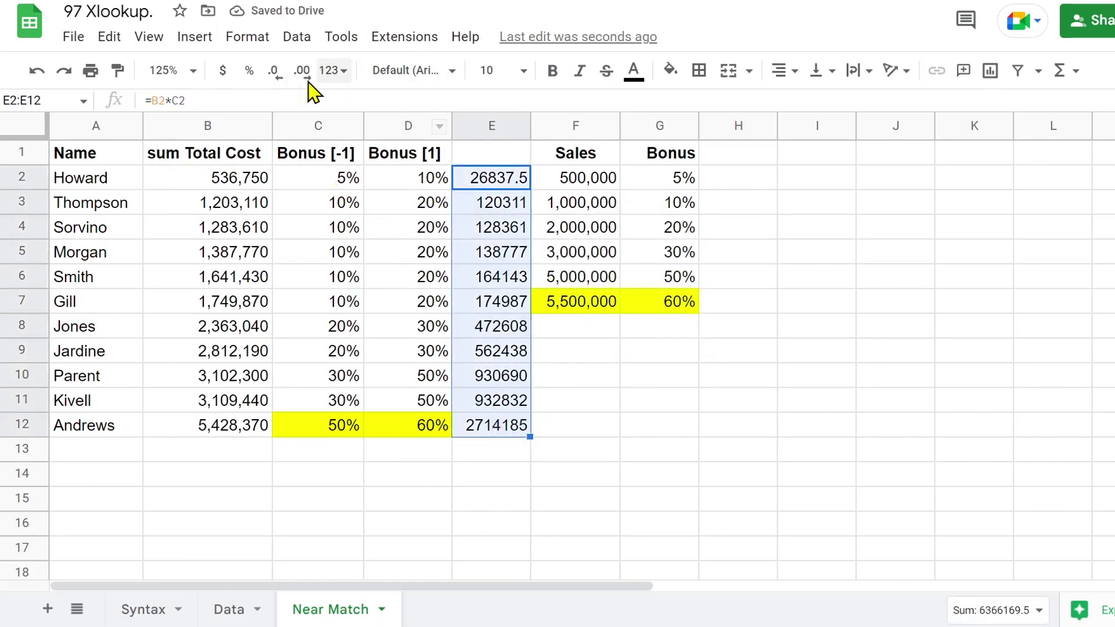
{"action": "left_click", "coordinate": [331, 70]}
{"action": "left_click", "coordinate": [375, 181]}
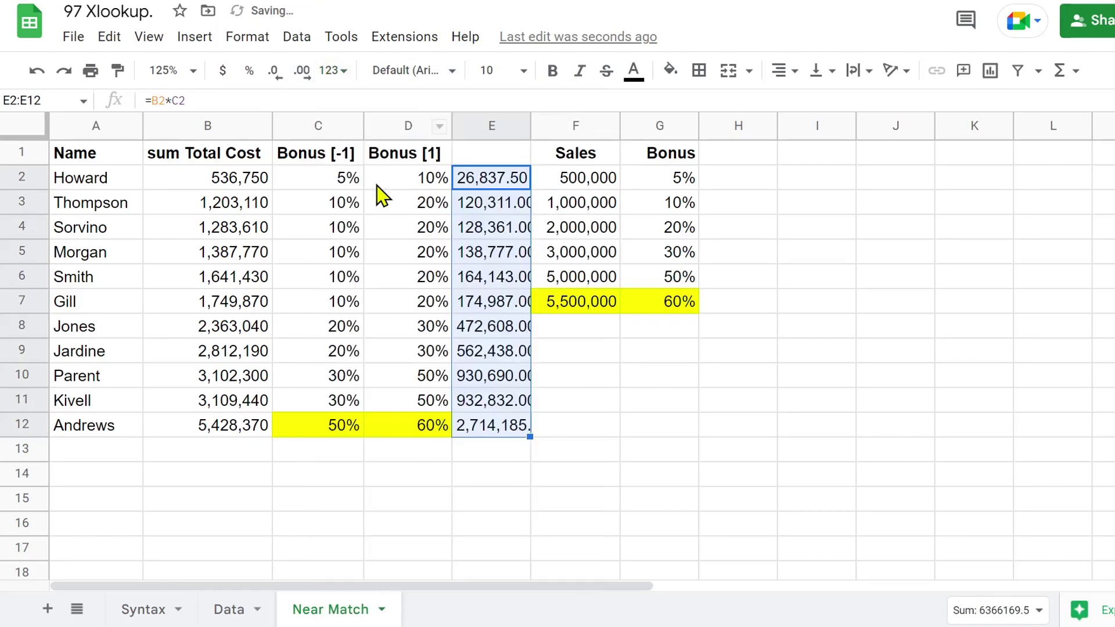
{"action": "left_click", "coordinate": [273, 70]}
{"action": "left_click", "coordinate": [274, 71]}
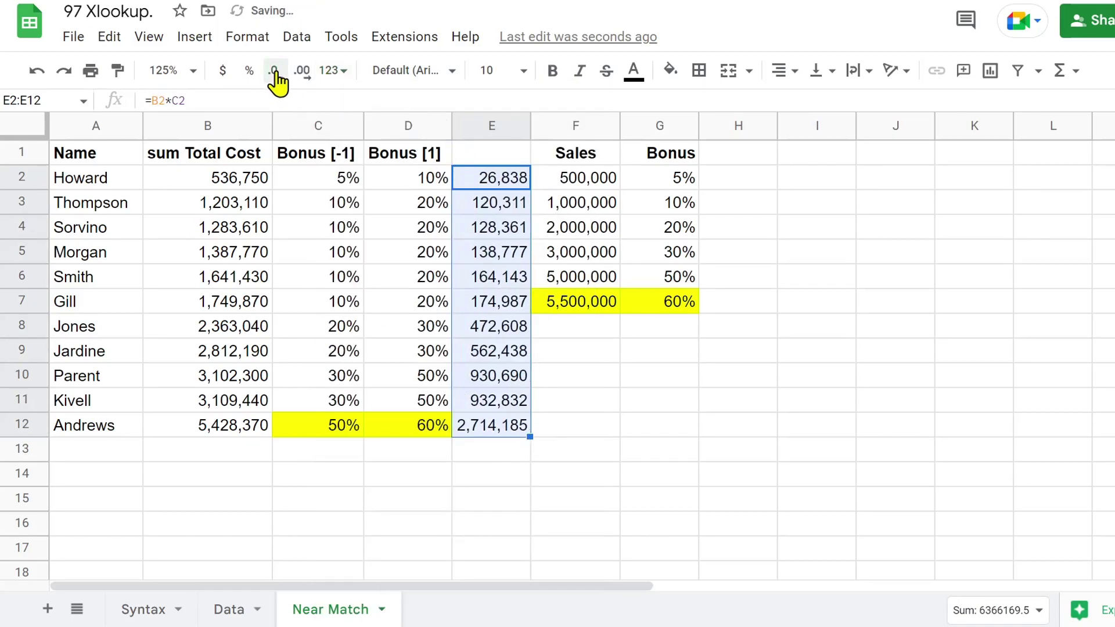
{"action": "double_click", "coordinate": [529, 117]}
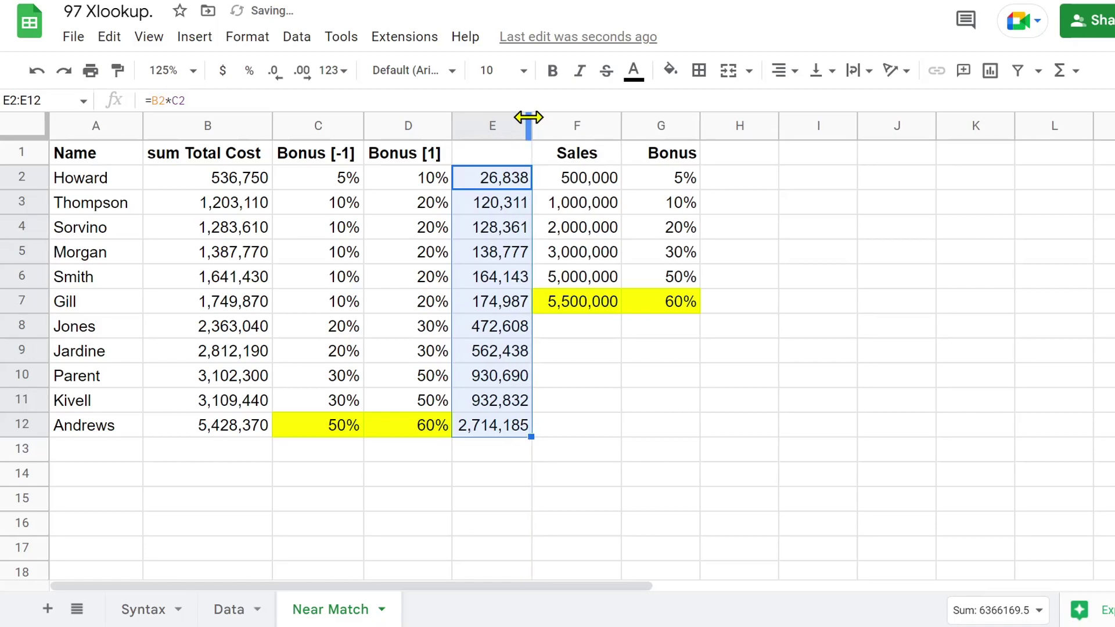
Step: Insert a narrow blank column between the bonus amounts and the Sales table, and select header cell E1
{"action": "left_click", "coordinate": [579, 354]}
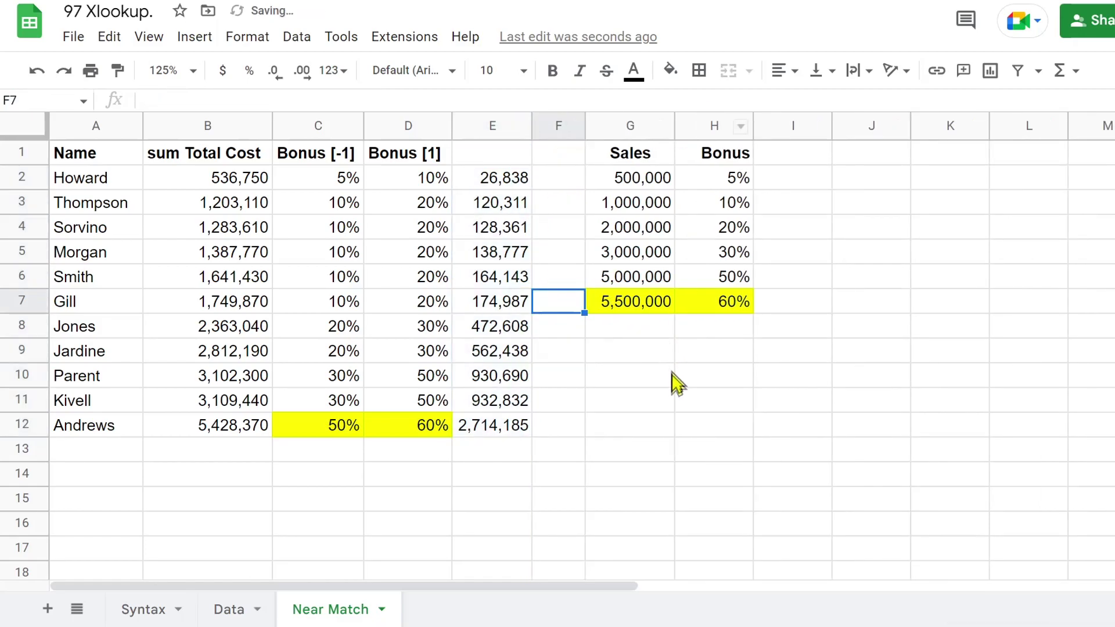
{"action": "left_click", "coordinate": [672, 377]}
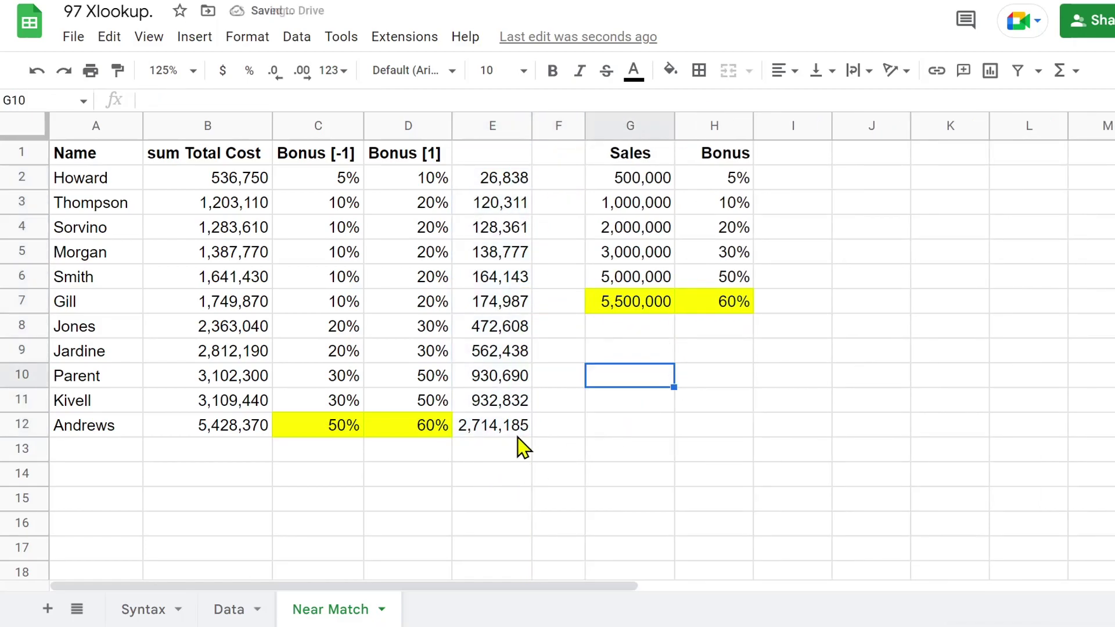
{"action": "left_click", "coordinate": [504, 153]}
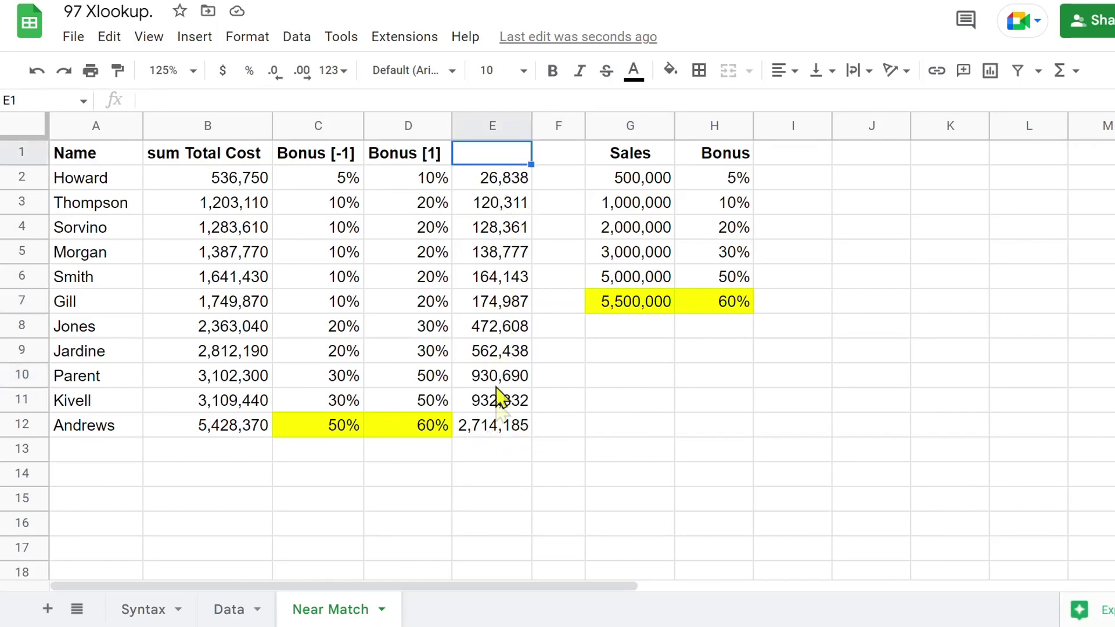